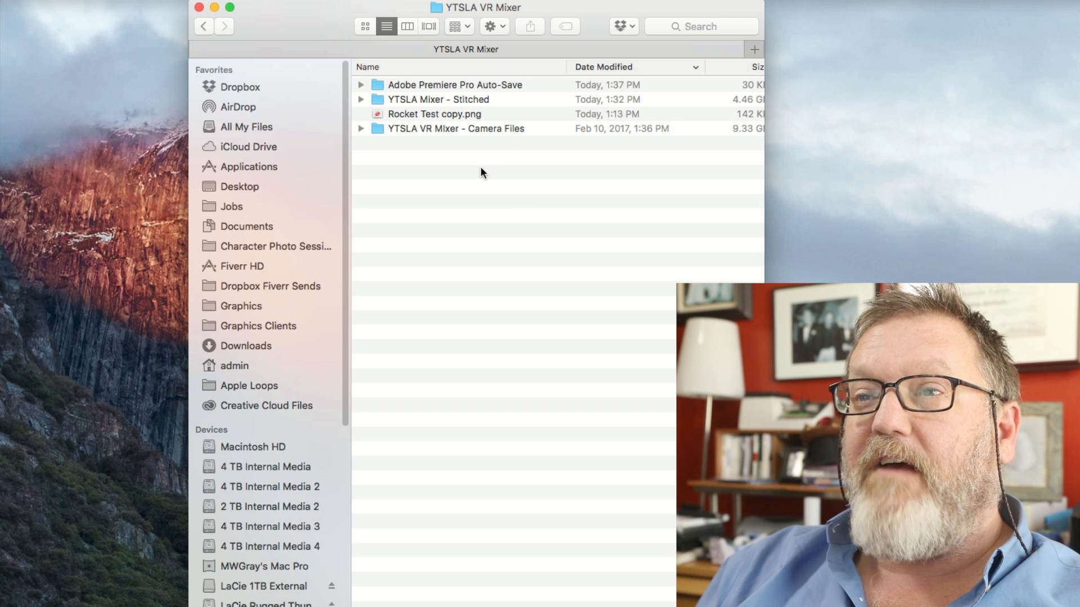
Open the YTSLA VR MIxer - Camera Files folder and sort its clips by date modified, newest first.
{"action": "double_click", "coordinate": [376, 128]}
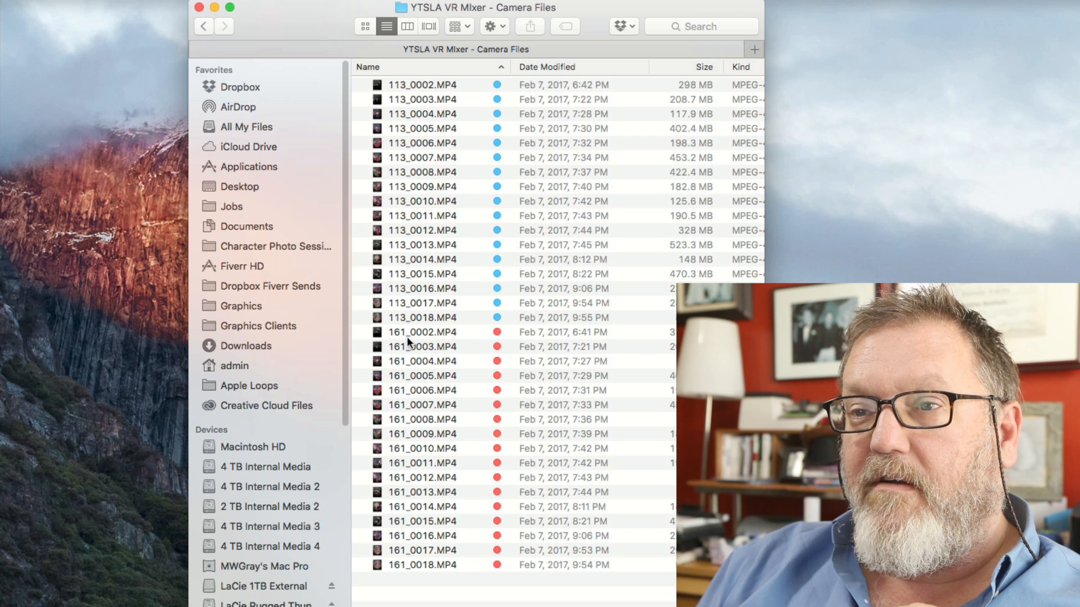
{"action": "left_click", "coordinate": [602, 66]}
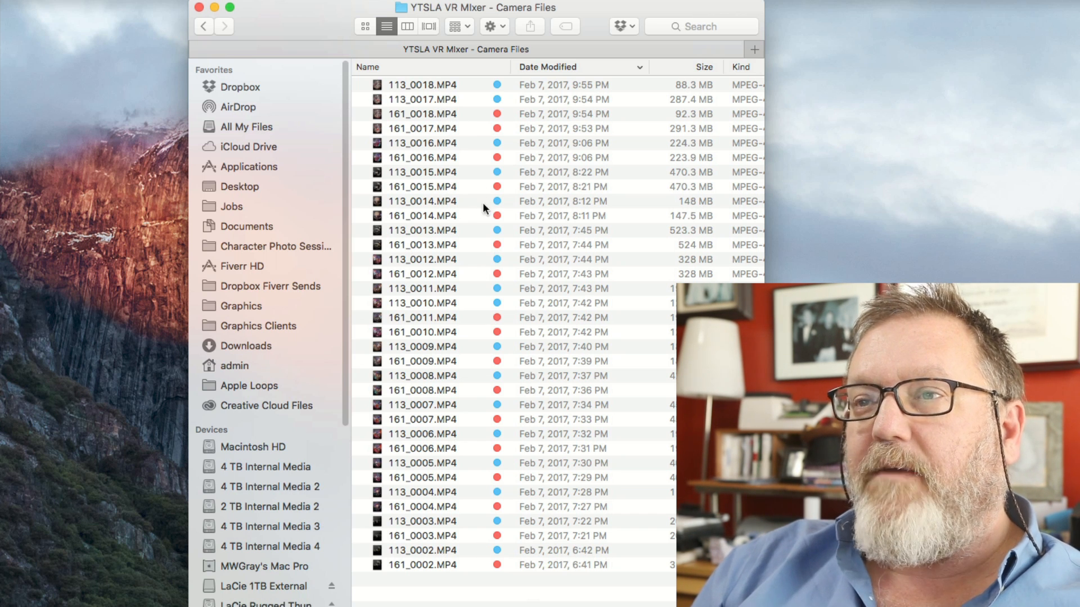
Launch PIXPRO 360 Stitch and place its window beside the camera files list so both can be reached.
{"action": "mouse_move", "coordinate": [1, 528]}
{"action": "left_click", "coordinate": [42, 597]}
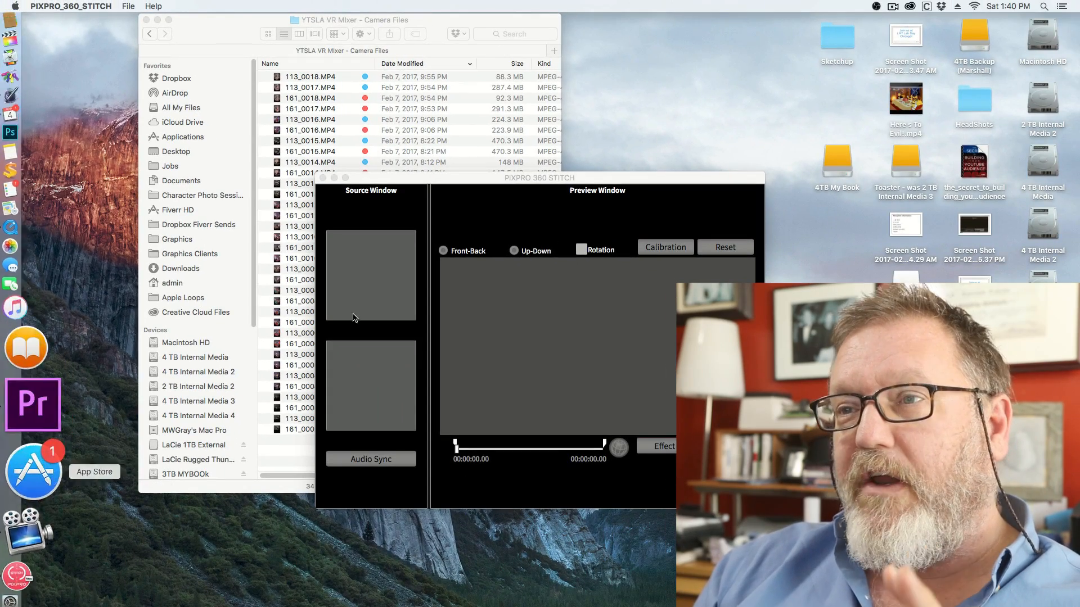
{"action": "left_click_drag", "start_coordinate": [431, 182], "coordinate": [585, 159]}
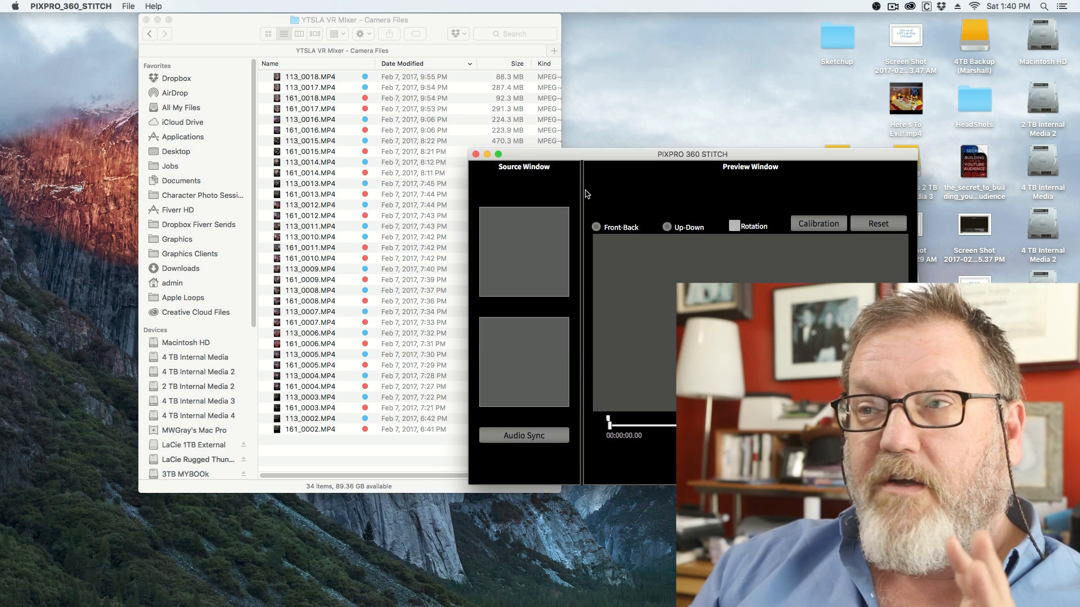
{"action": "left_click_drag", "start_coordinate": [593, 157], "coordinate": [679, 132]}
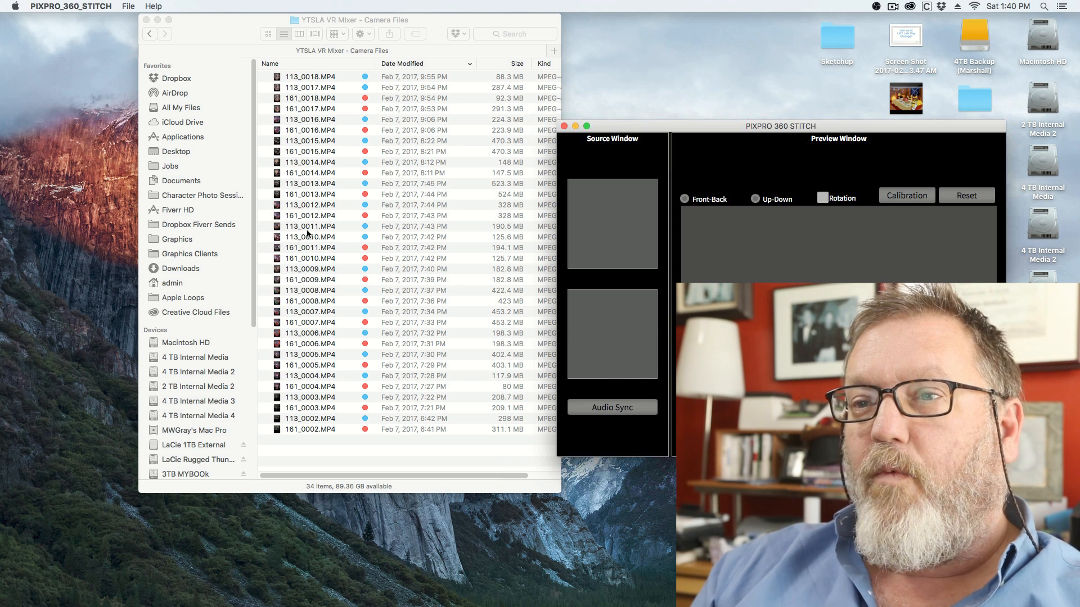
Preview the matching clips 113_0012.MP4 and 161_0012.MP4 in Finder to compare the two camera views.
{"action": "left_click", "coordinate": [318, 204]}
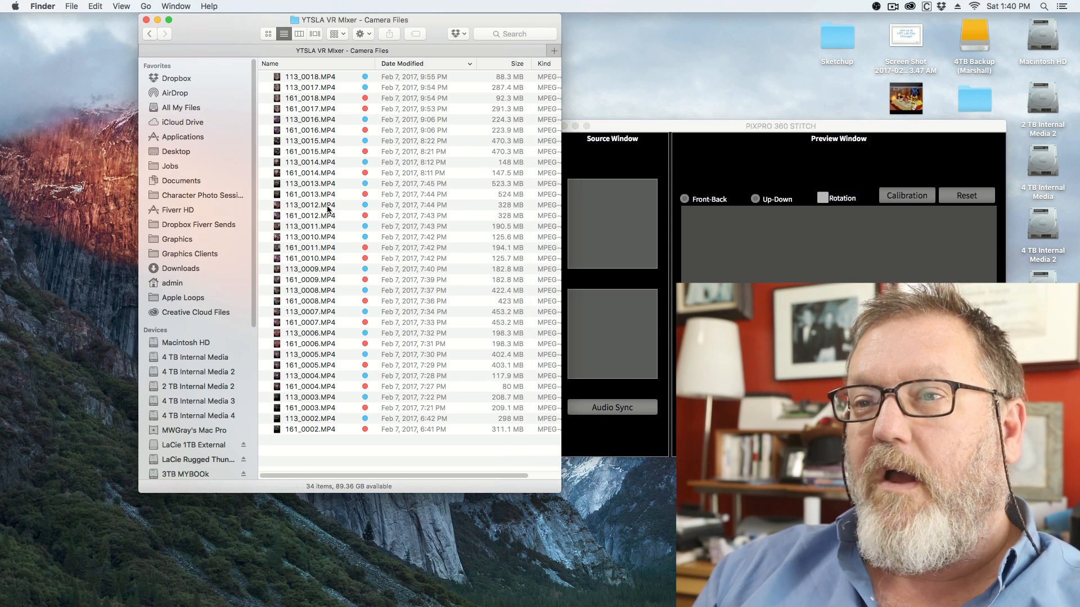
{"action": "left_click", "coordinate": [328, 206]}
{"action": "key", "text": "space"}
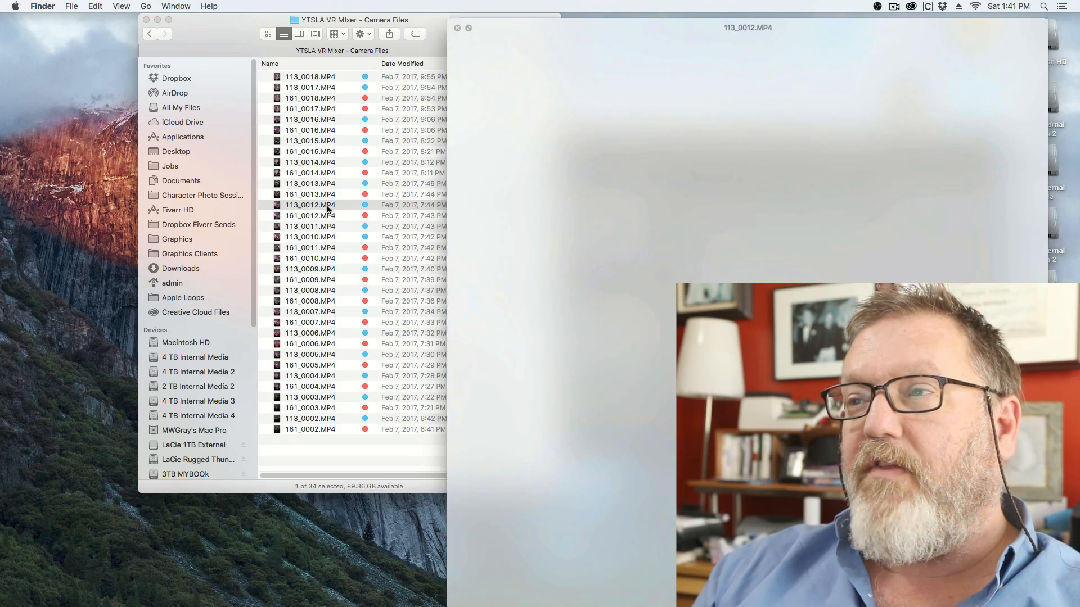
{"action": "left_click_drag", "start_coordinate": [623, 50], "coordinate": [362, 45]}
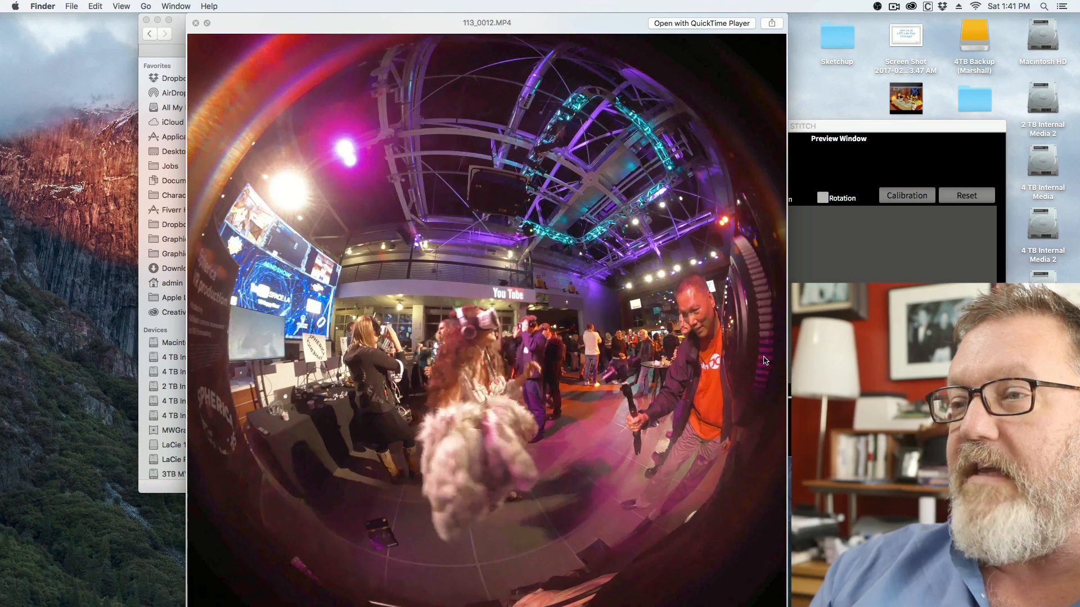
{"action": "mouse_move", "coordinate": [596, 28]}
{"action": "left_mouse_down"}
{"action": "mouse_move", "coordinate": [613, 76]}
{"action": "mouse_move", "coordinate": [589, 28]}
{"action": "left_mouse_up"}
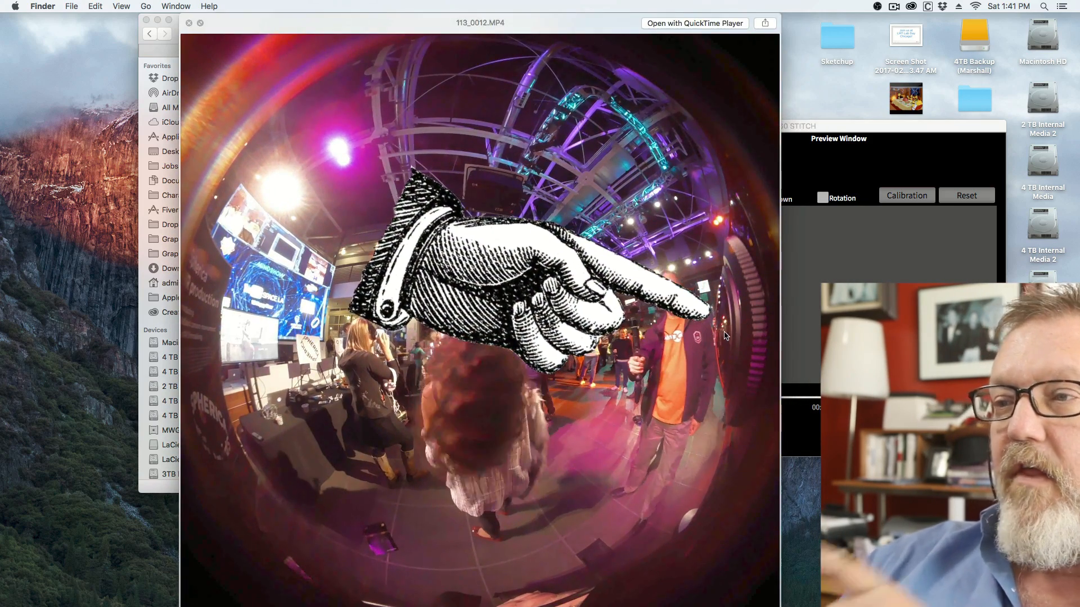
{"action": "key", "text": "Down"}
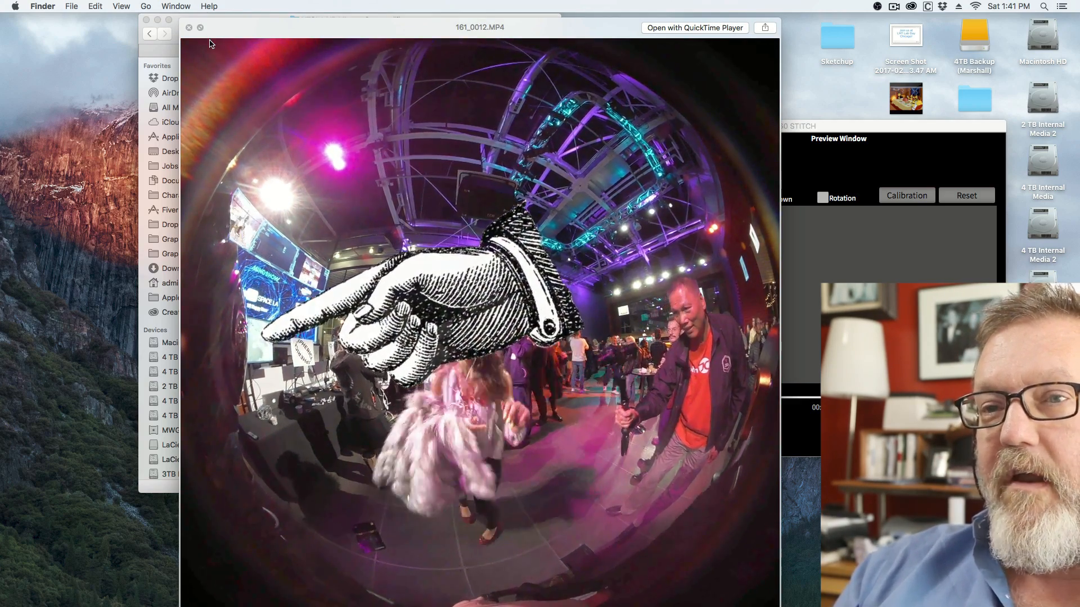
{"action": "key", "text": "space"}
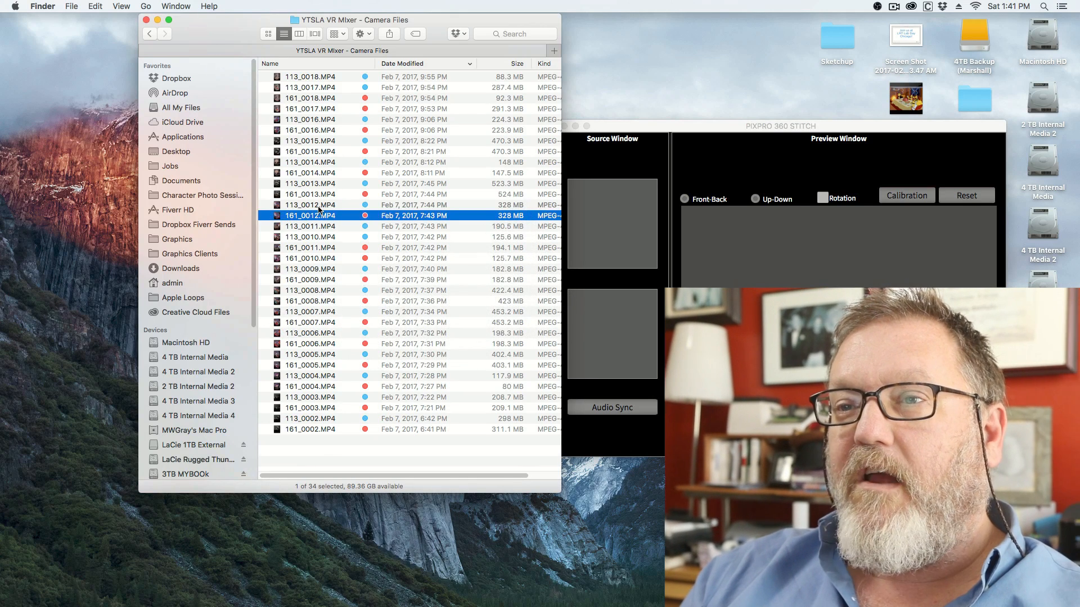
Load 113_0012.MP4 and 161_0012.MP4 together into PIXPRO 360 Stitch and synchronize them with Audio Sync.
{"action": "key", "text": "Up"}
{"action": "left_click", "coordinate": [325, 220], "text": "shift"}
{"action": "left_click_drag", "start_coordinate": [310, 217], "coordinate": [610, 233]}
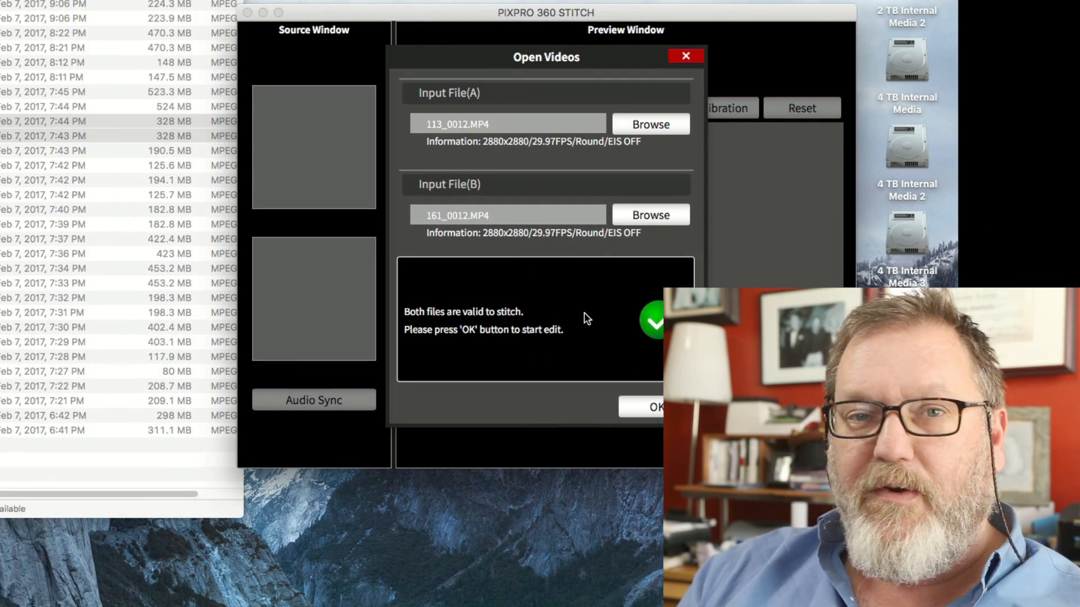
{"action": "left_click", "coordinate": [654, 413]}
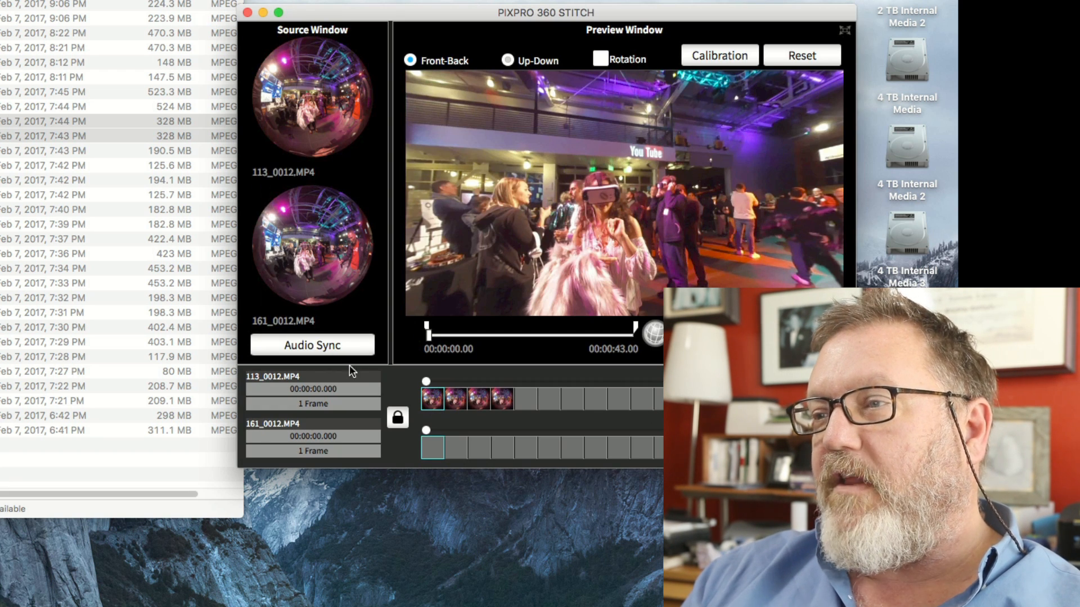
{"action": "left_click", "coordinate": [319, 346]}
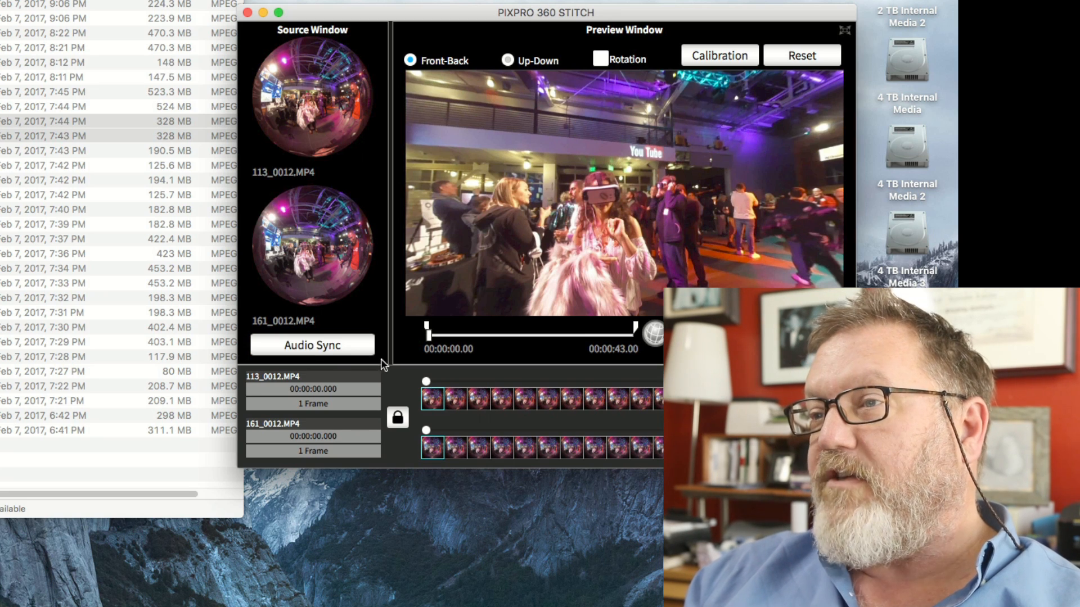
{"action": "left_click_drag", "start_coordinate": [584, 17], "coordinate": [186, 3]}
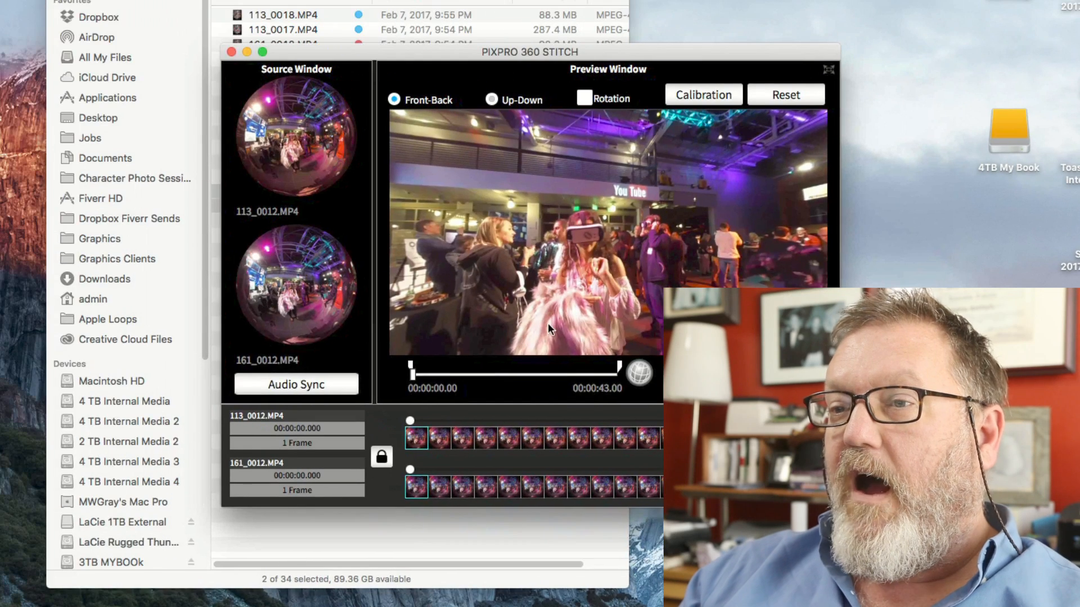
Try trimming the start and end of the stitched clip, scrub near its end, and restore the full range.
{"action": "left_click_drag", "start_coordinate": [620, 368], "coordinate": [593, 363]}
{"action": "left_click_drag", "start_coordinate": [409, 366], "coordinate": [436, 368]}
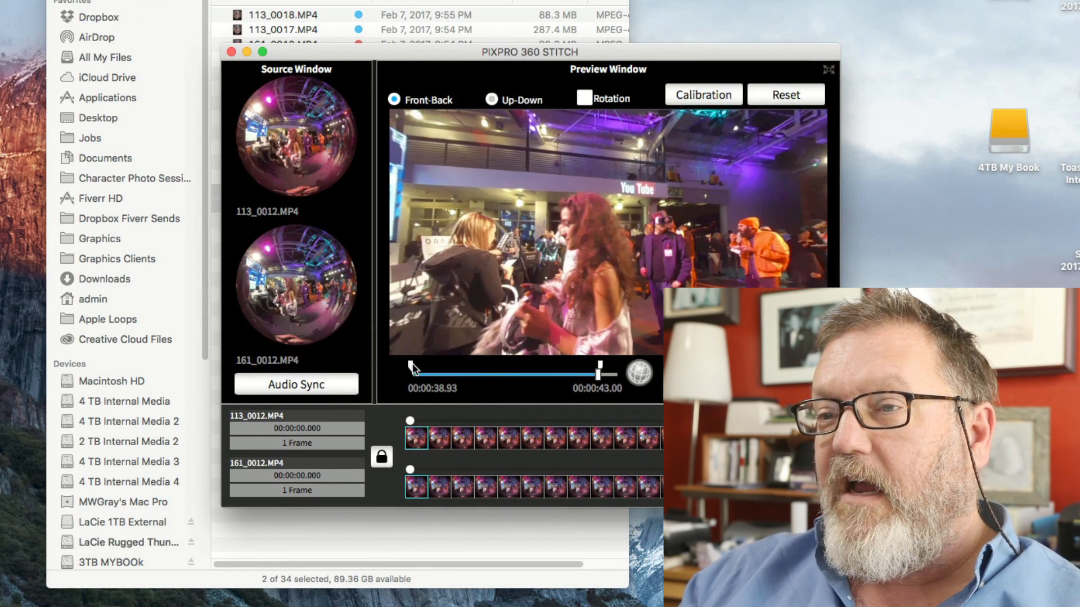
{"action": "left_click", "coordinate": [579, 375]}
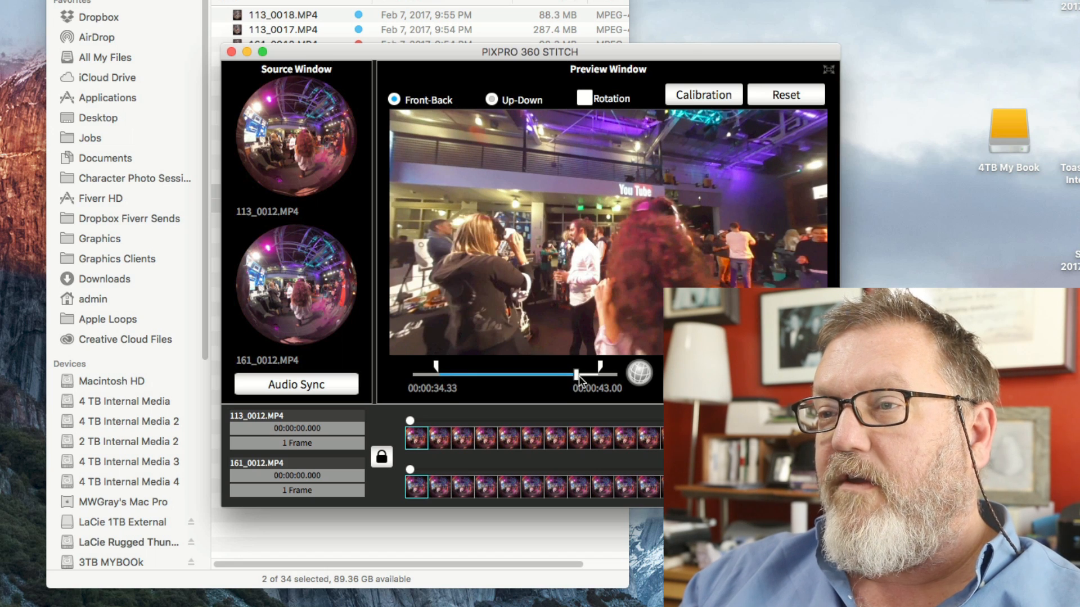
{"action": "left_click_drag", "start_coordinate": [579, 376], "coordinate": [573, 370]}
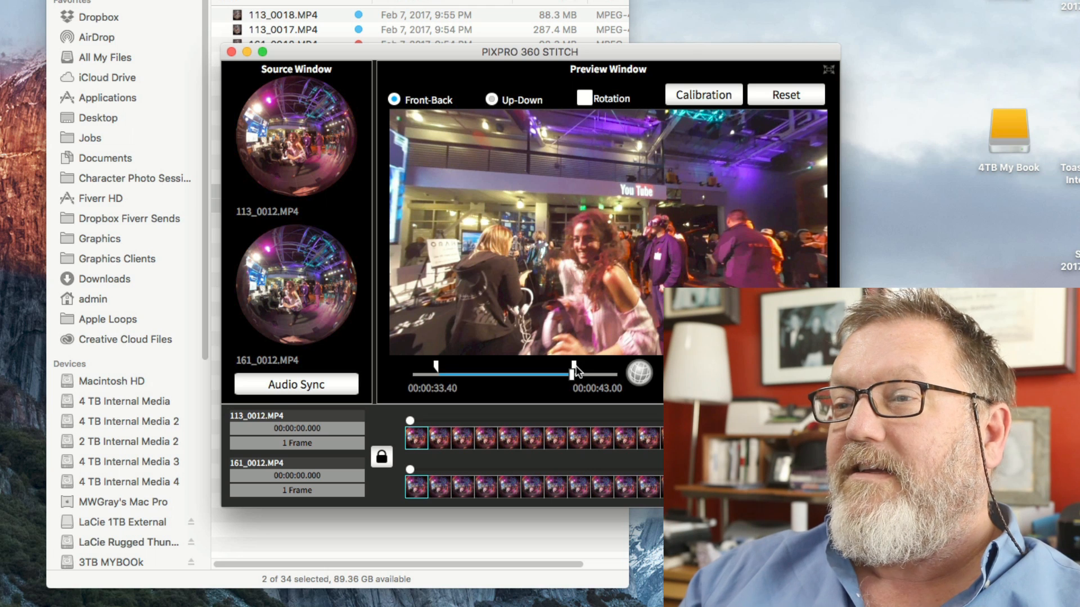
{"action": "left_click_drag", "start_coordinate": [577, 364], "coordinate": [618, 371]}
{"action": "left_click_drag", "start_coordinate": [437, 367], "coordinate": [398, 369]}
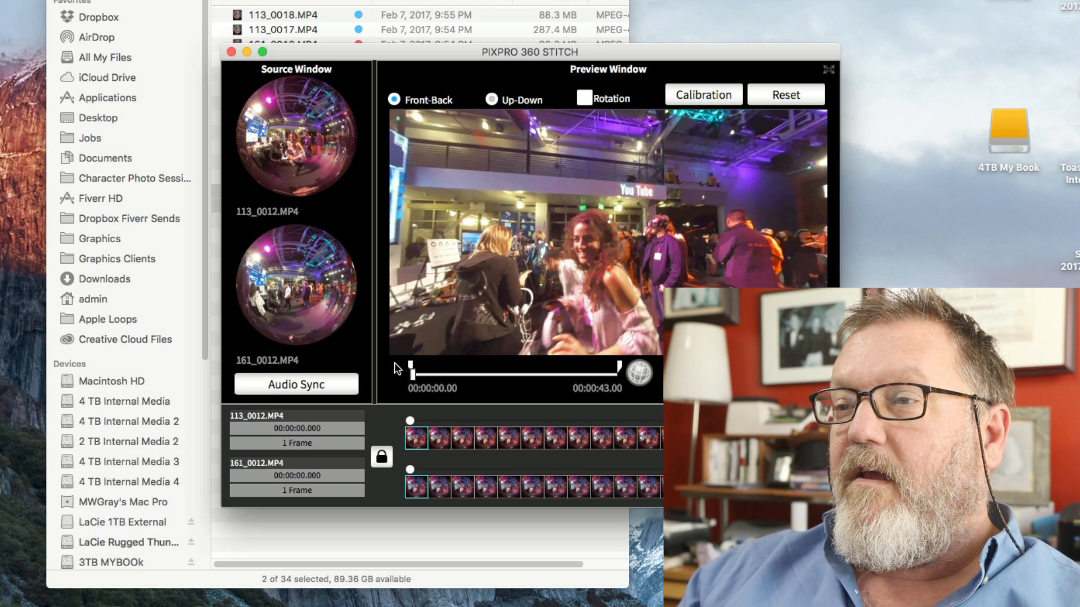
Try choosing the YTSLA Mixer - Stitched folder as the stitched video's export destination, and leave the export settings without exporting.
{"action": "left_click", "coordinate": [787, 376]}
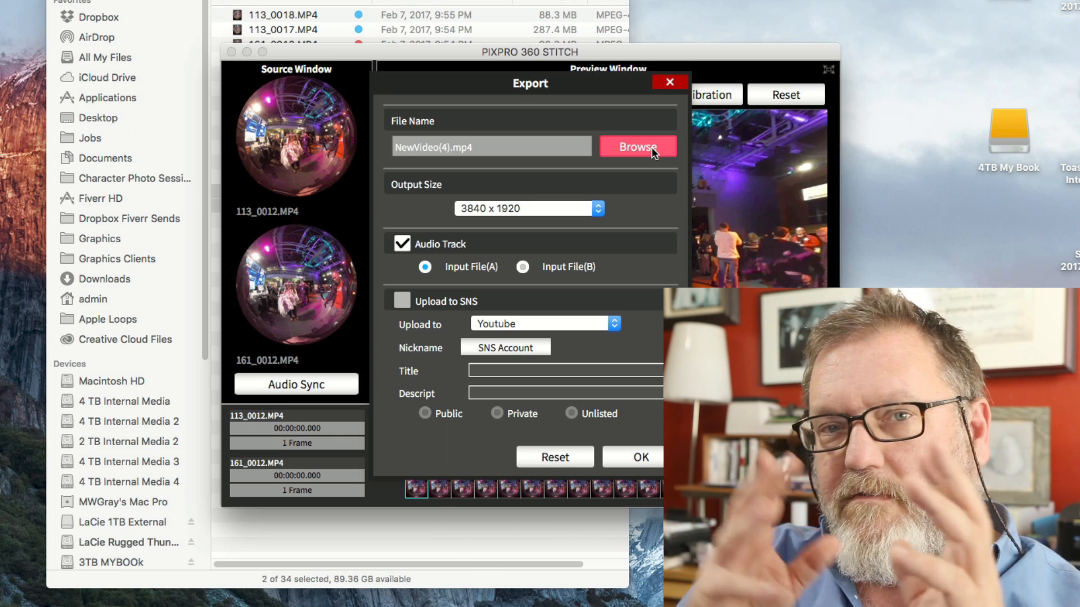
{"action": "left_click", "coordinate": [651, 146]}
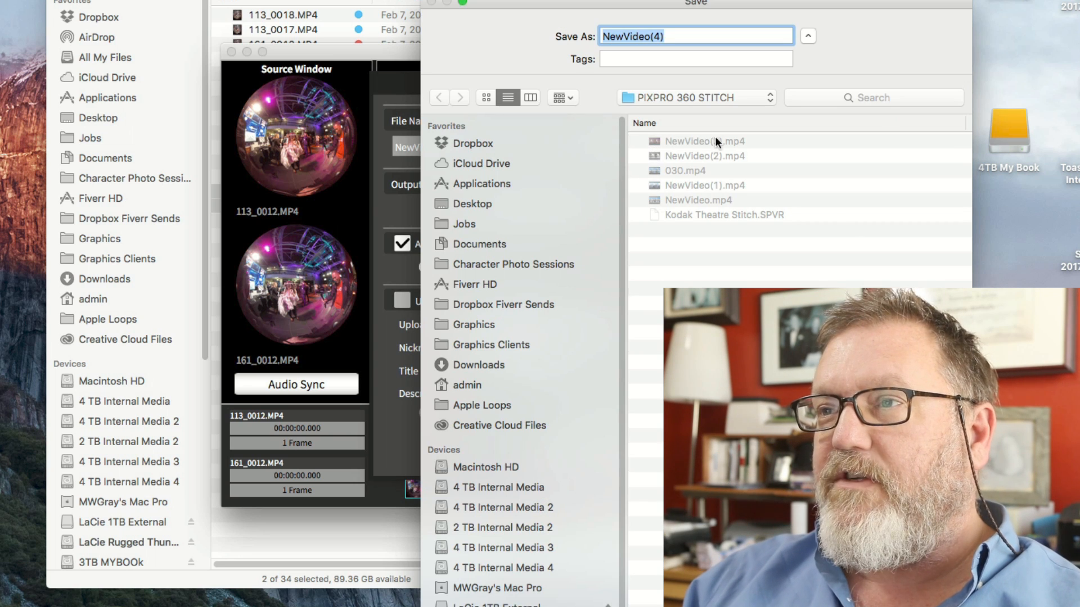
{"action": "left_click", "coordinate": [737, 97]}
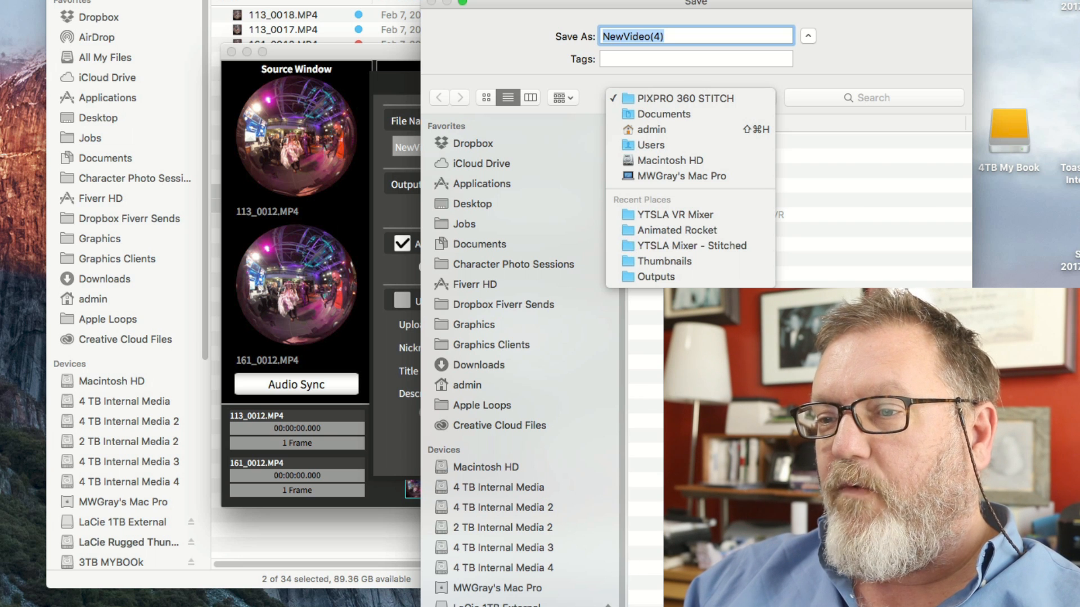
{"action": "key", "text": "Escape"}
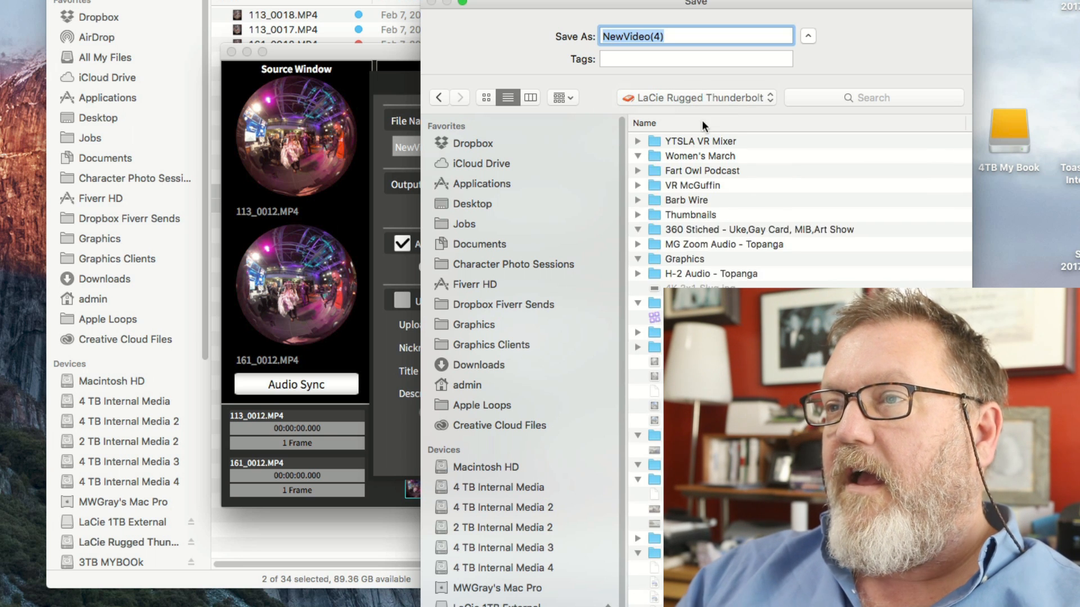
{"action": "left_click", "coordinate": [691, 140]}
{"action": "double_click", "coordinate": [691, 140]}
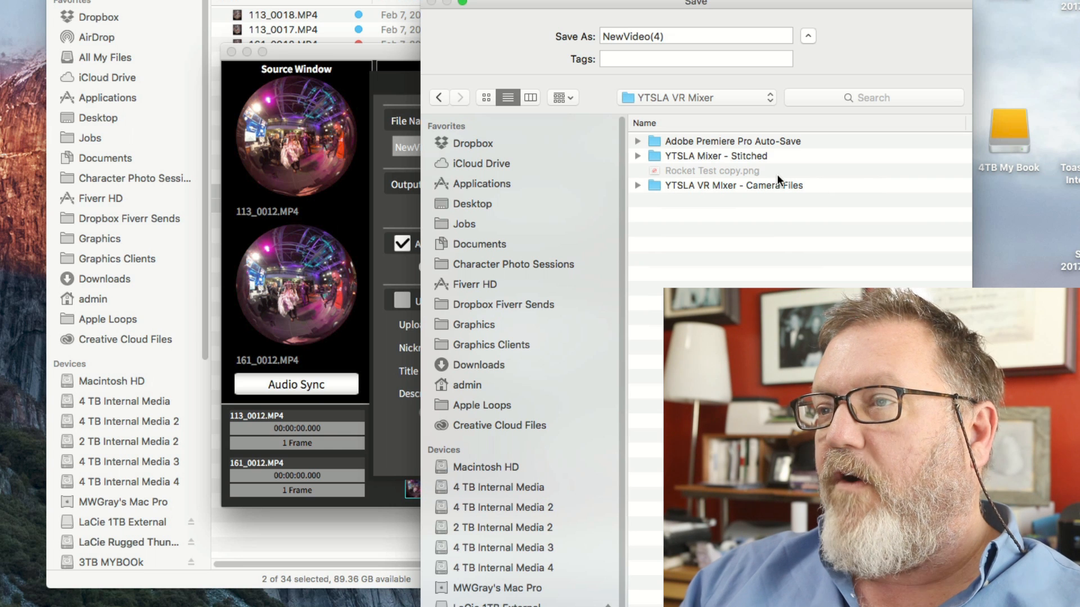
{"action": "left_click", "coordinate": [752, 156]}
{"action": "double_click", "coordinate": [751, 156]}
{"action": "left_click", "coordinate": [688, 36]}
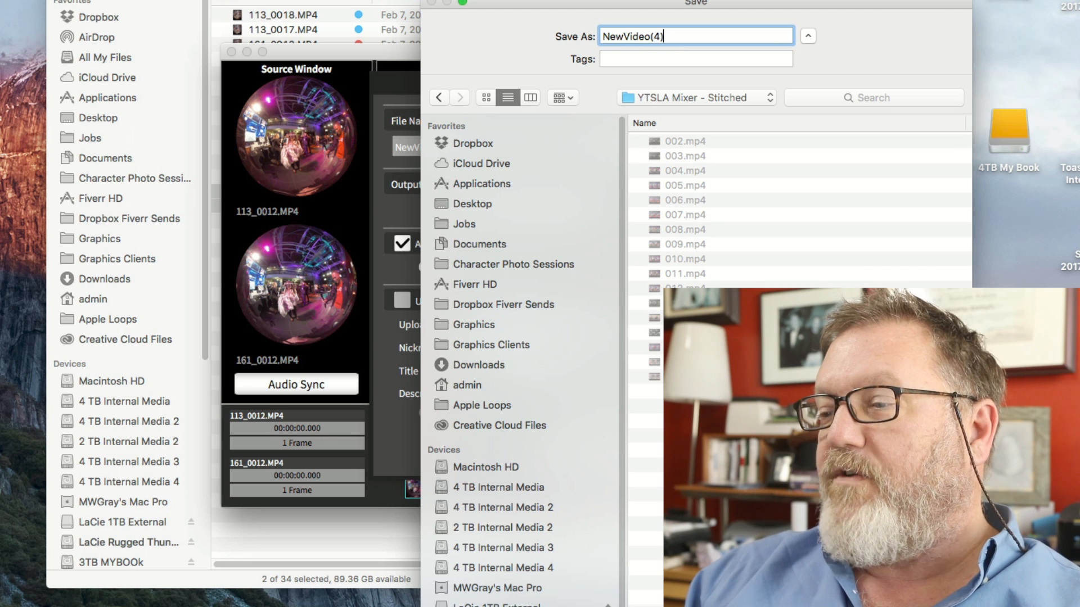
{"action": "key", "text": "Return"}
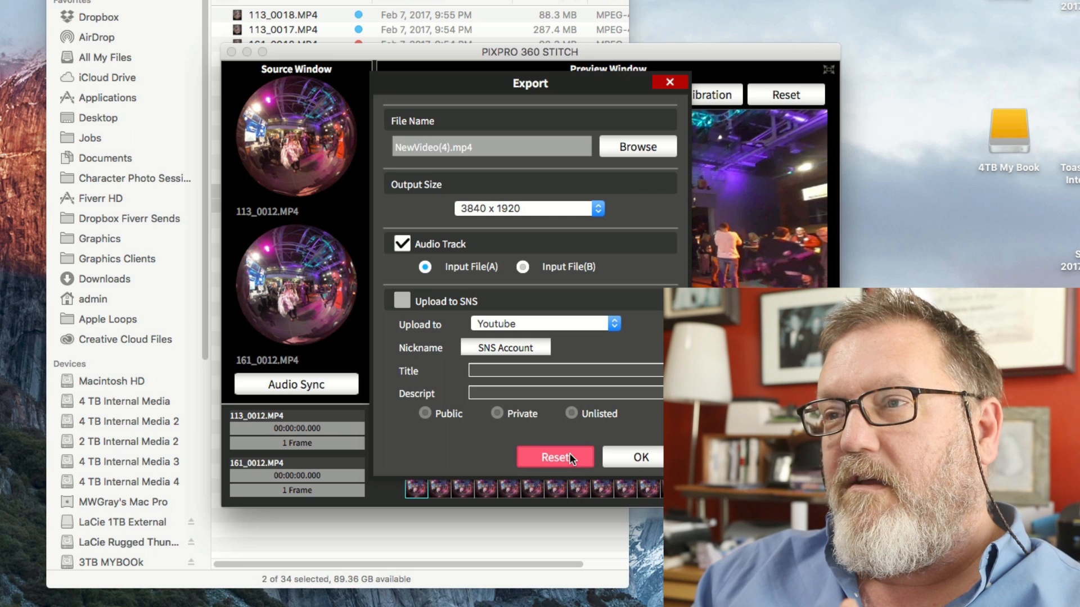
{"action": "left_click", "coordinate": [670, 80]}
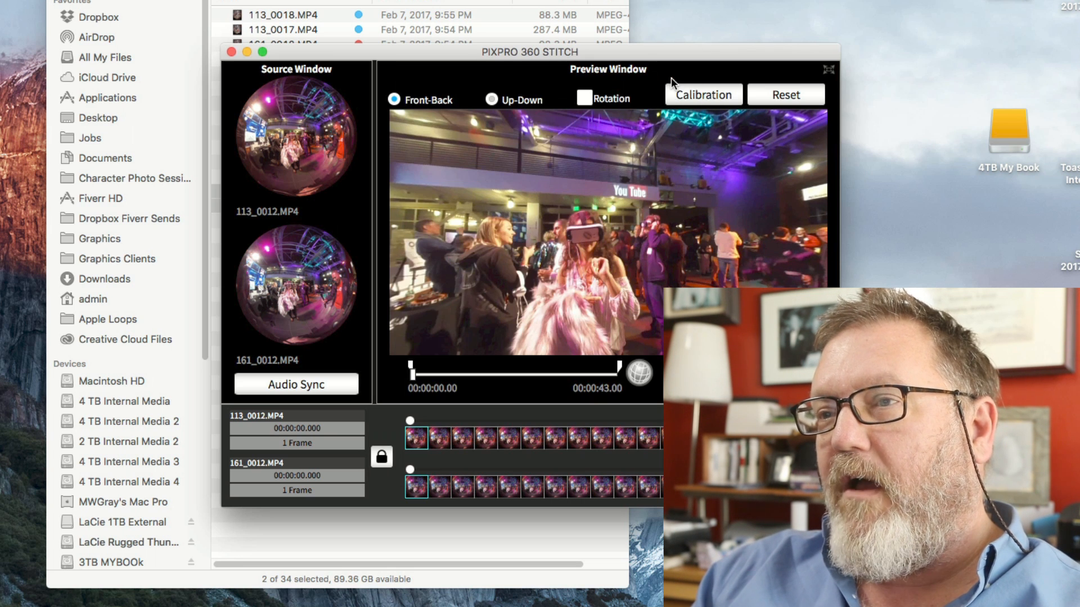
Try a calibration pan of -0.019 on 113_0012.MP4, and reset the calibration before closing it.
{"action": "left_click", "coordinate": [710, 97]}
{"action": "left_click_drag", "start_coordinate": [113, 200], "coordinate": [491, 212]}
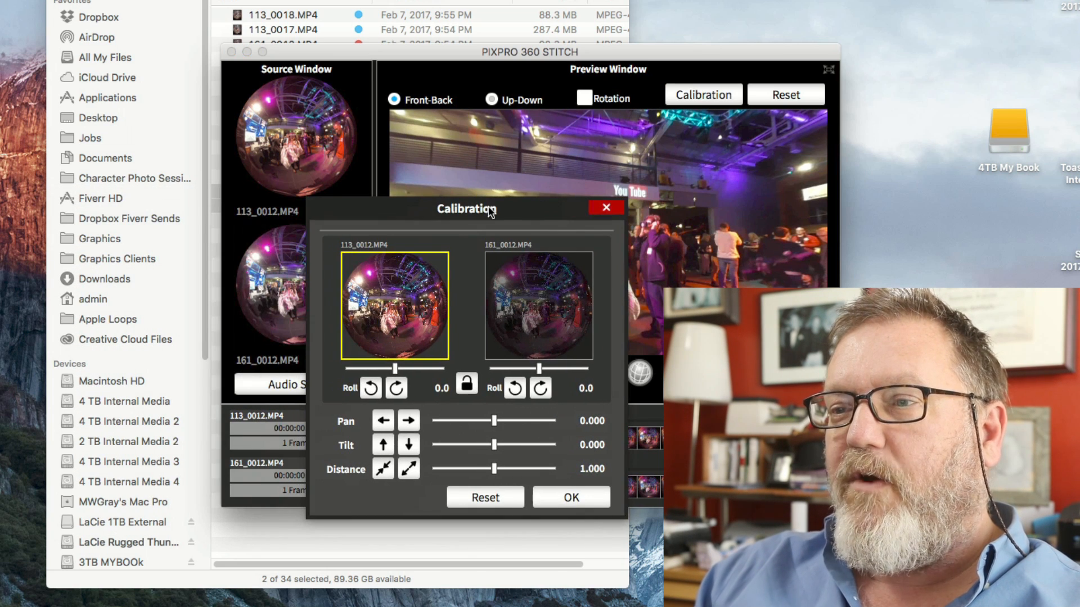
{"action": "mouse_move", "coordinate": [493, 423]}
{"action": "left_mouse_down"}
{"action": "mouse_move", "coordinate": [448, 421]}
{"action": "mouse_move", "coordinate": [571, 430]}
{"action": "mouse_move", "coordinate": [488, 423]}
{"action": "left_mouse_up"}
{"action": "left_click", "coordinate": [482, 430]}
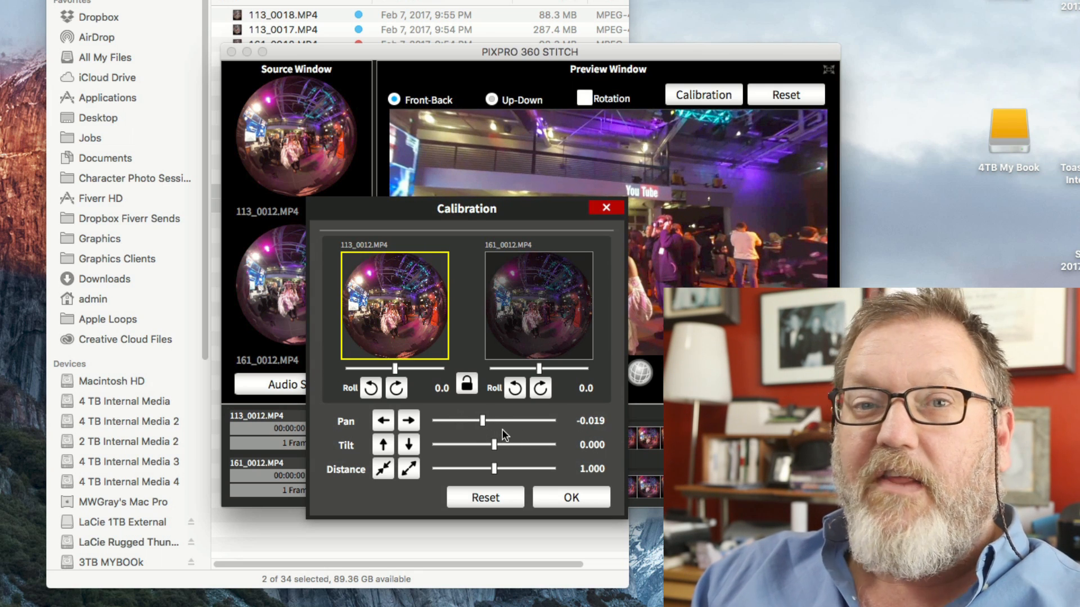
{"action": "left_click", "coordinate": [497, 498]}
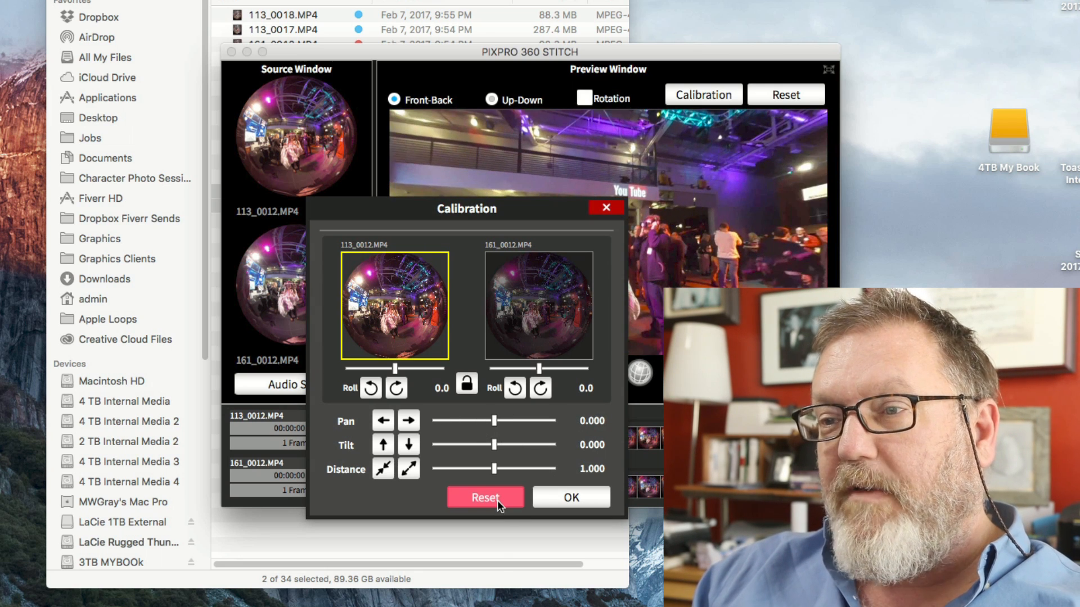
{"action": "left_click", "coordinate": [616, 210]}
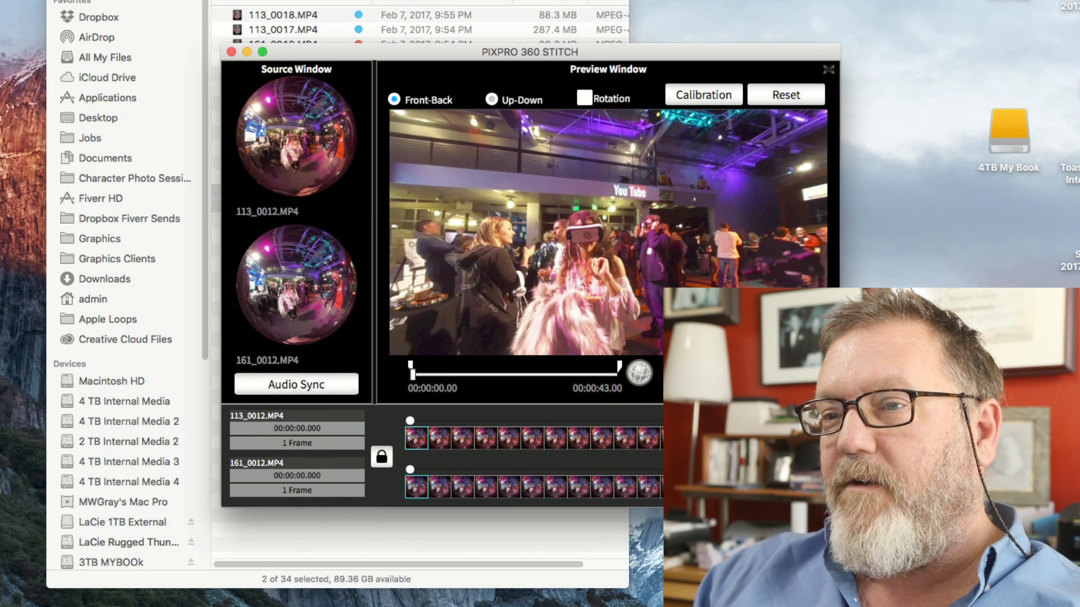
Close PIXPRO 360 Stitch without saving the project.
{"action": "left_click", "coordinate": [231, 52]}
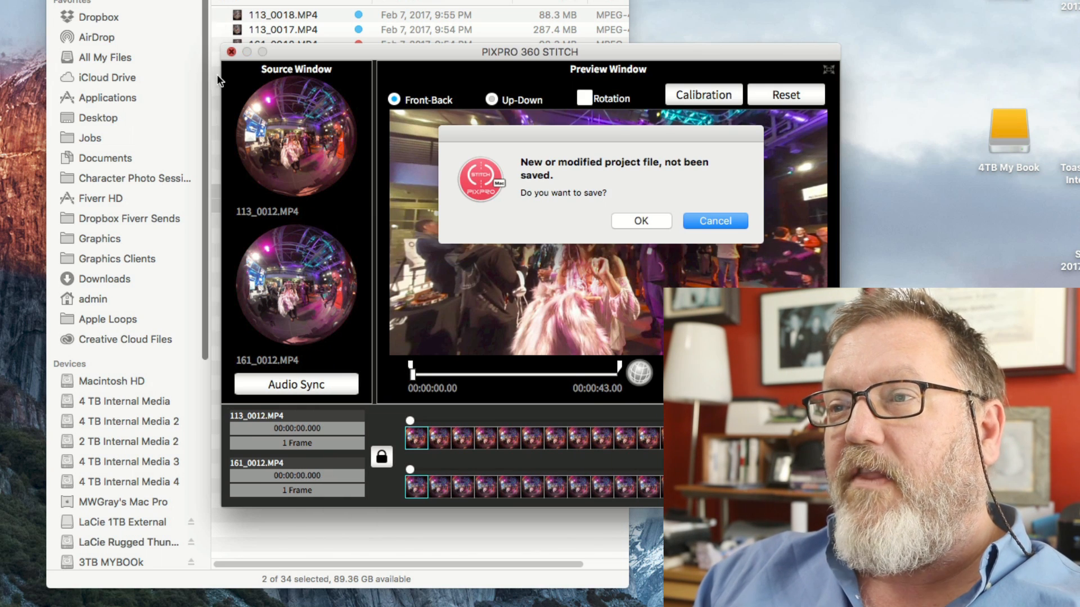
{"action": "left_click", "coordinate": [718, 224]}
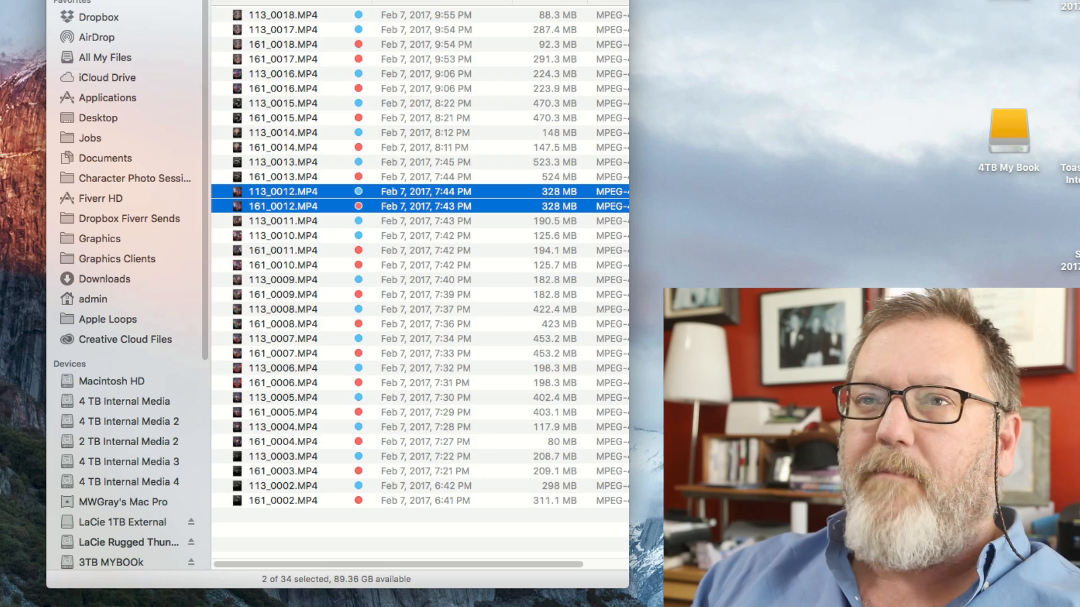
Go up to the parent YTSLA VR Mixer folder in Finder and briefly expand its camera files folder.
{"action": "key", "text": "super+Up"}
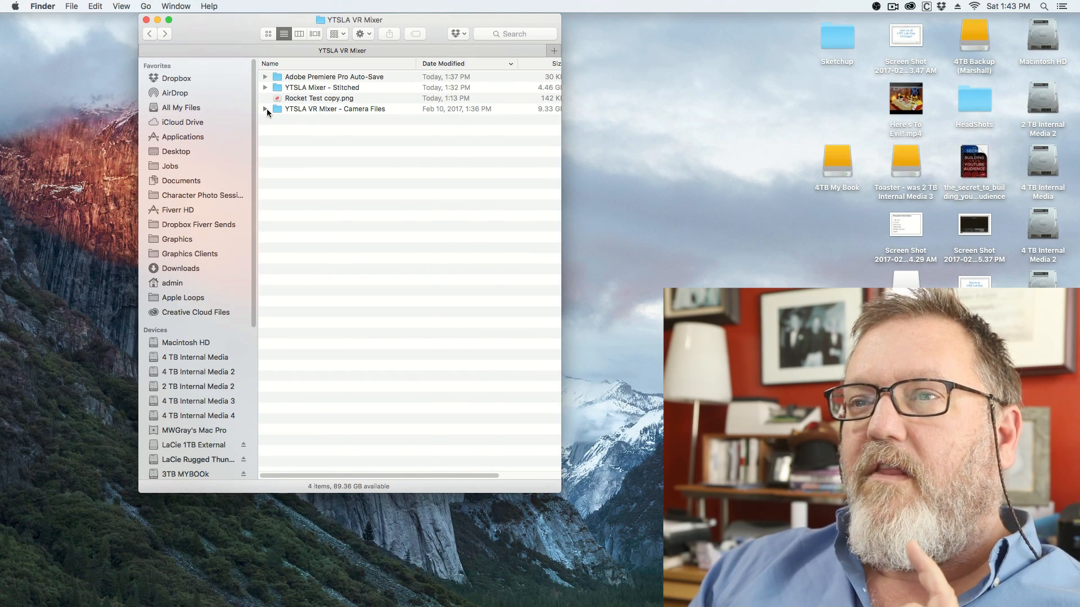
{"action": "left_click", "coordinate": [265, 109]}
{"action": "left_click", "coordinate": [265, 109]}
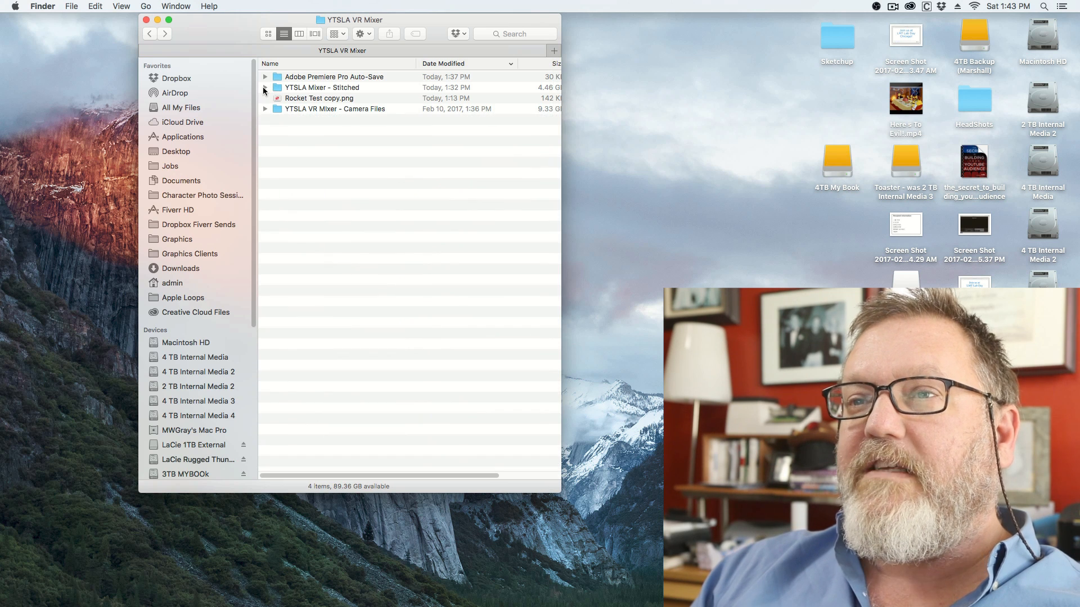
Expand the YTSLA Mixer - Stitched folder in Finder and preview the stitched clip 012.mp4.
{"action": "left_click", "coordinate": [264, 87]}
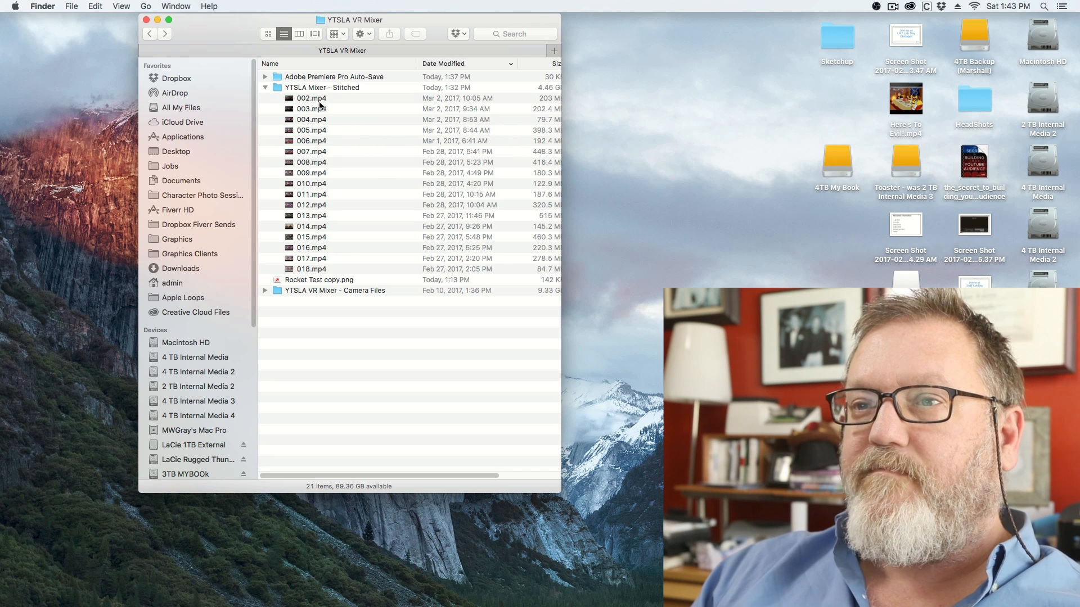
{"action": "left_click", "coordinate": [318, 206]}
{"action": "key", "text": "space"}
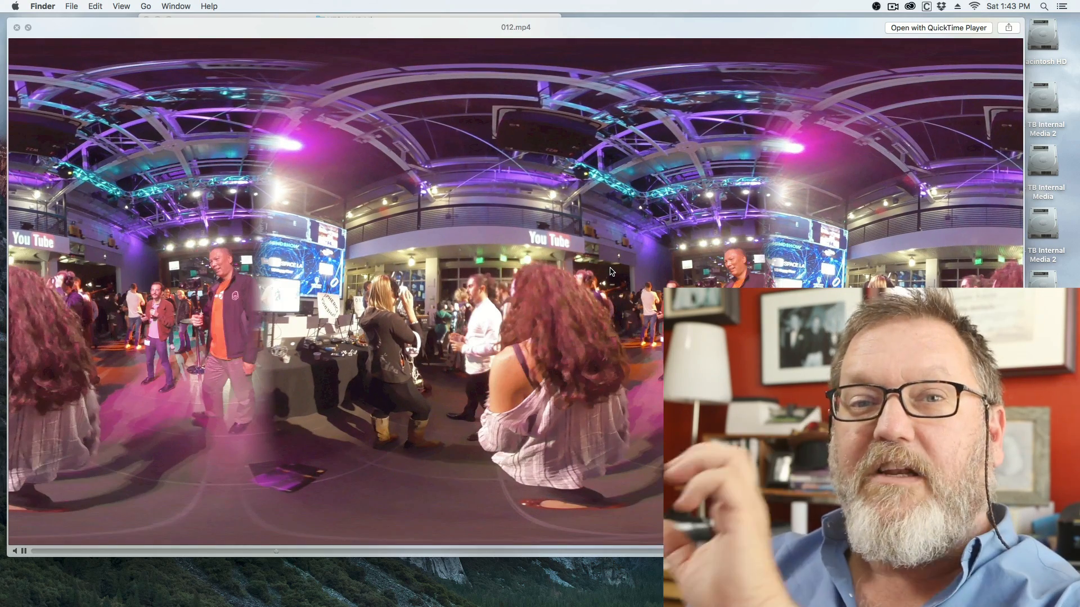
{"action": "key", "text": "space"}
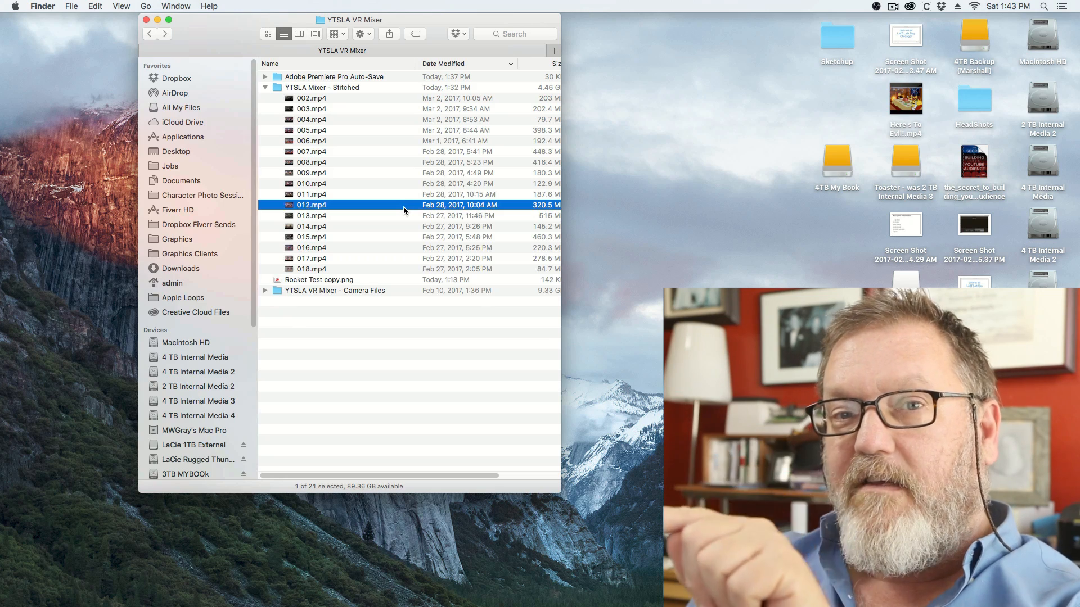
Close the Finder window, switch to the YTSLA VR Mixer project in Premiere Pro, and look through its stitched clips.
{"action": "left_click", "coordinate": [146, 20]}
{"action": "left_click", "coordinate": [36, 424]}
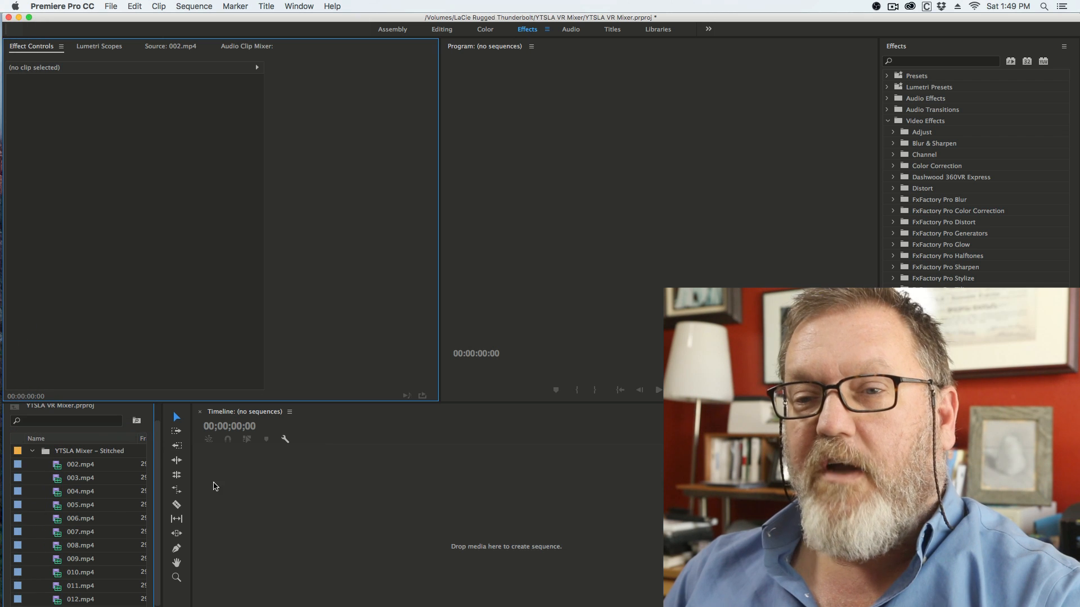
{"action": "scroll", "coordinate": [81, 529], "scroll_direction": "down", "scroll_amount": 5}
{"action": "scroll", "coordinate": [81, 531], "scroll_direction": "up", "scroll_amount": 6}
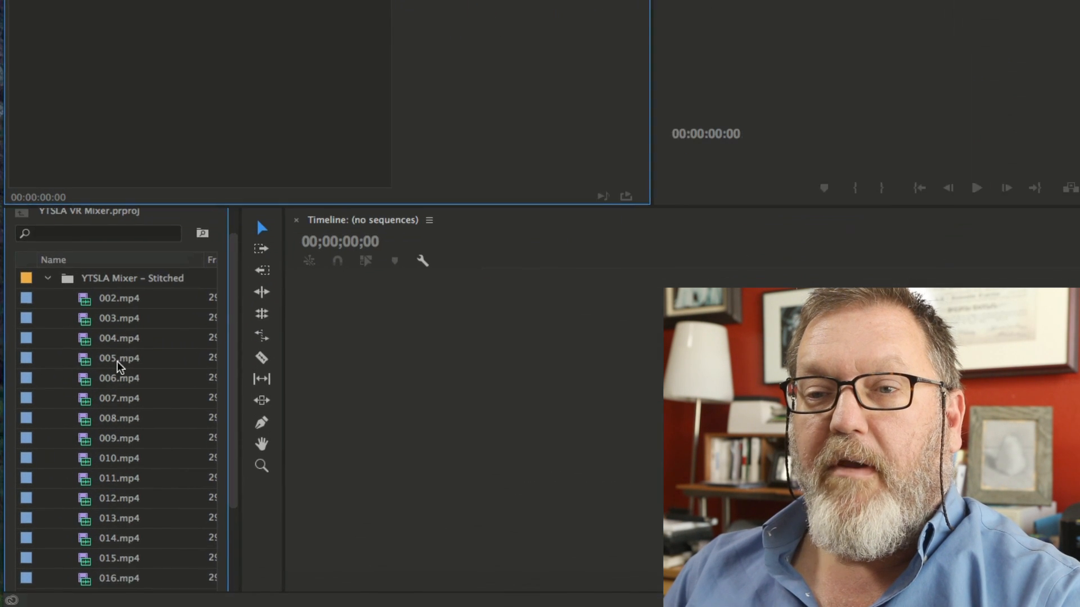
{"action": "mouse_move", "coordinate": [123, 397]}
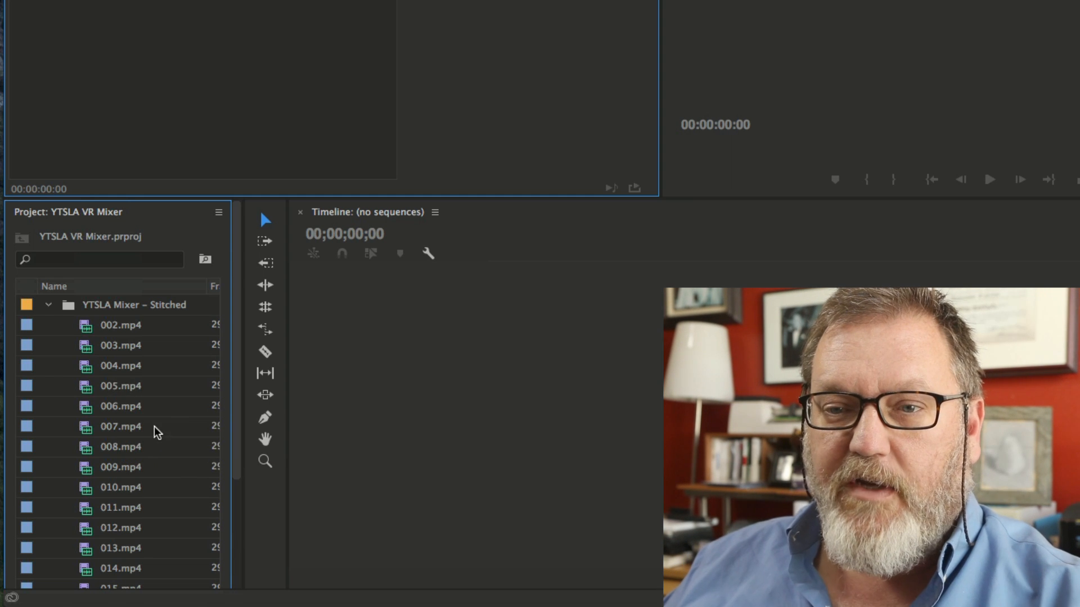
{"action": "scroll", "coordinate": [154, 444], "scroll_direction": "down", "scroll_amount": 3}
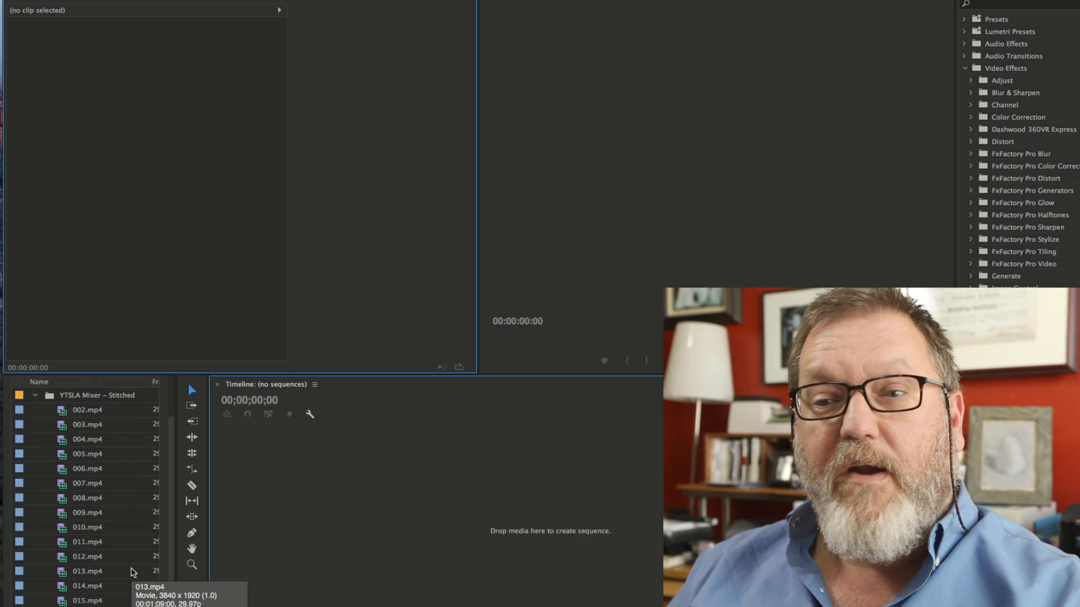
{"action": "left_click", "coordinate": [62, 415]}
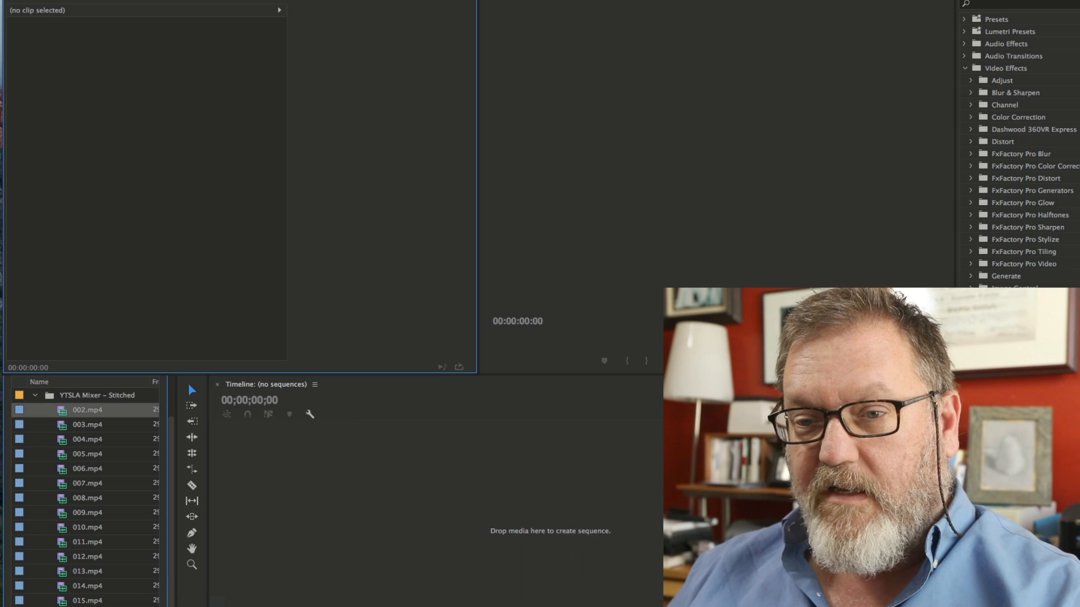
{"action": "left_click", "coordinate": [90, 605], "text": "shift"}
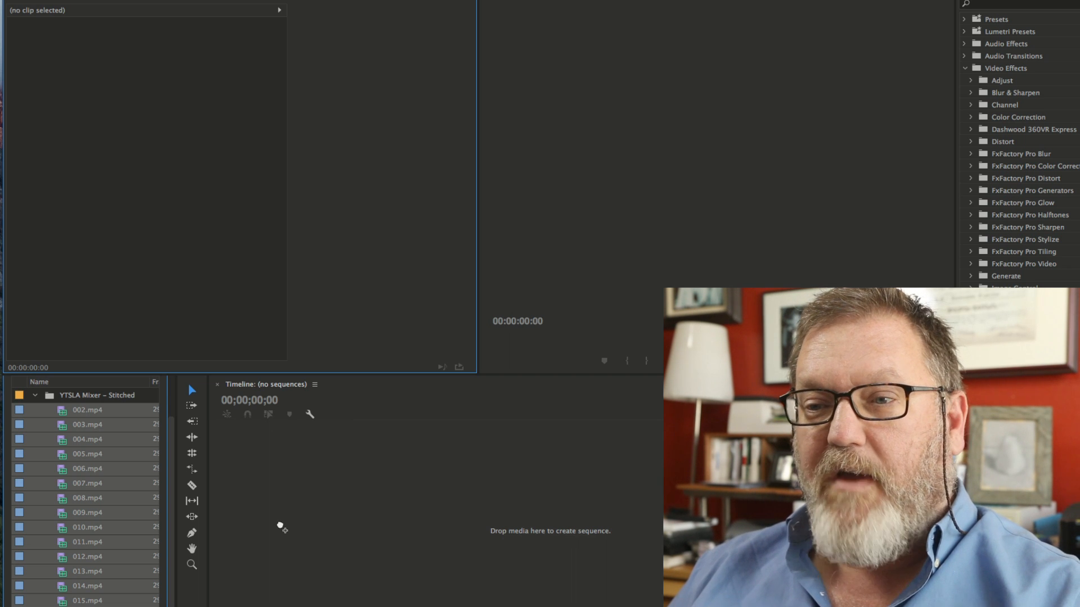
{"action": "left_click", "coordinate": [101, 521]}
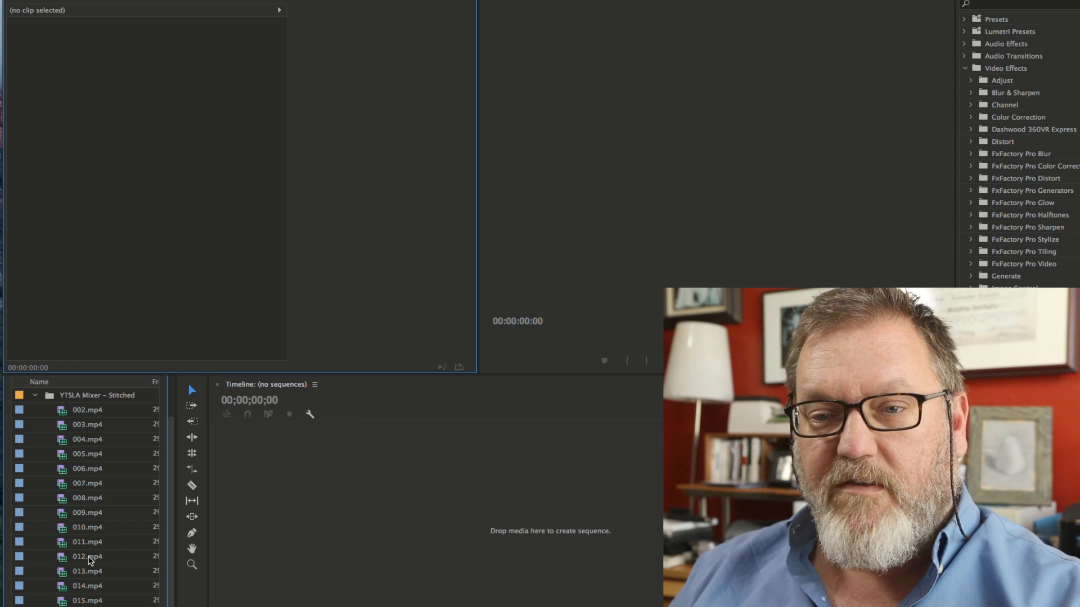
Create a sequence from 012.mp4 by placing it on the empty timeline, and view the new sequence's properties.
{"action": "left_click", "coordinate": [90, 558]}
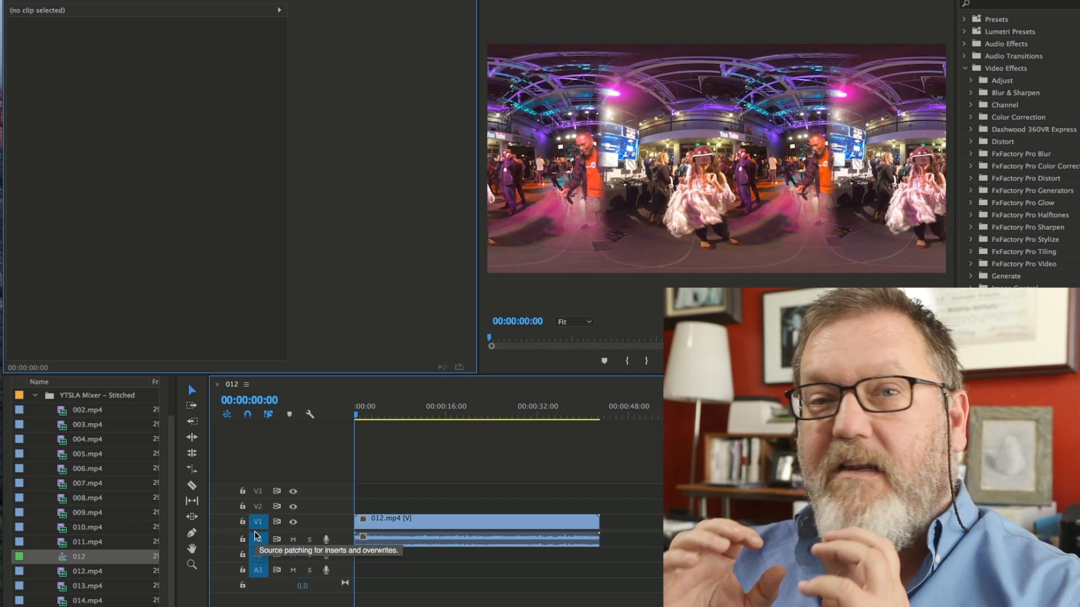
{"action": "right_click", "coordinate": [63, 560]}
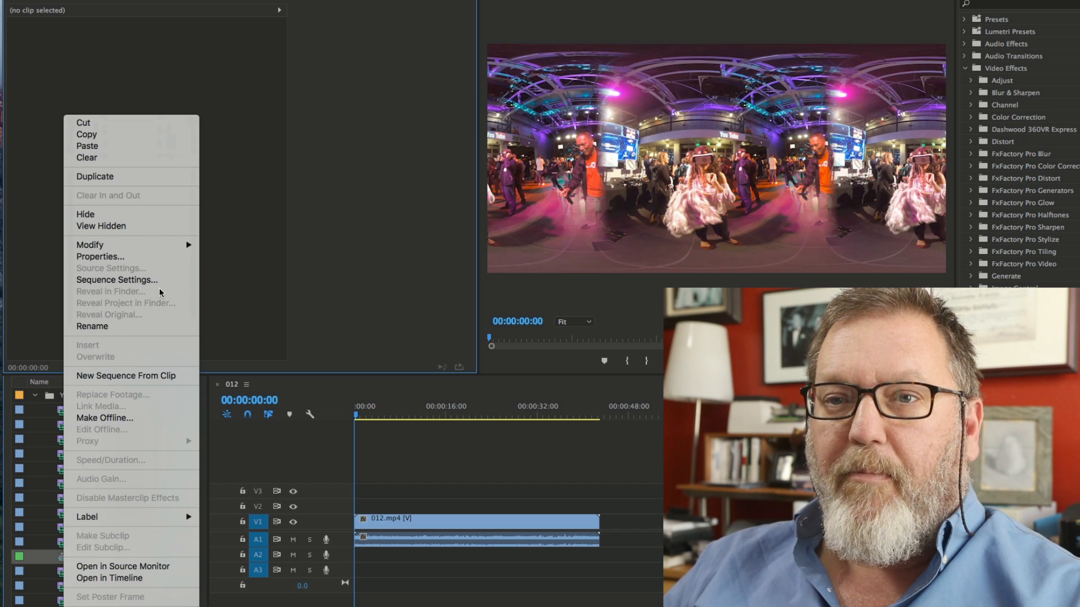
{"action": "left_click", "coordinate": [127, 256]}
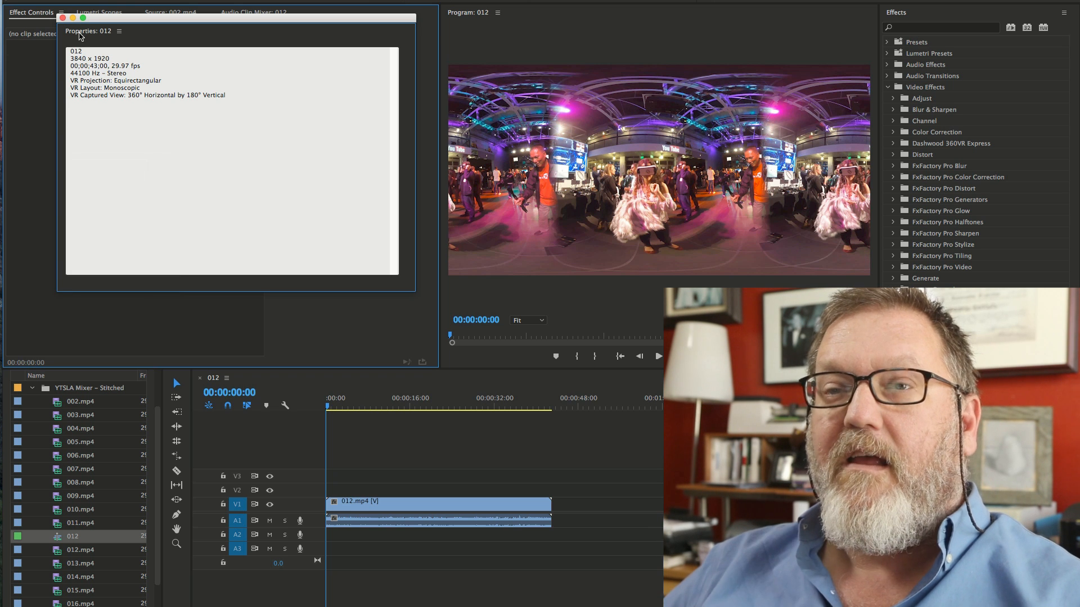
{"action": "left_click", "coordinate": [62, 18]}
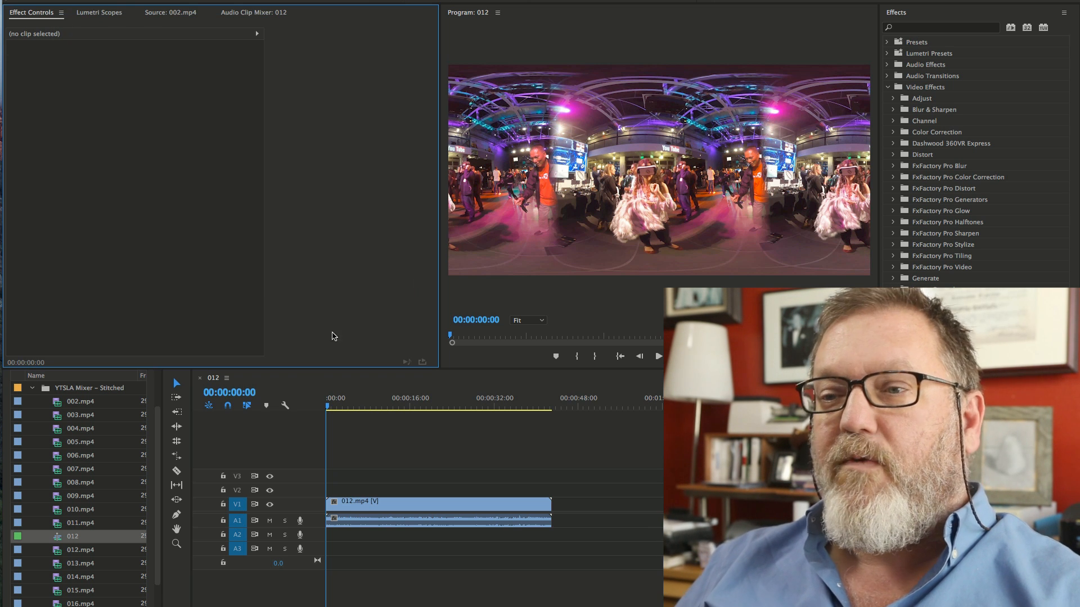
Split the 012.mp4 clip in the timeline at 00:00:19:01 and delete the portion after the cut.
{"action": "mouse_move", "coordinate": [425, 408]}
{"action": "left_mouse_down"}
{"action": "mouse_move", "coordinate": [438, 410]}
{"action": "mouse_move", "coordinate": [426, 414]}
{"action": "left_mouse_up"}
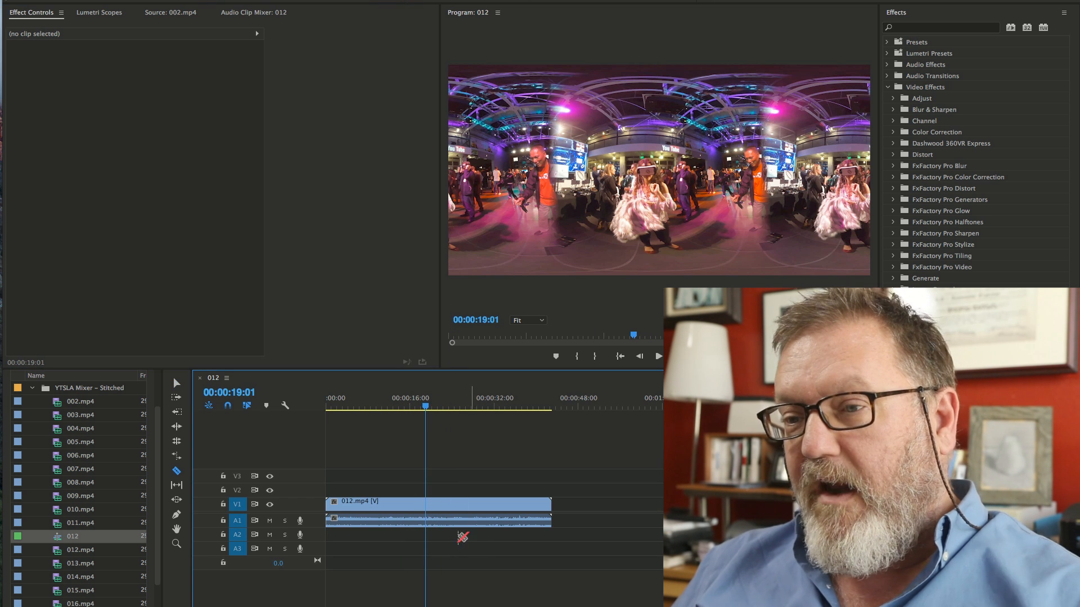
{"action": "key", "text": "super+k"}
{"action": "left_click", "coordinate": [440, 510]}
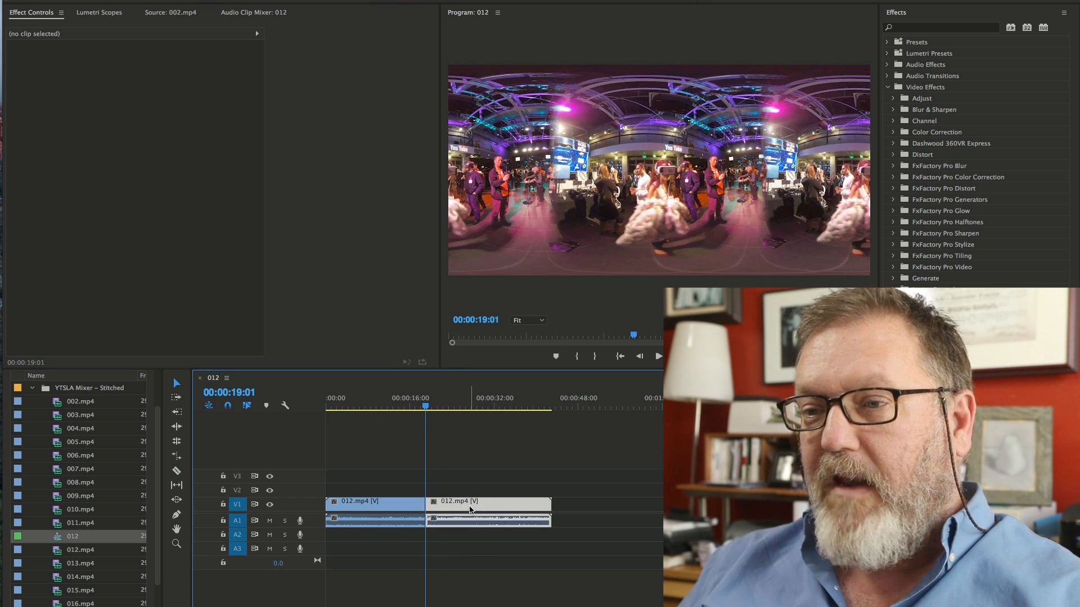
{"action": "key", "text": "Delete"}
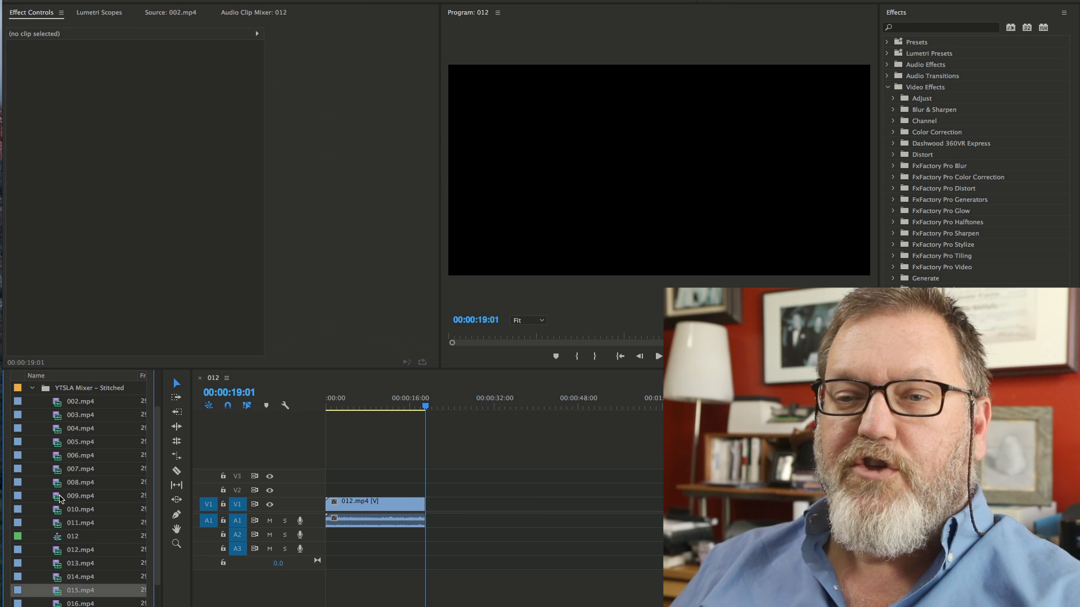
Add 009.mp4 to tracks V1 and A1 directly after the 012.mp4 clip.
{"action": "left_click", "coordinate": [58, 499]}
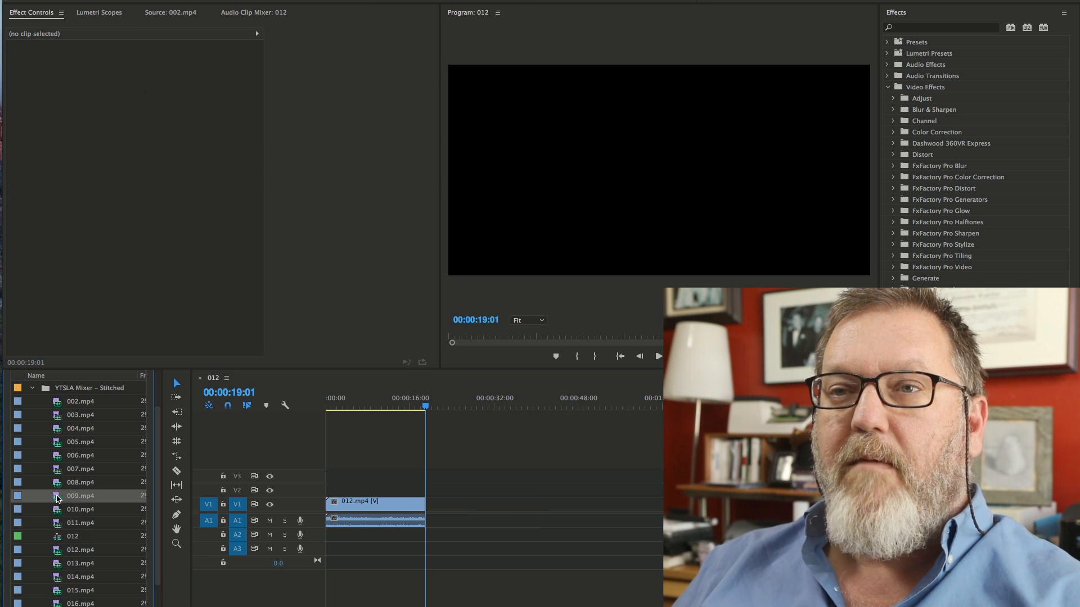
{"action": "double_click", "coordinate": [59, 499]}
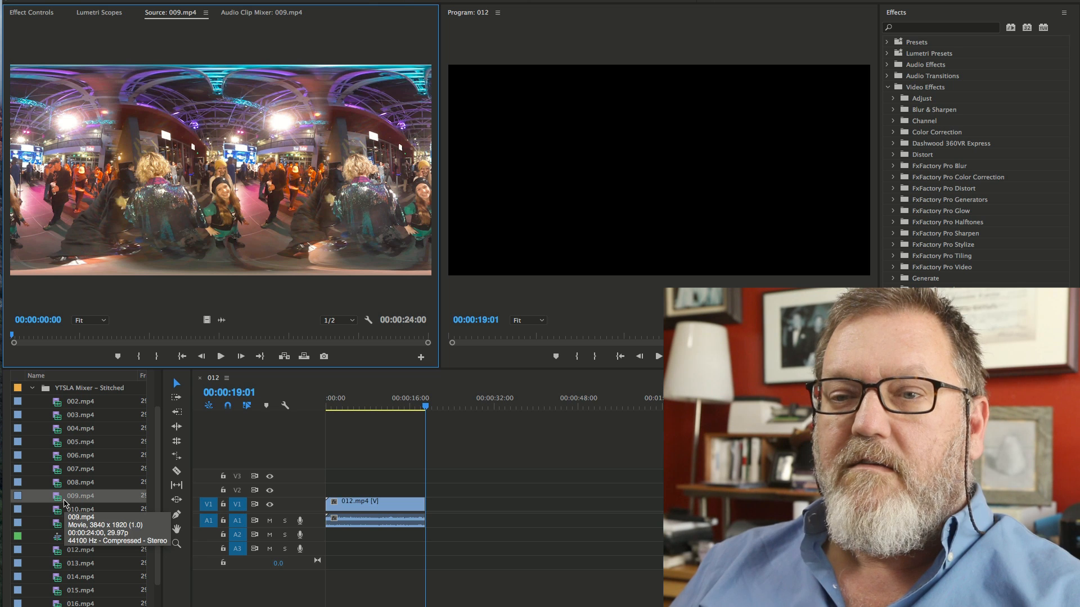
{"action": "left_click_drag", "start_coordinate": [63, 500], "coordinate": [442, 507]}
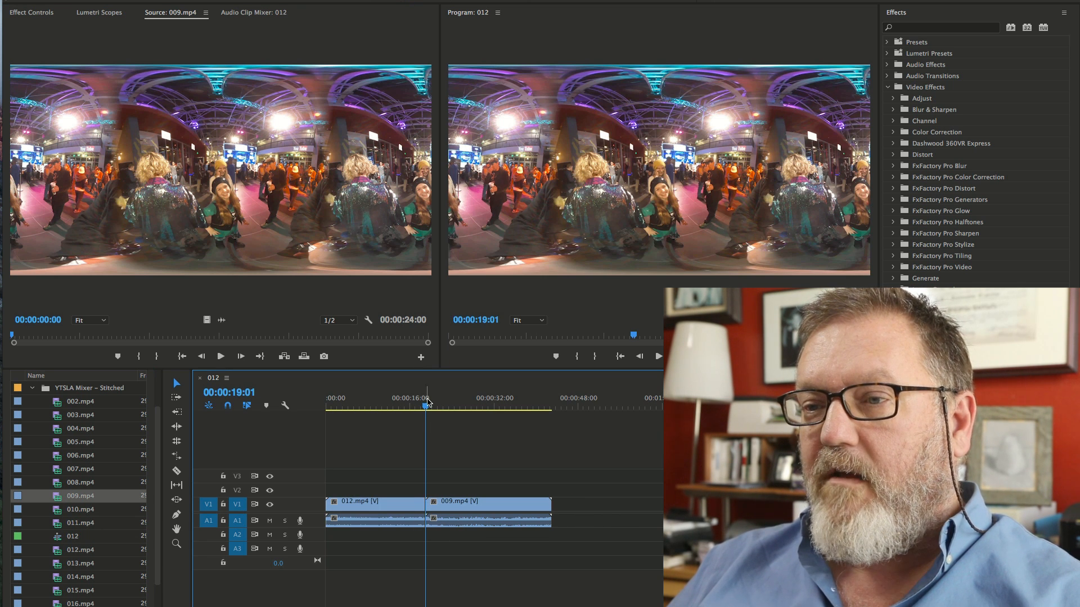
Trim the start of the 009.mp4 clip to 00:00:20:13 and close the gap after 012.mp4.
{"action": "mouse_move", "coordinate": [426, 409]}
{"action": "left_mouse_down"}
{"action": "mouse_move", "coordinate": [453, 414]}
{"action": "mouse_move", "coordinate": [432, 424]}
{"action": "left_mouse_up"}
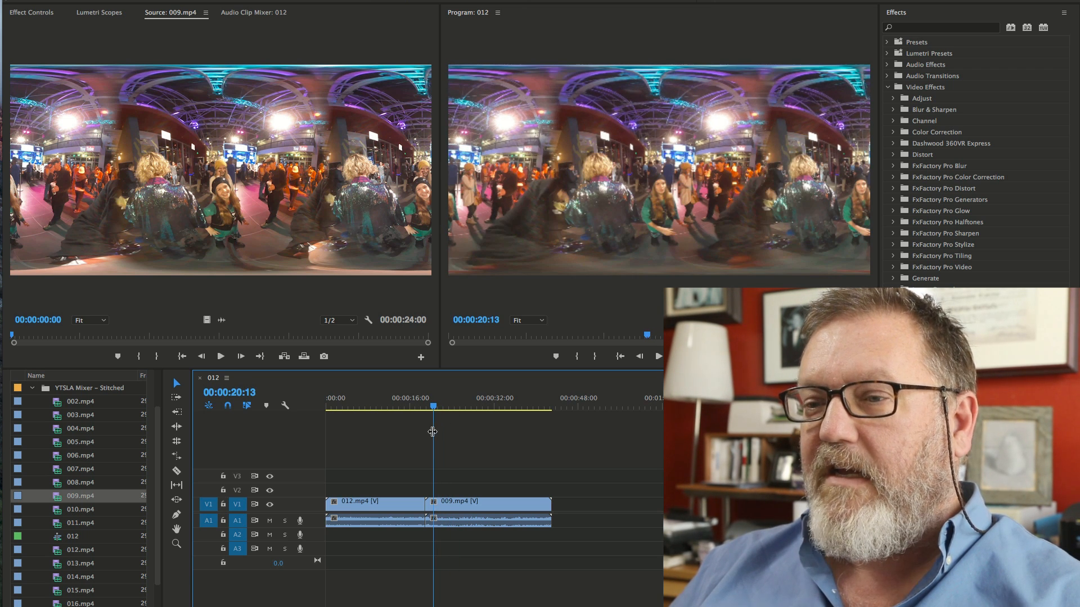
{"action": "left_click_drag", "start_coordinate": [429, 508], "coordinate": [428, 510]}
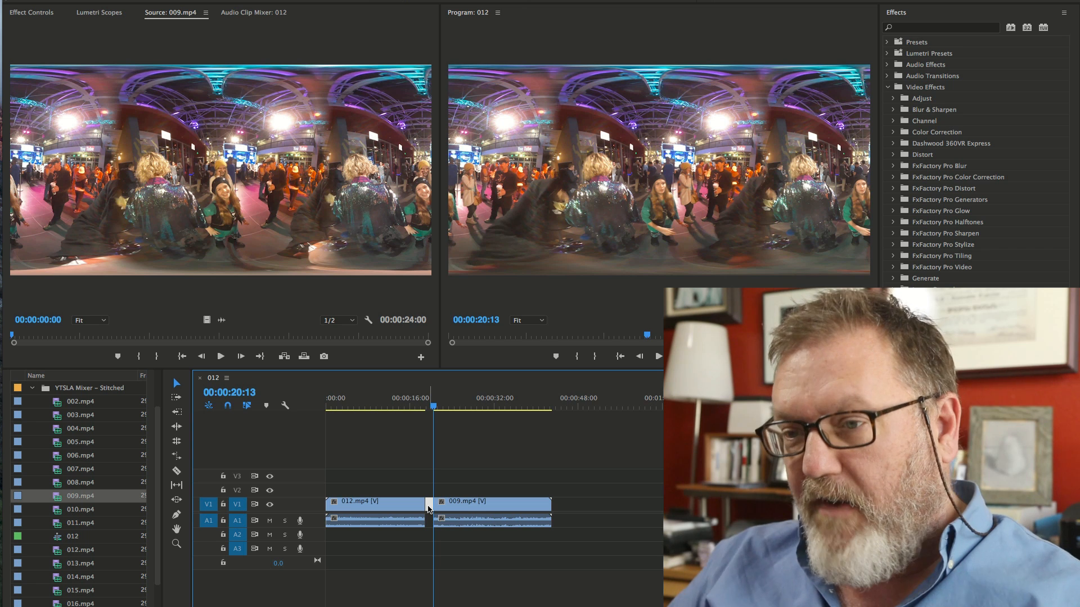
{"action": "key", "text": "Delete"}
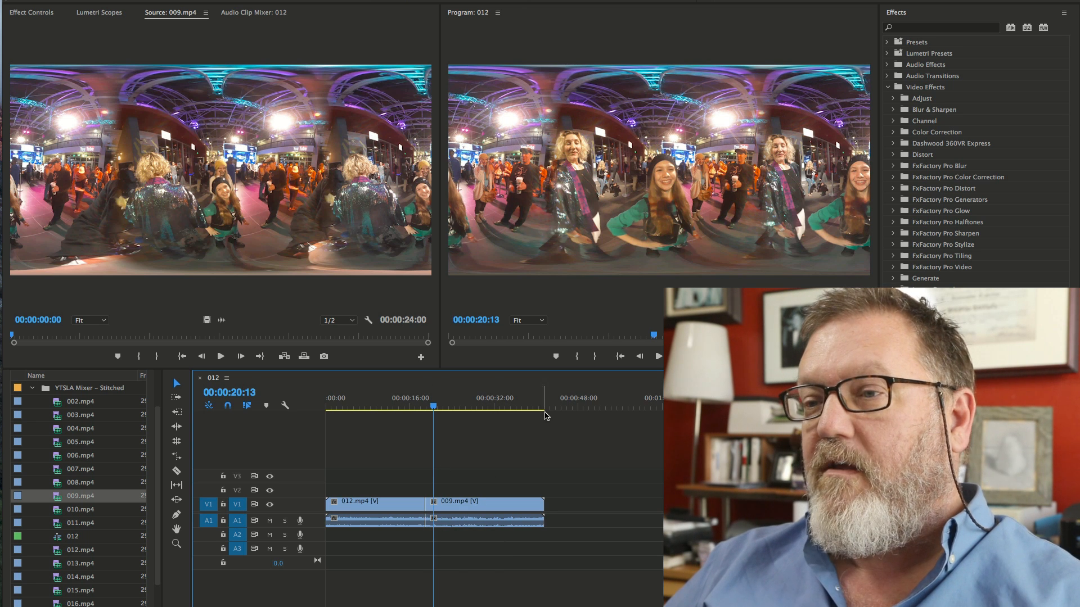
Trim the end of the 009.mp4 clip back to 00:00:32:06.
{"action": "left_click", "coordinate": [545, 409]}
{"action": "left_click_drag", "start_coordinate": [545, 408], "coordinate": [495, 408]}
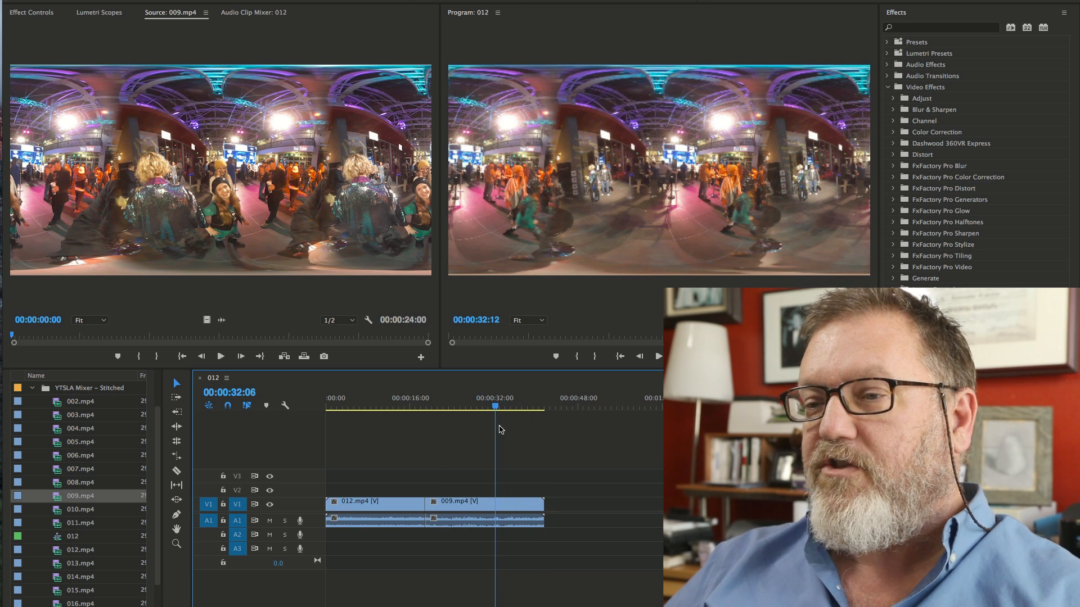
{"action": "left_click_drag", "start_coordinate": [541, 507], "coordinate": [495, 506]}
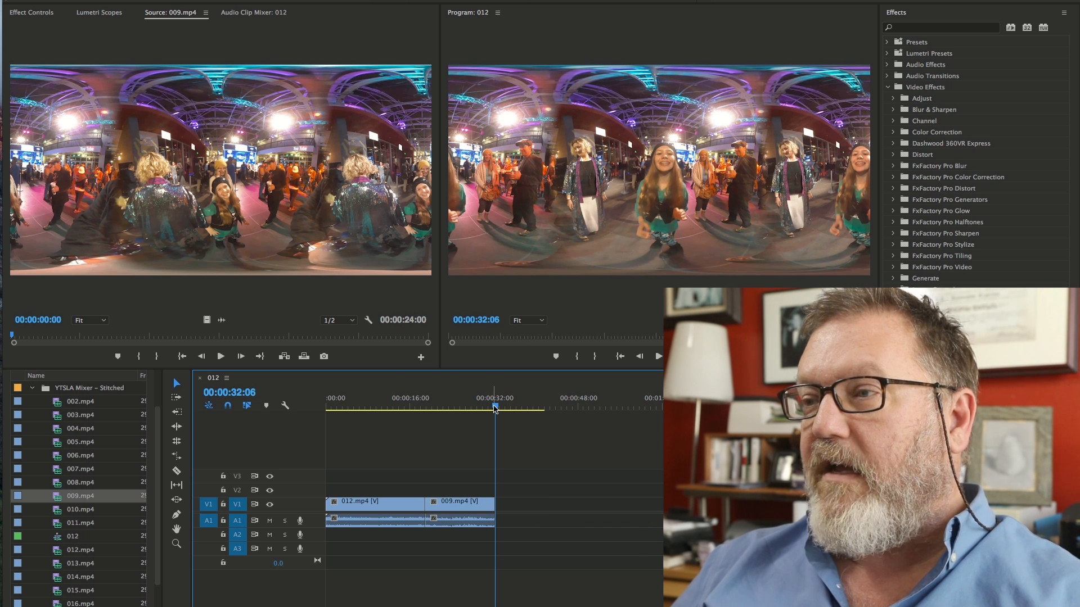
Play the edited sequence 012 from about 00:00:09:19 and again from 00:00:02:04 to review the 012.mp4 footage.
{"action": "mouse_move", "coordinate": [398, 407]}
{"action": "left_mouse_down"}
{"action": "mouse_move", "coordinate": [337, 408]}
{"action": "mouse_move", "coordinate": [377, 411]}
{"action": "left_mouse_up"}
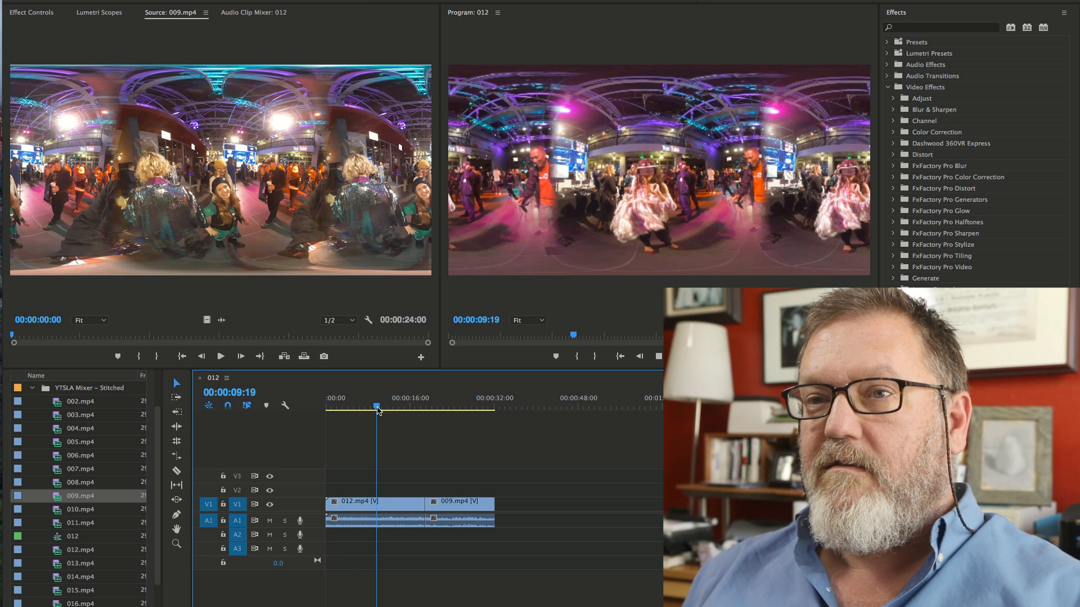
{"action": "key", "text": "space"}
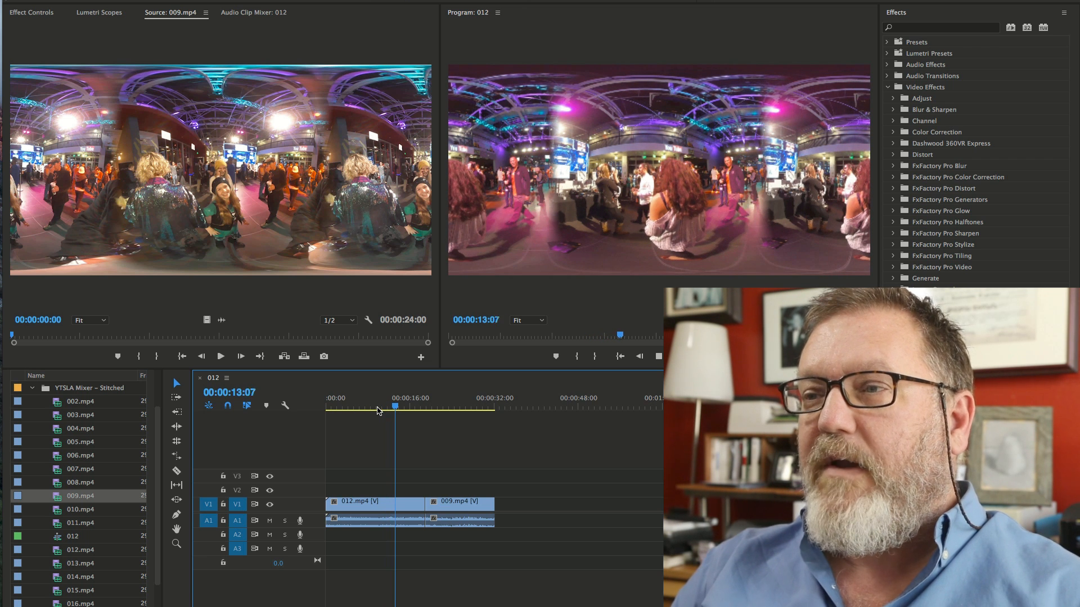
{"action": "key", "text": "space"}
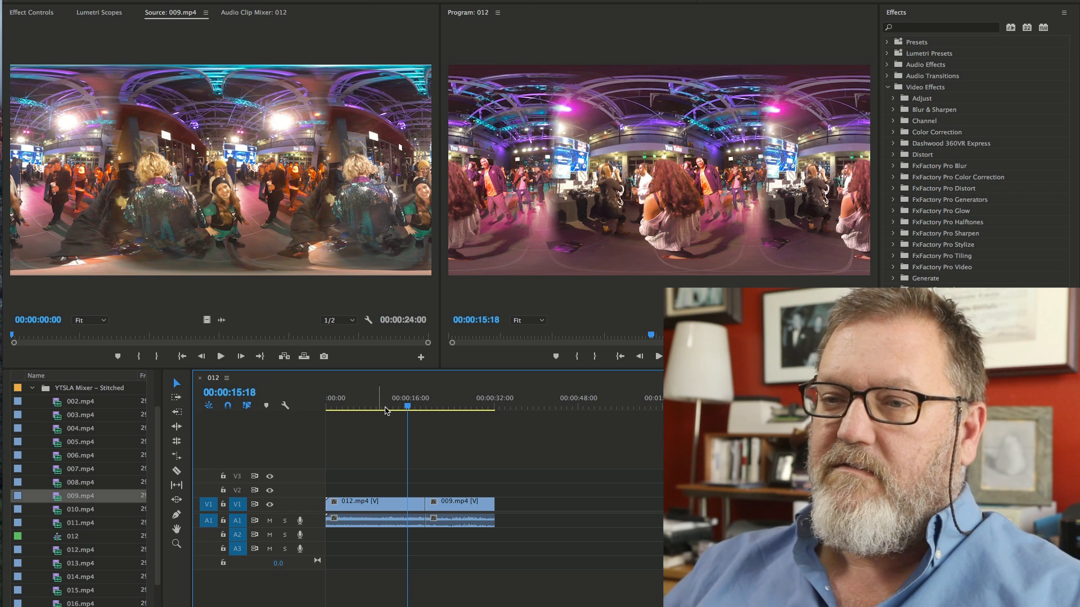
{"action": "left_click_drag", "start_coordinate": [366, 411], "coordinate": [338, 411]}
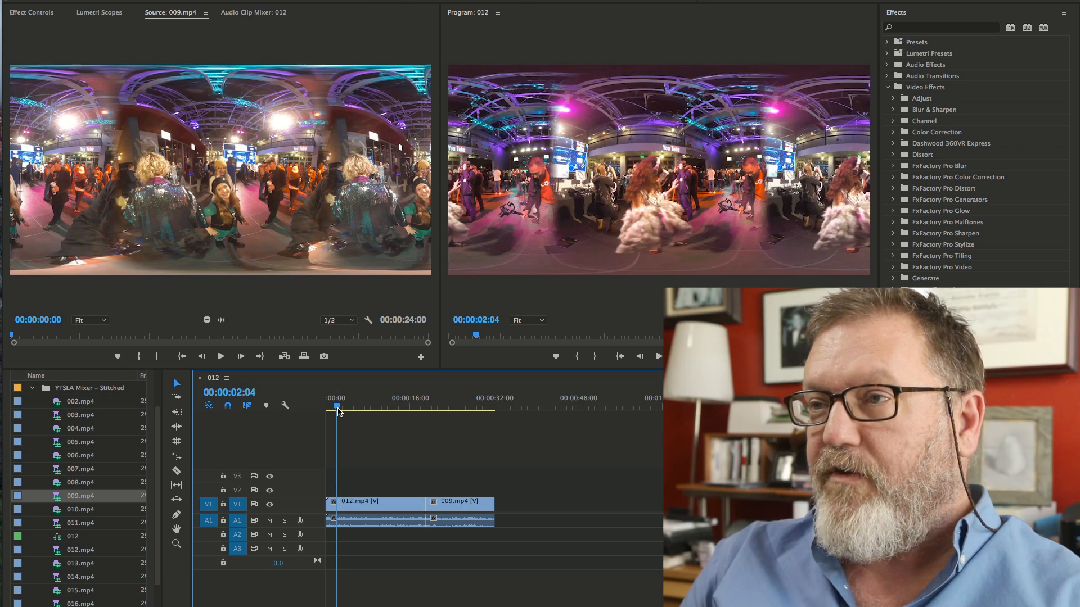
{"action": "key", "text": "space"}
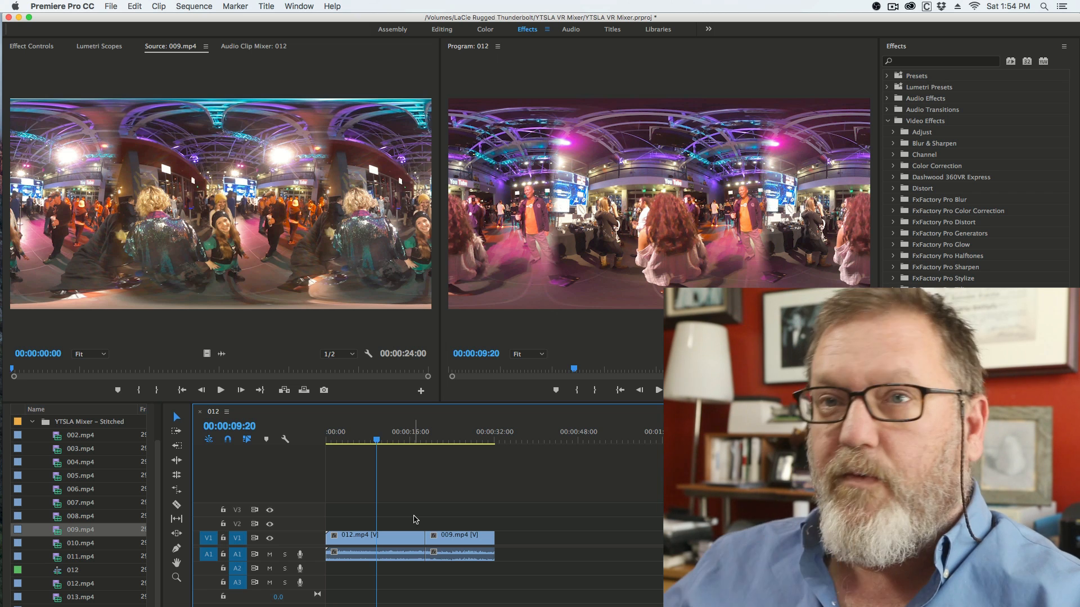
Create a new sequence named 3D Test with the DV - NTSC Standard 48kHz preset.
{"action": "left_click", "coordinate": [110, 6]}
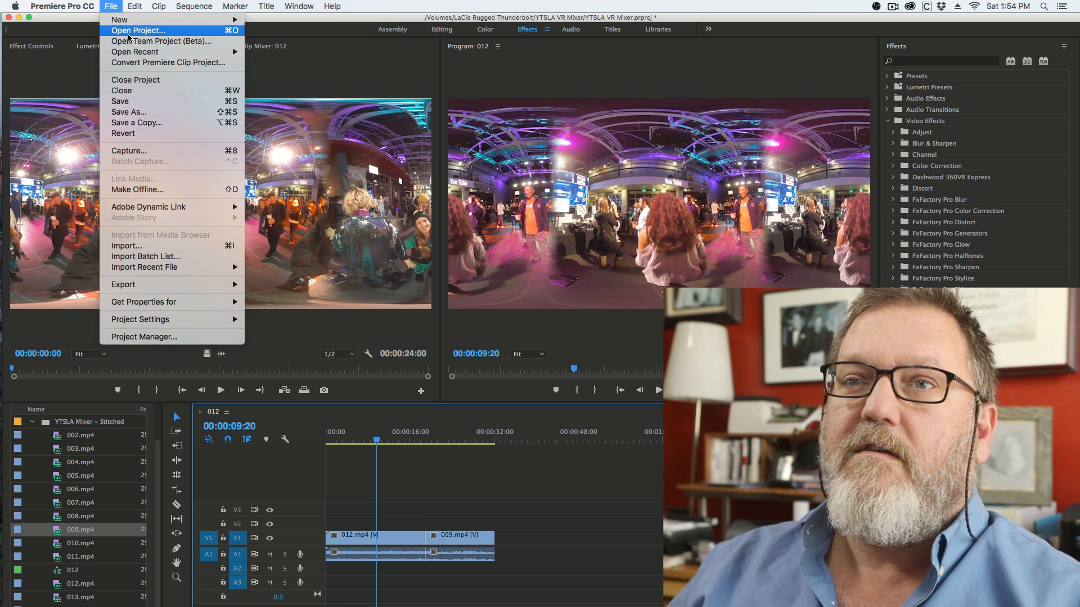
{"action": "mouse_move", "coordinate": [225, 19]}
{"action": "left_click", "coordinate": [297, 45]}
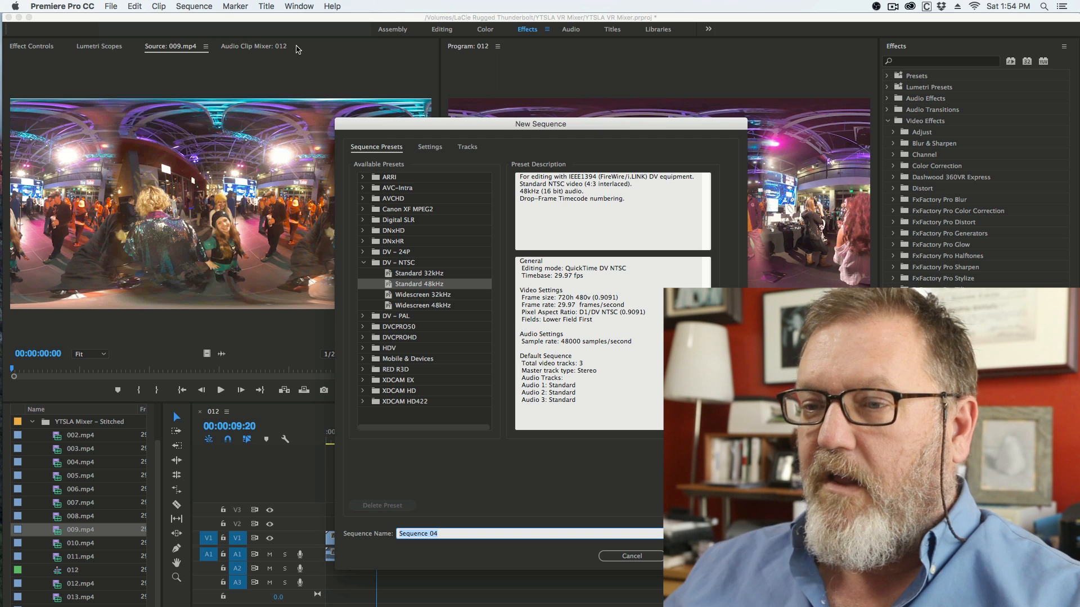
{"action": "type", "text": "3D Test"}
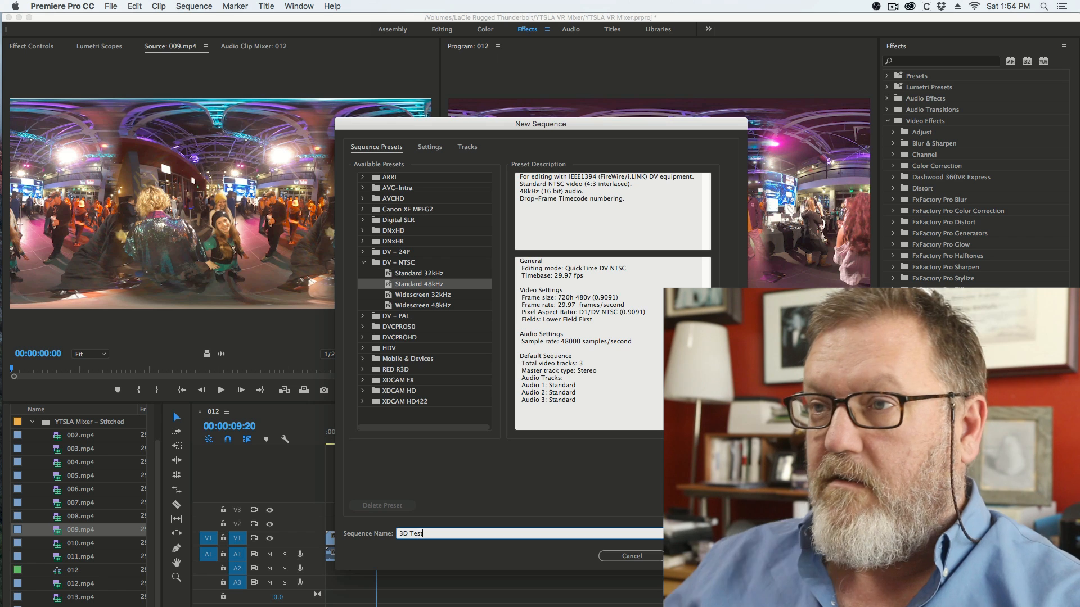
{"action": "key", "text": "Return"}
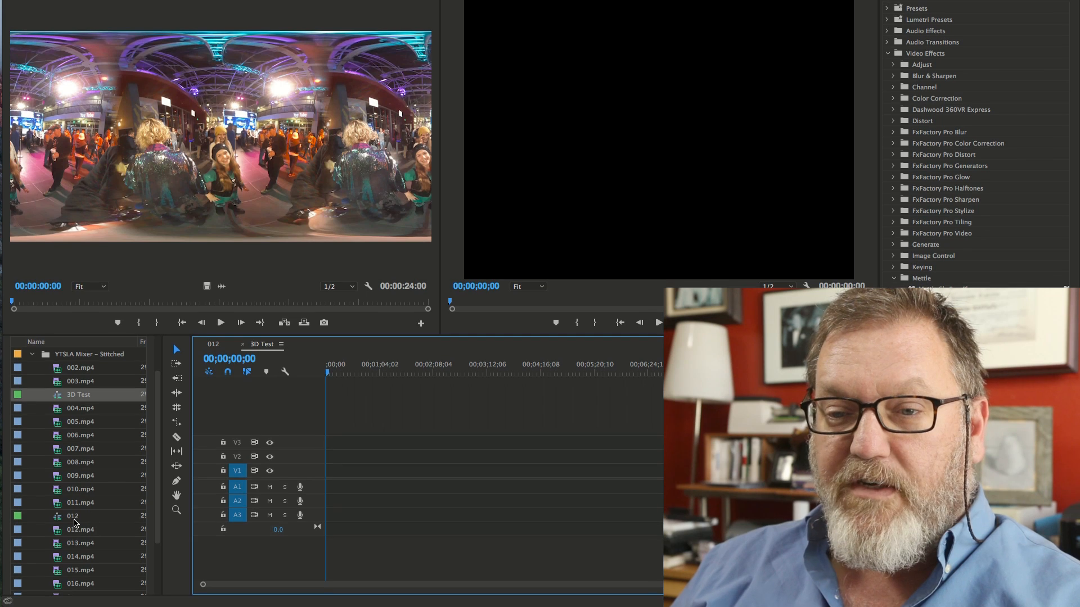
Place sequence 012 at the start of the 3D Test timeline on V1 and A1, changing the sequence settings to match the clip.
{"action": "left_click", "coordinate": [72, 585]}
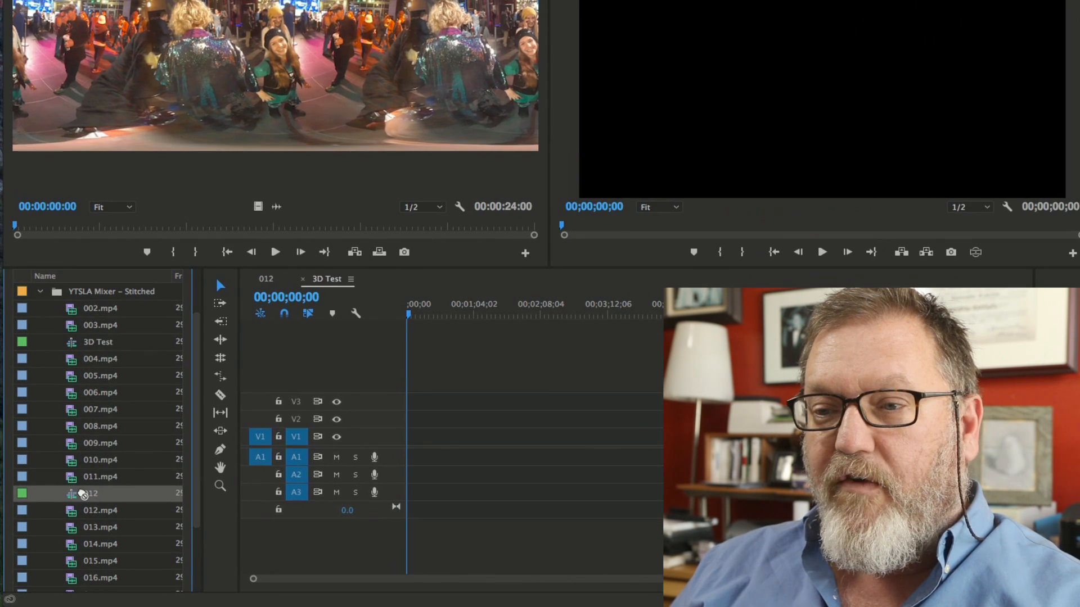
{"action": "left_click_drag", "start_coordinate": [64, 518], "coordinate": [243, 477]}
{"action": "left_click_drag", "start_coordinate": [304, 445], "coordinate": [421, 446]}
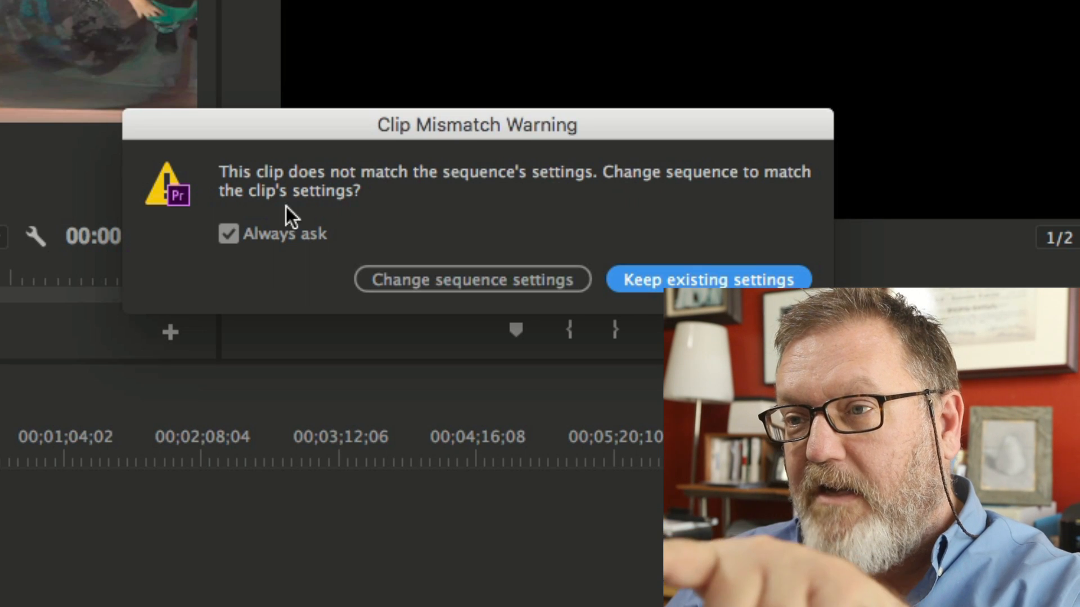
{"action": "left_click", "coordinate": [508, 279]}
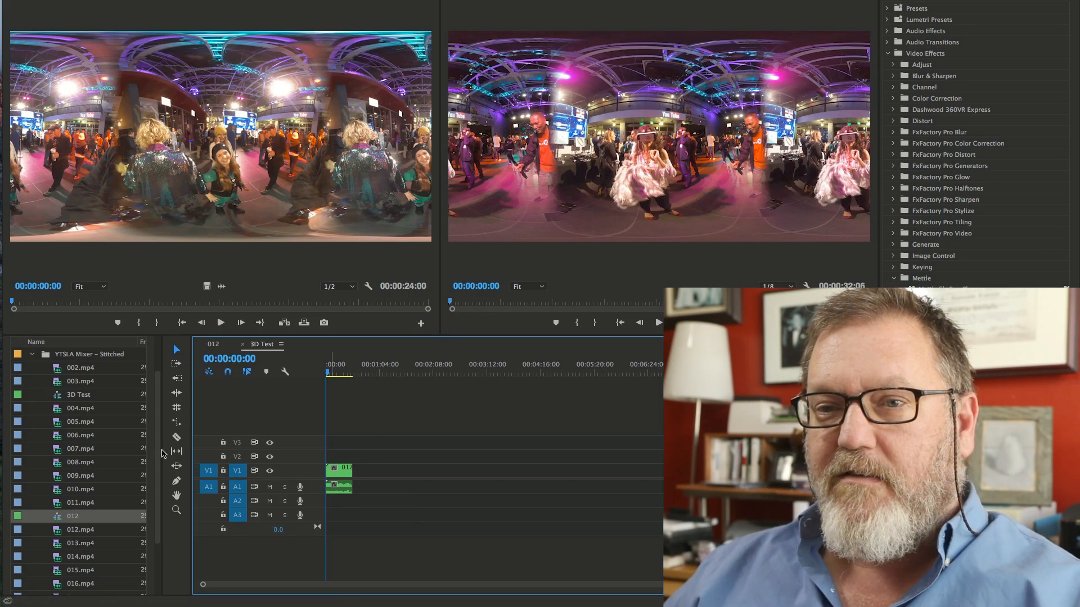
Set the 3D Test sequence's vertical frame size to 3840 and accept deleting its preview files.
{"action": "scroll", "coordinate": [96, 425], "scroll_direction": "up", "scroll_amount": 2}
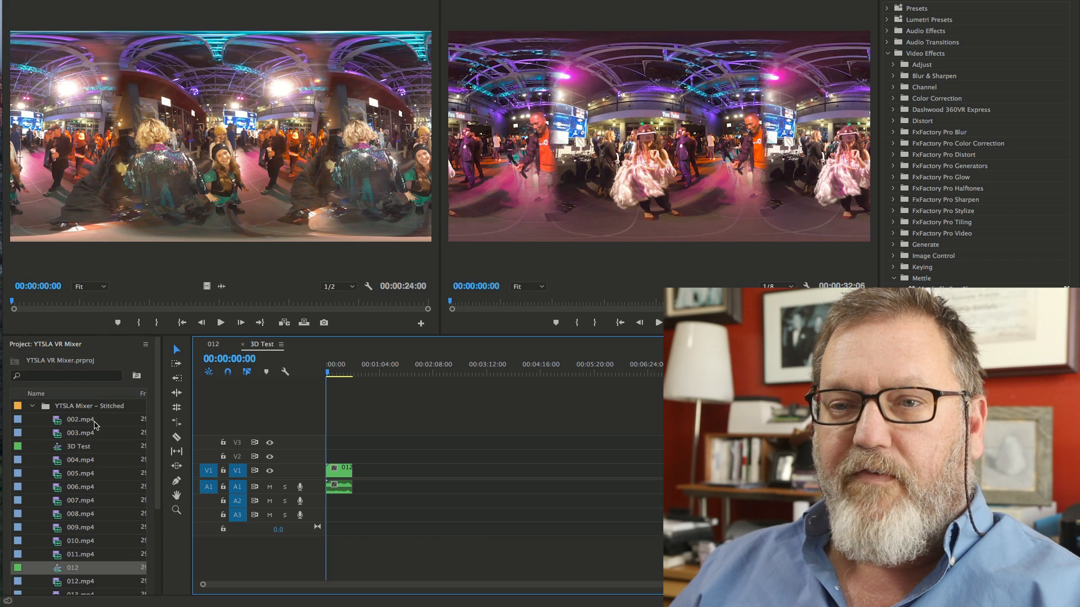
{"action": "left_click", "coordinate": [62, 449]}
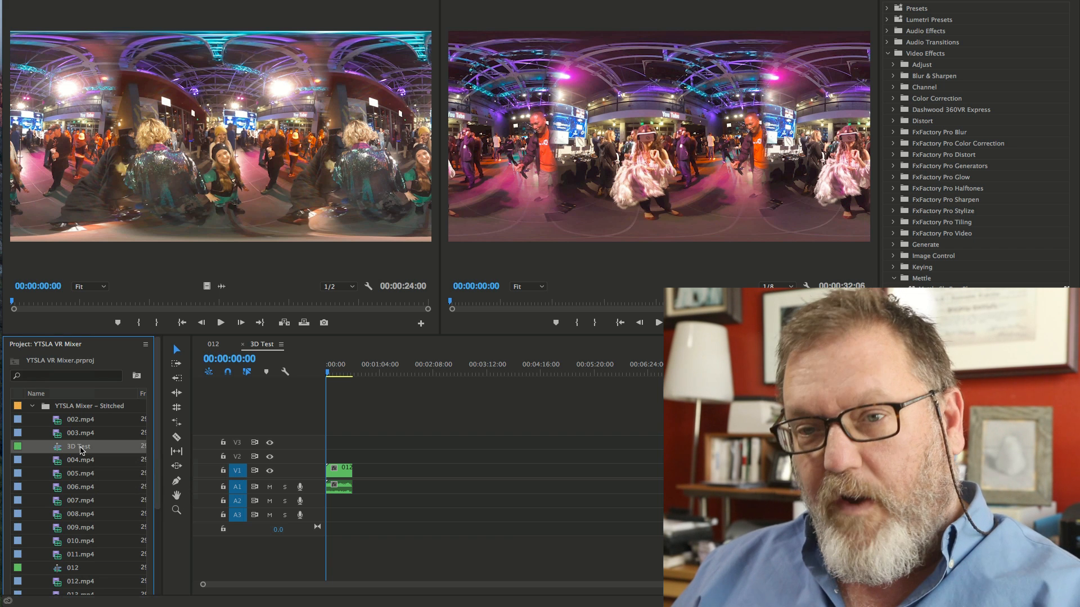
{"action": "right_click", "coordinate": [81, 451]}
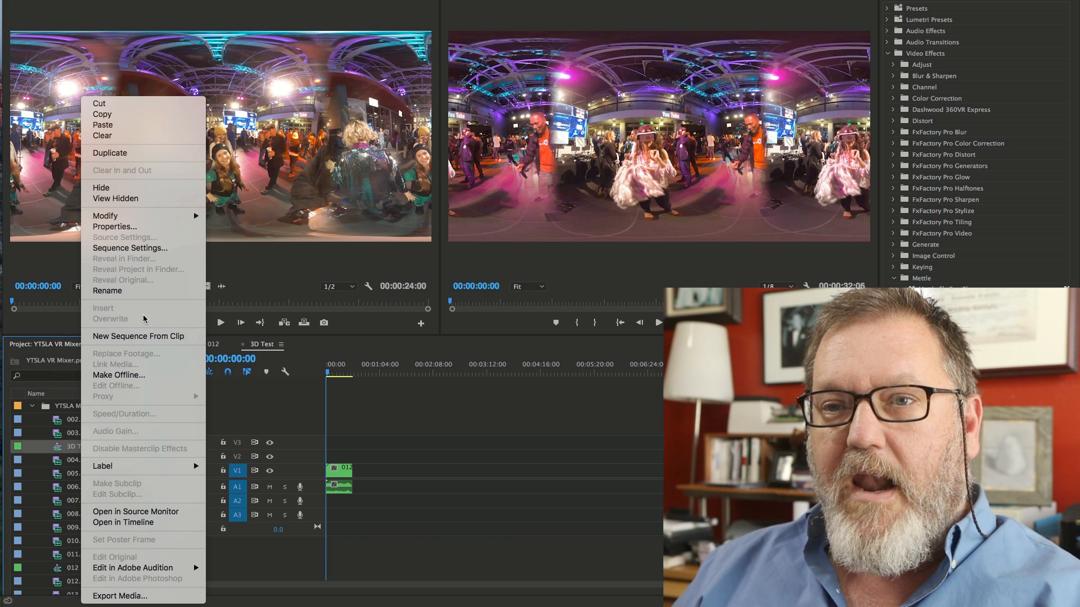
{"action": "left_click", "coordinate": [140, 248]}
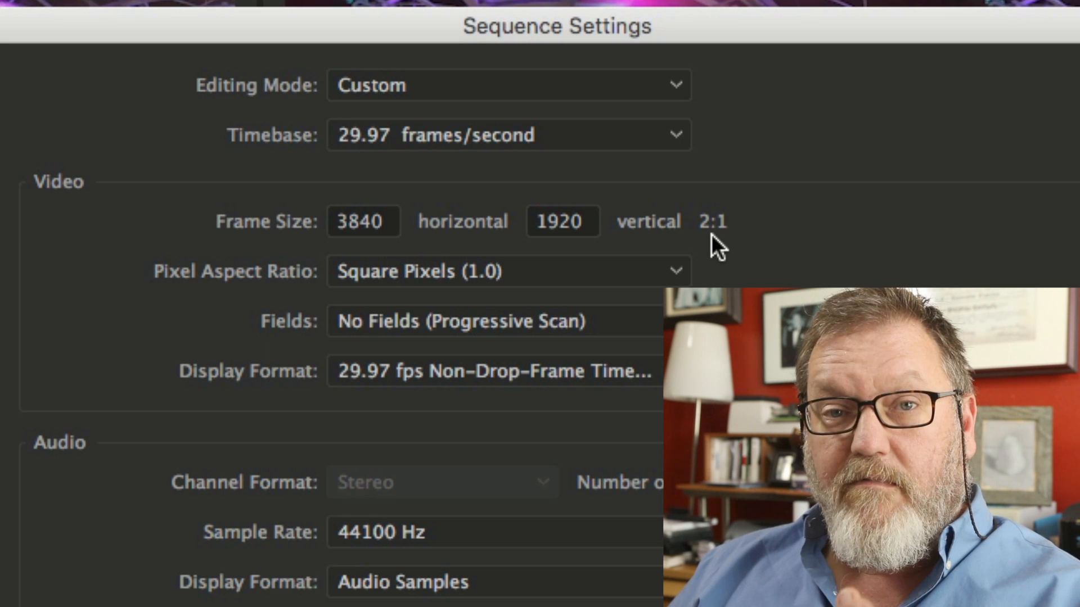
{"action": "double_click", "coordinate": [555, 224]}
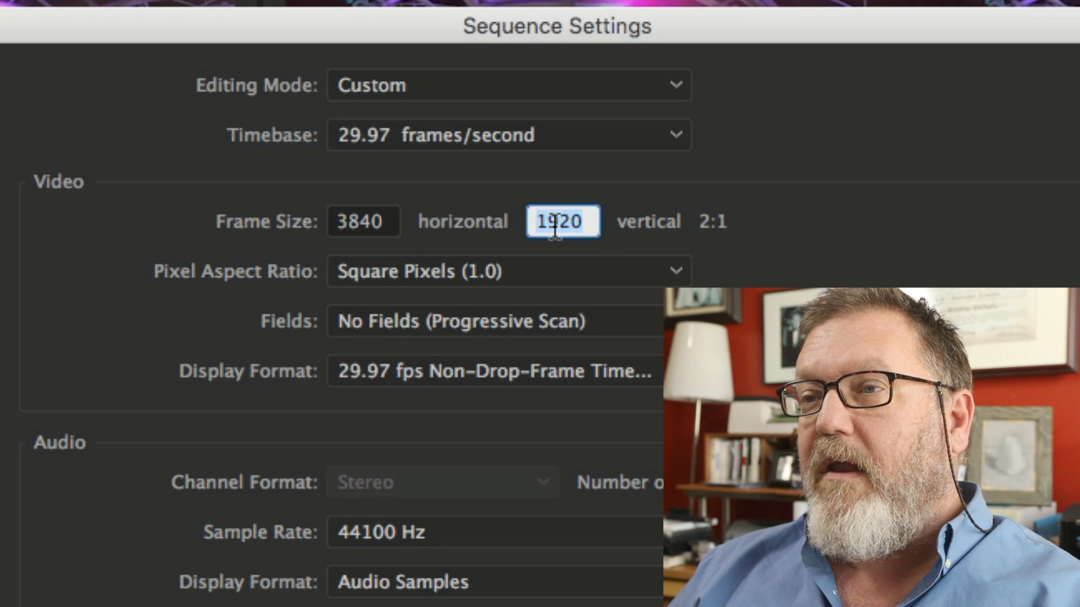
{"action": "type", "text": "3840"}
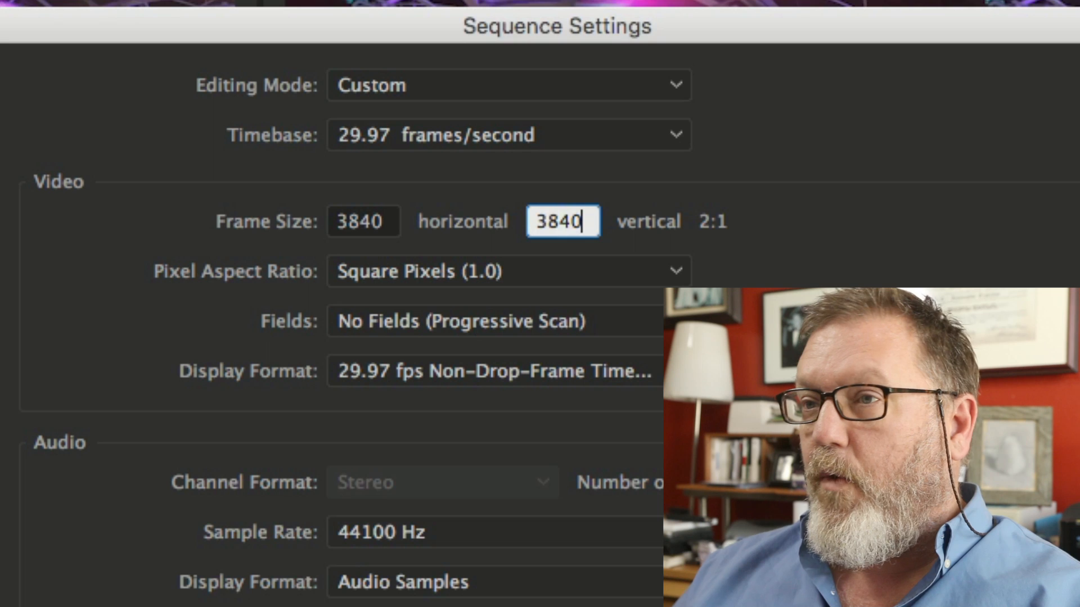
{"action": "key", "text": "Return"}
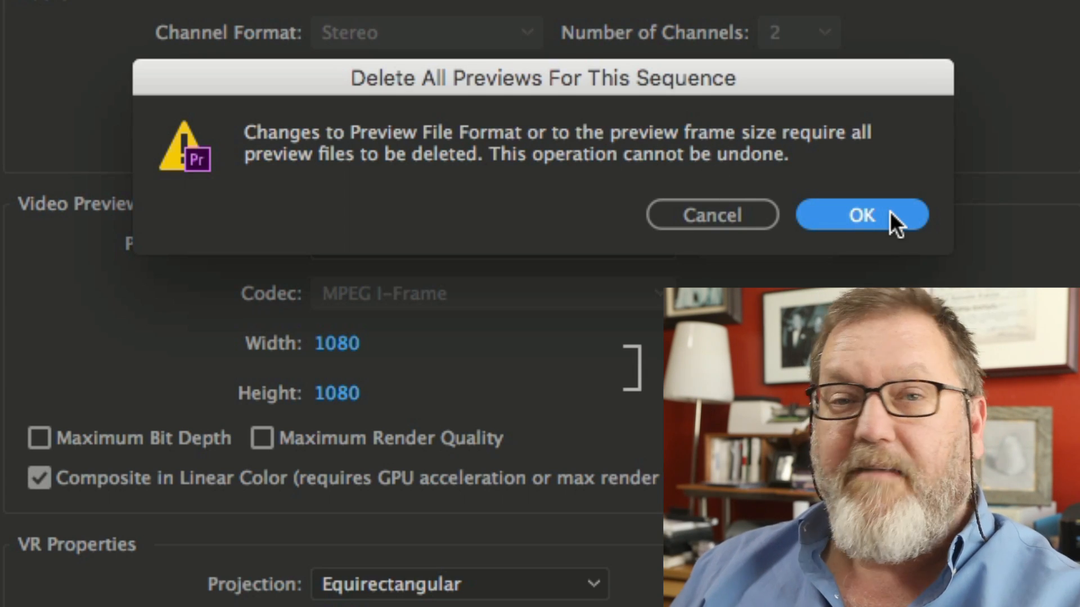
{"action": "left_click", "coordinate": [890, 212]}
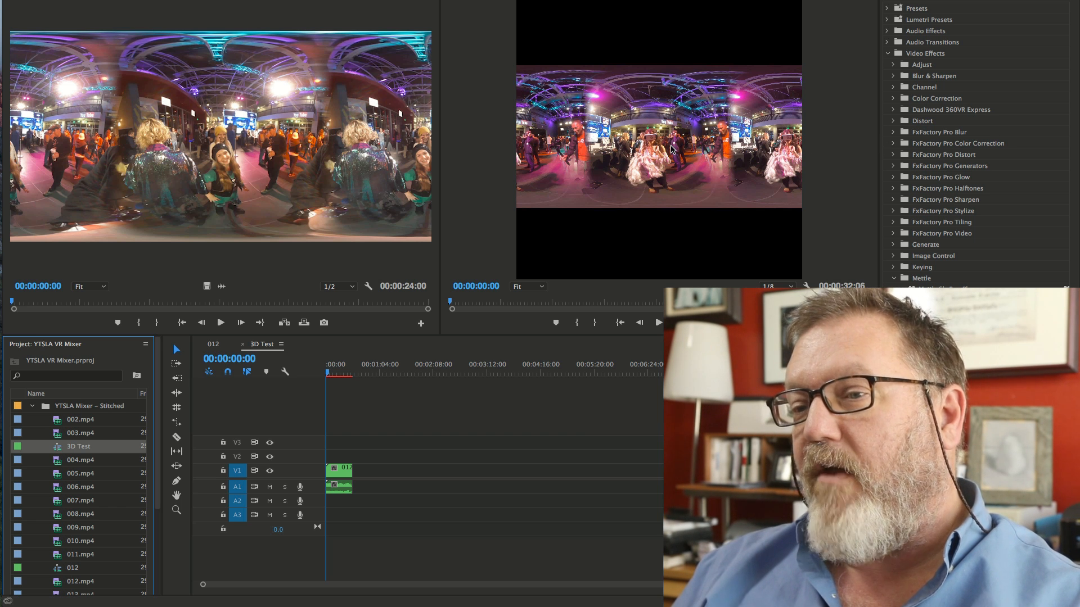
Duplicate the 012 clip's video onto V2 directly above the original and set the copy's vertical position to 960.
{"action": "left_click", "coordinate": [344, 472]}
{"action": "left_click_drag", "start_coordinate": [343, 470], "coordinate": [341, 460]}
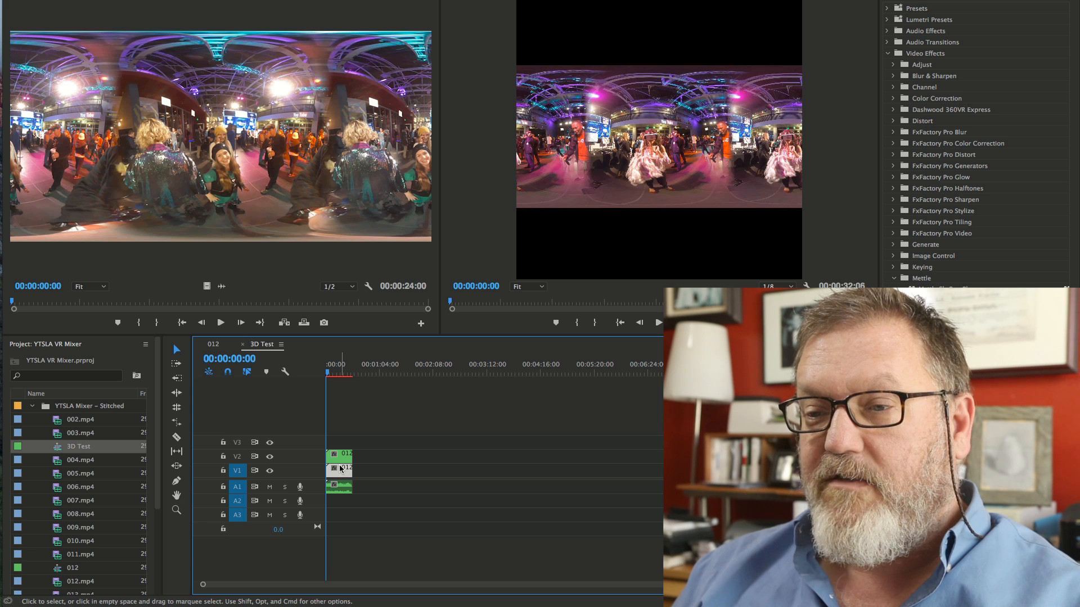
{"action": "left_click", "coordinate": [340, 460]}
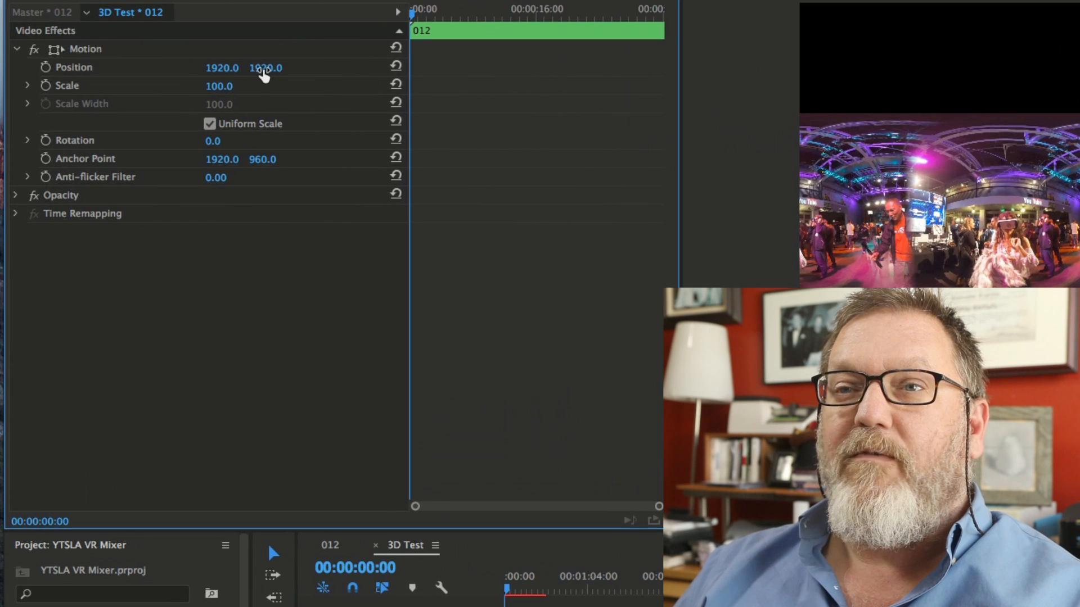
{"action": "left_click", "coordinate": [265, 68]}
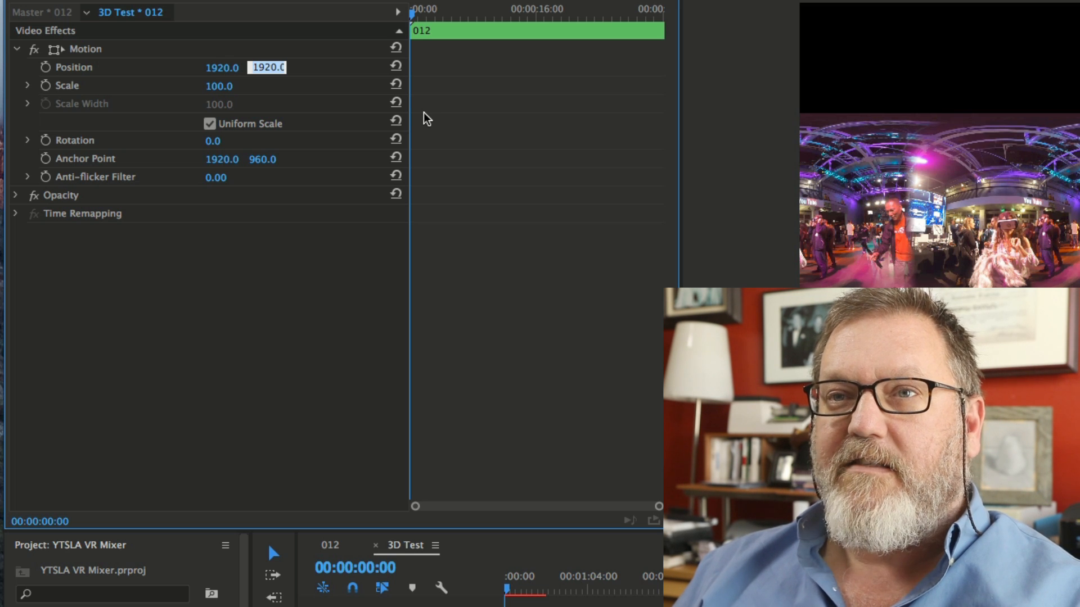
{"action": "left_click", "coordinate": [222, 67]}
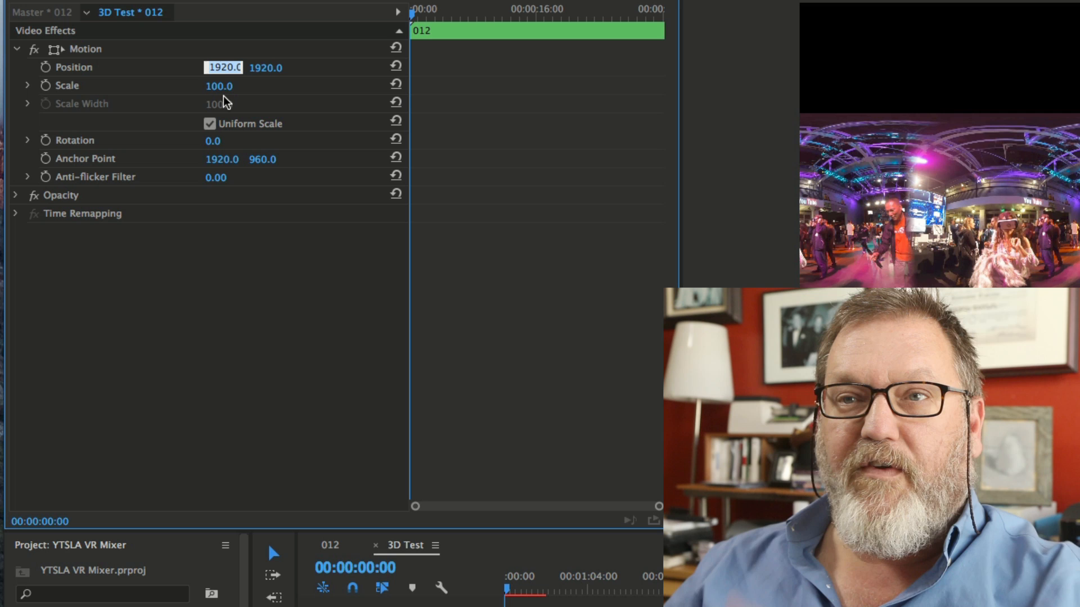
{"action": "left_click", "coordinate": [267, 66]}
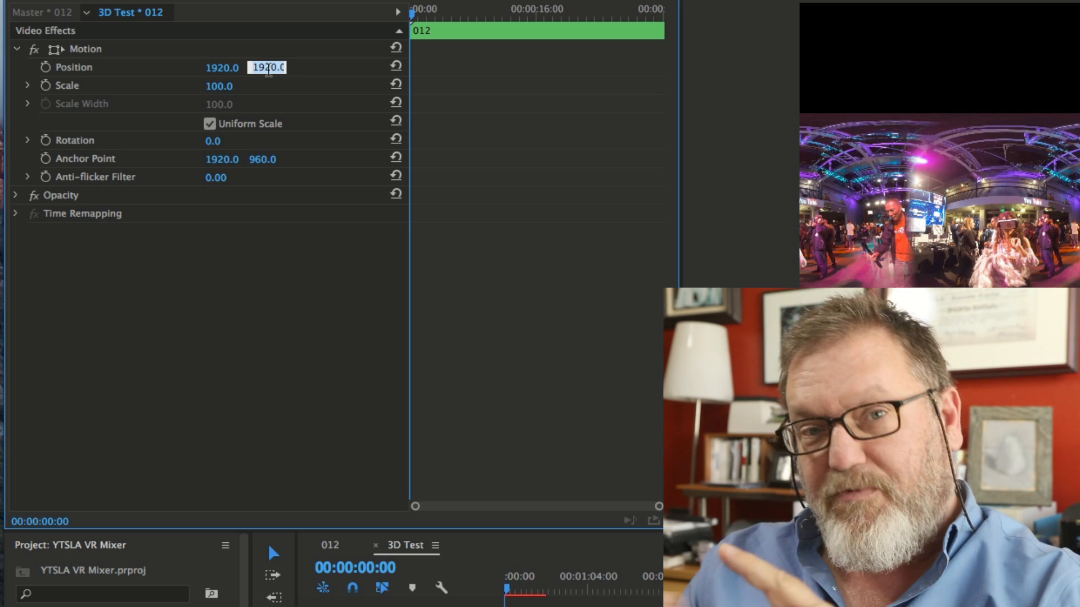
{"action": "type", "text": "96"}
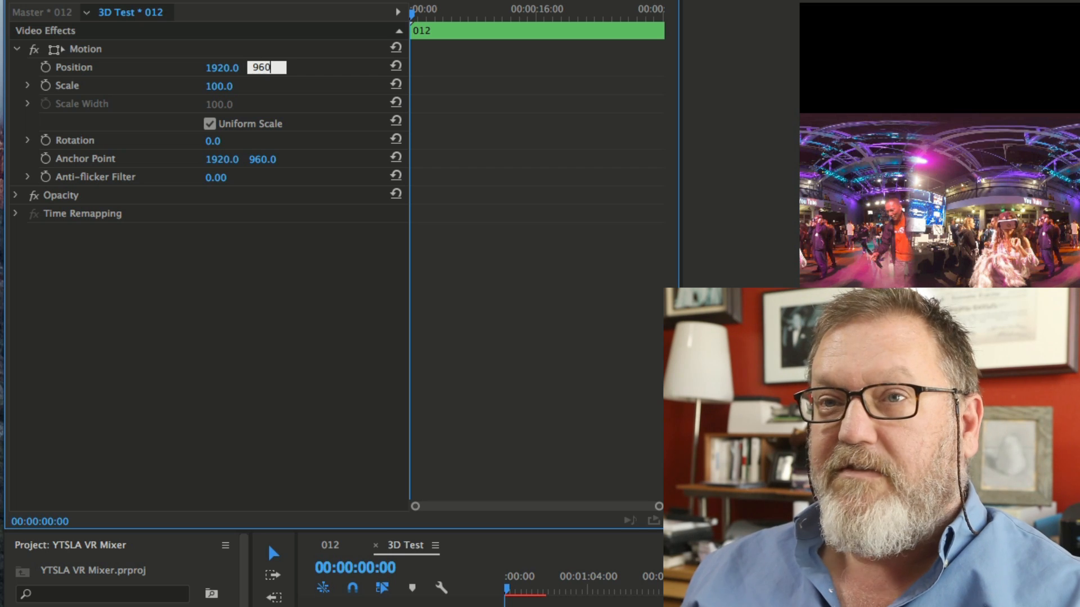
{"action": "type", "text": "0"}
{"action": "key", "text": "Return"}
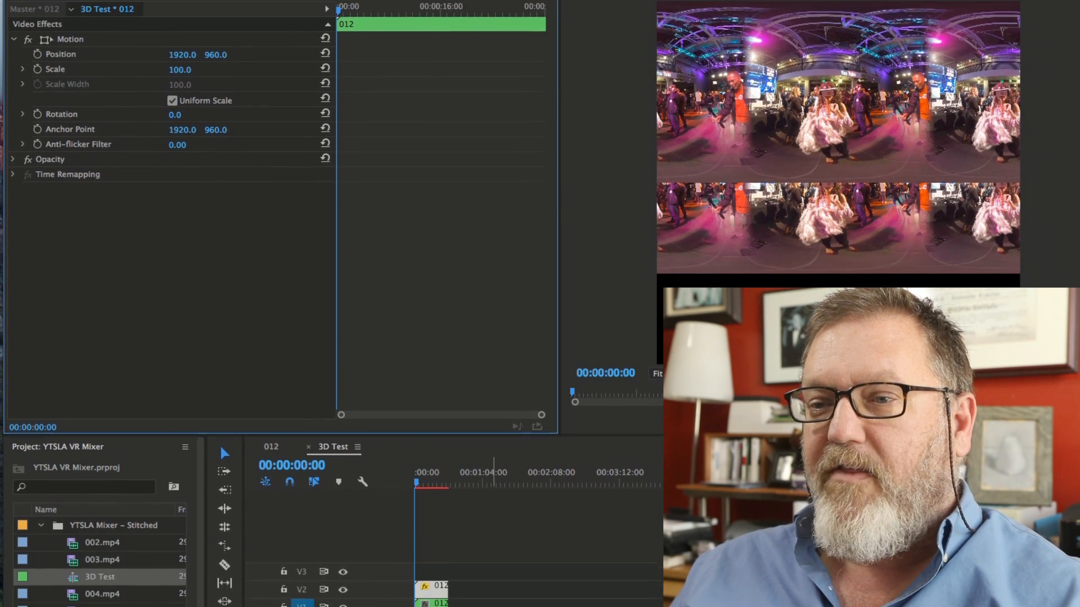
Set the vertical position of the 012 clip on V1 to 2880.
{"action": "left_click", "coordinate": [427, 585]}
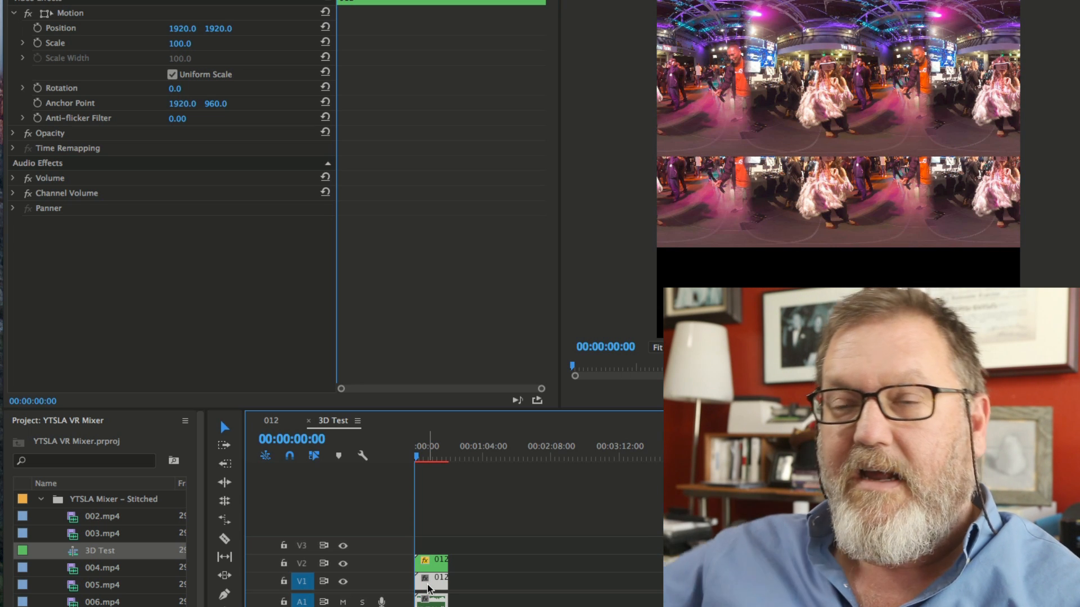
{"action": "left_click", "coordinate": [218, 29]}
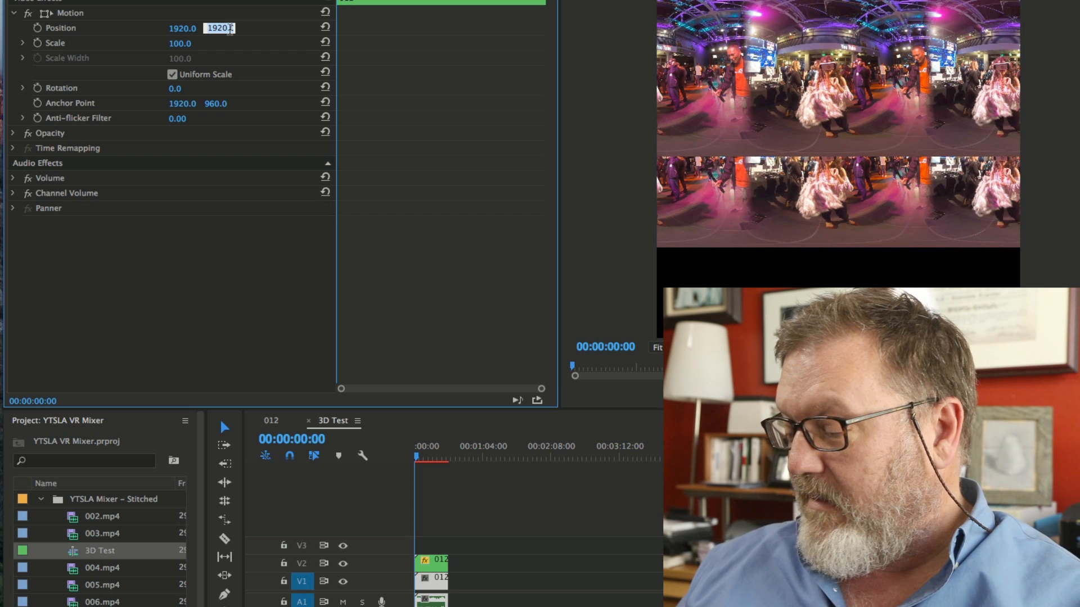
{"action": "type", "text": "2880"}
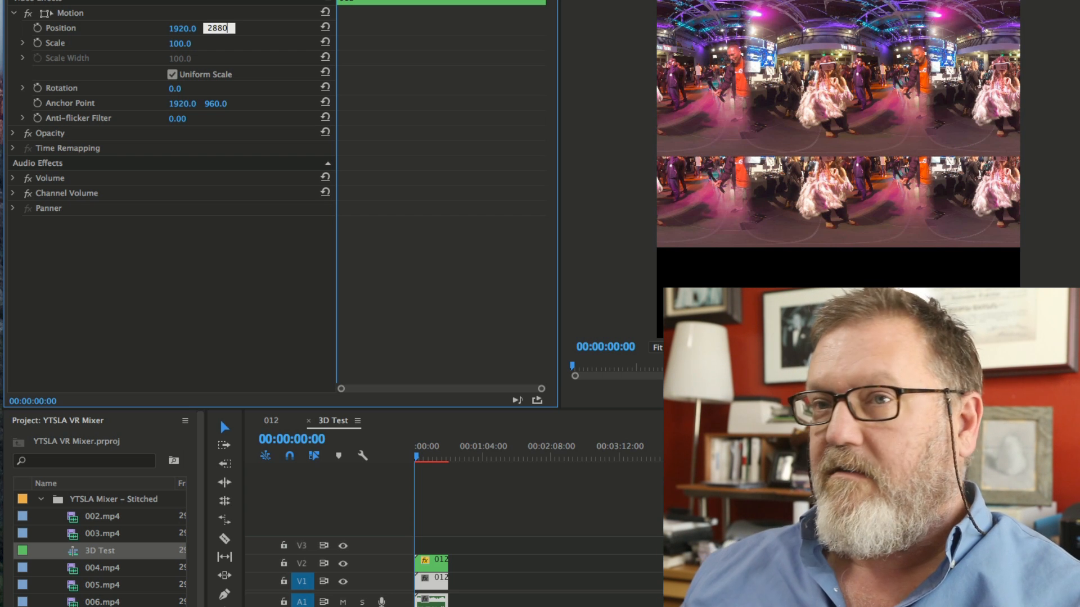
{"action": "key", "text": "Return"}
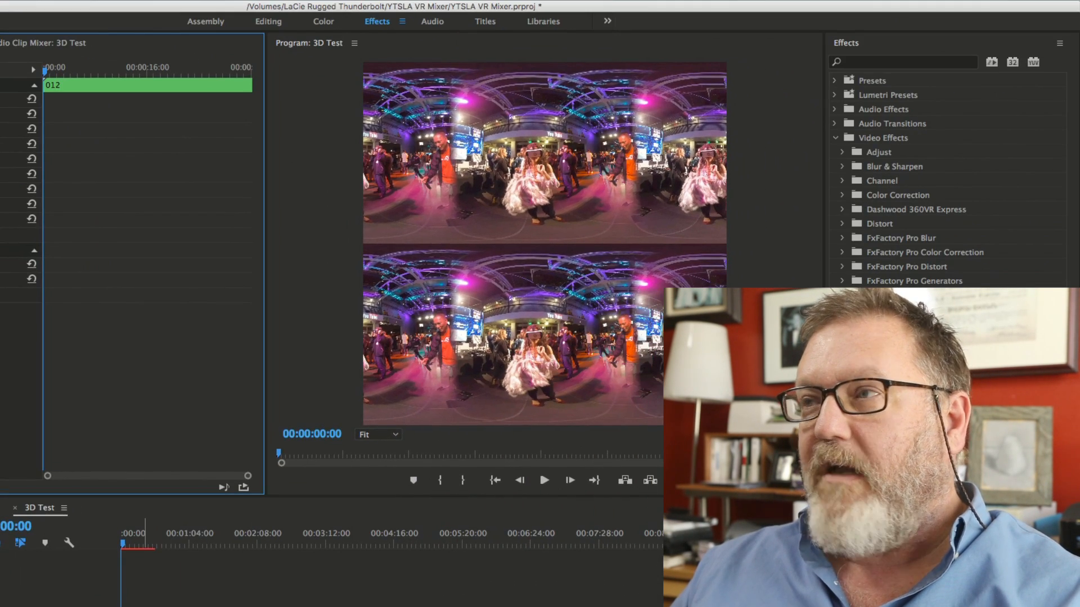
Apply the Offset video effect to the 012 clip on V1 and set its horizontal Shift Center To value to 0.
{"action": "left_click", "coordinate": [660, 518]}
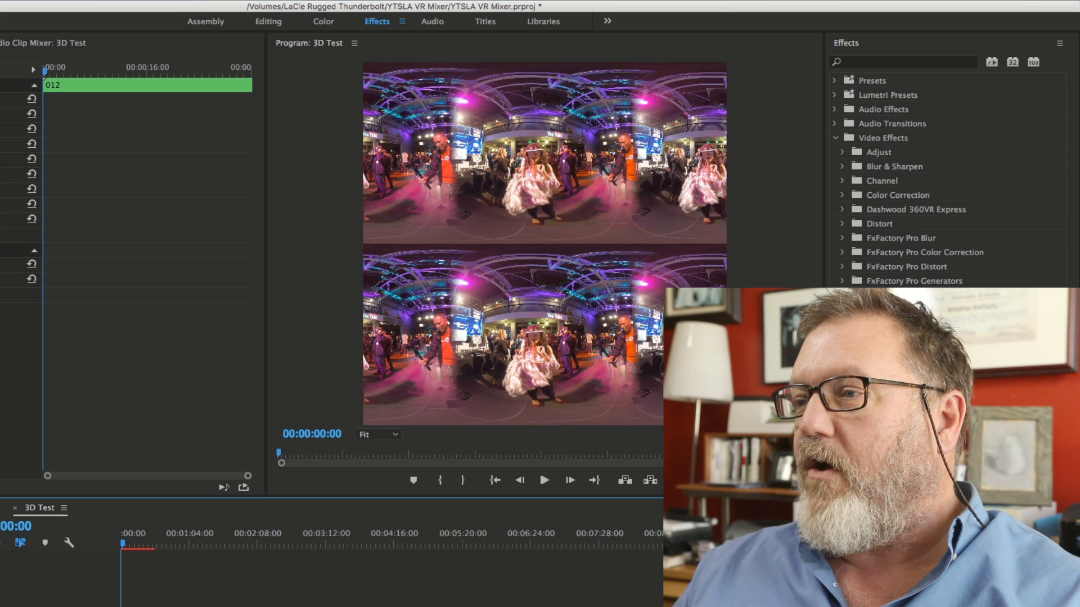
{"action": "left_click", "coordinate": [891, 63]}
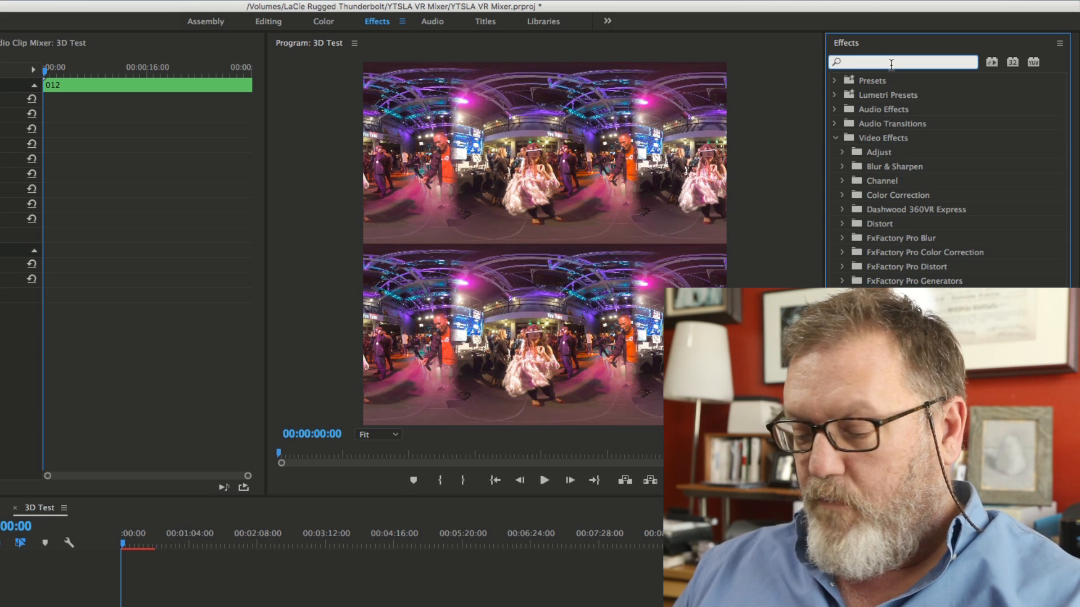
{"action": "type", "text": "off"}
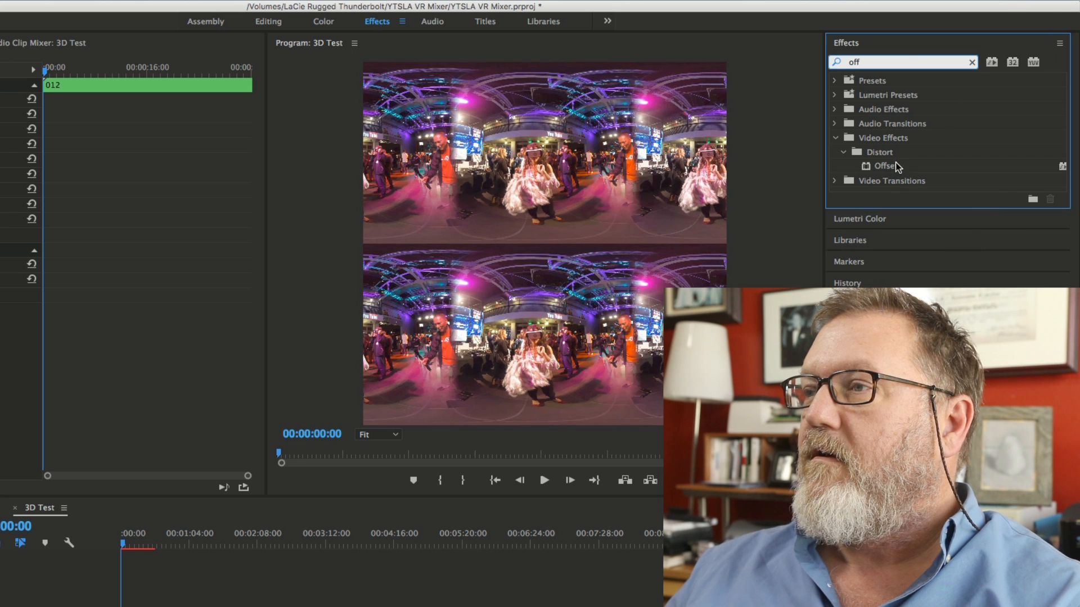
{"action": "left_click", "coordinate": [886, 170]}
{"action": "left_click_drag", "start_coordinate": [867, 169], "coordinate": [137, 549]}
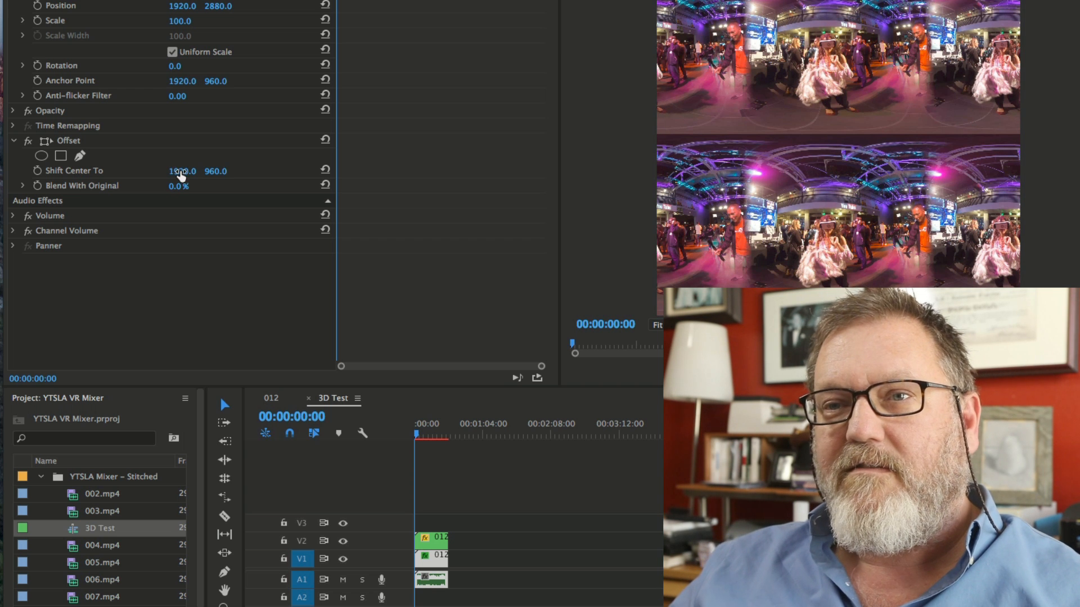
{"action": "left_click", "coordinate": [179, 172]}
{"action": "type", "text": "0"}
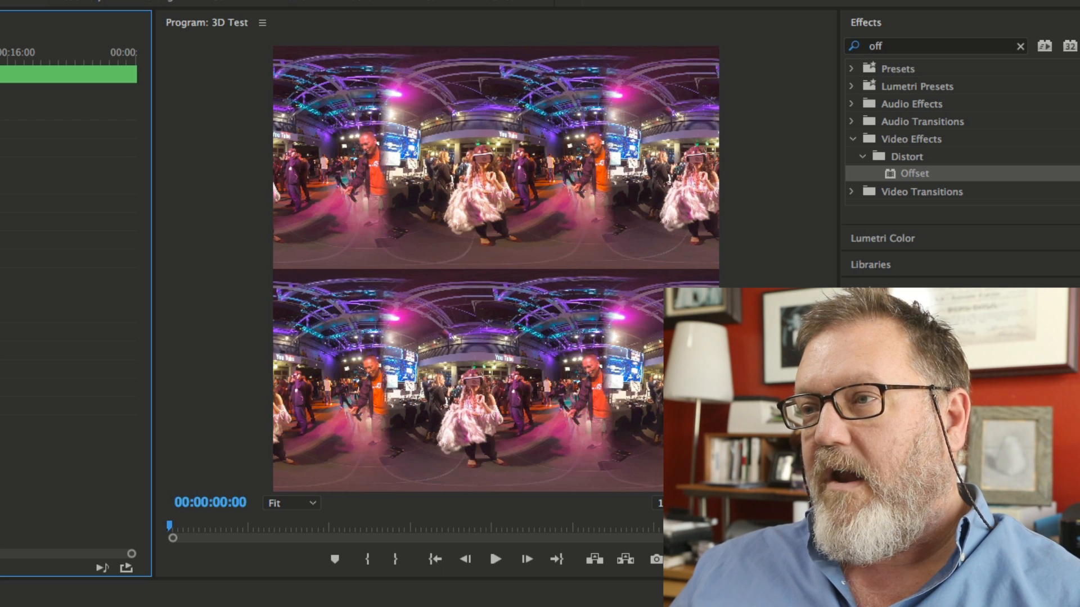
Magnify the program view to 50% and compare the woman in the headset between the upper and lower images.
{"action": "left_click", "coordinate": [311, 505]}
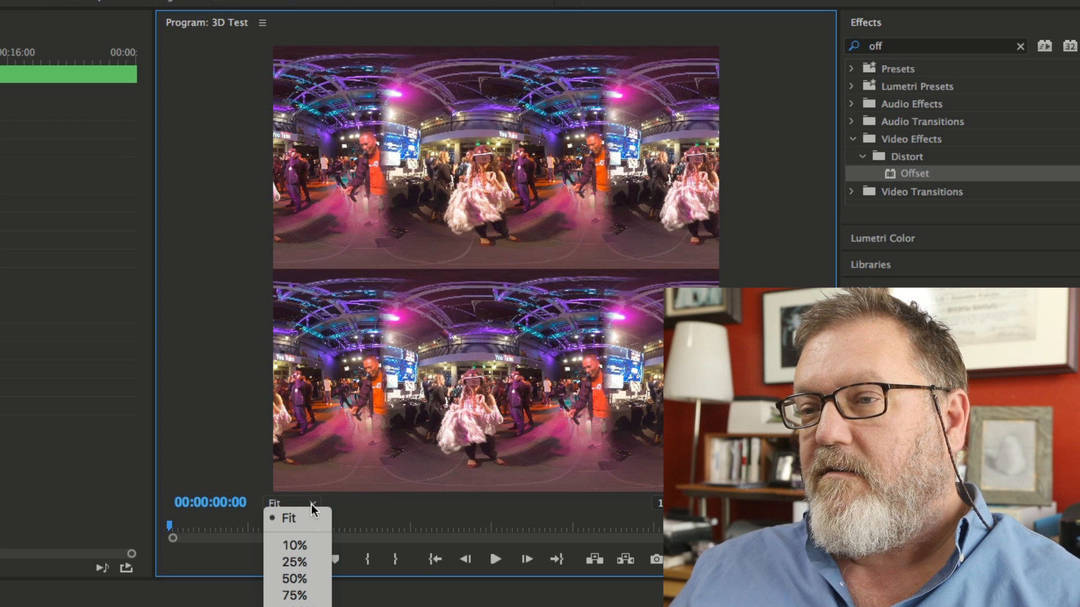
{"action": "left_click", "coordinate": [306, 583]}
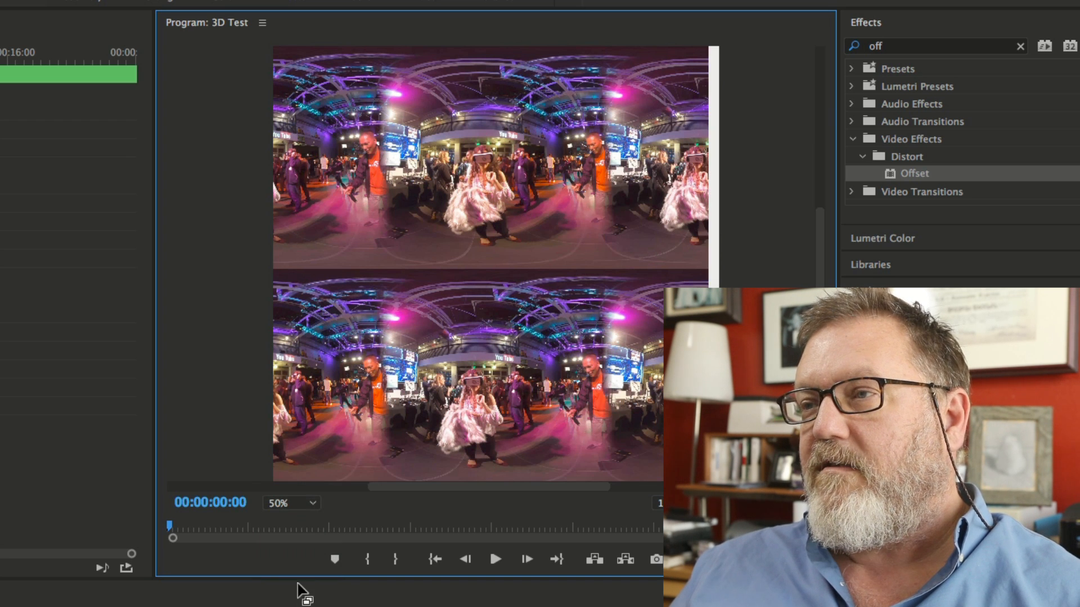
{"action": "left_click_drag", "start_coordinate": [818, 251], "coordinate": [812, 168]}
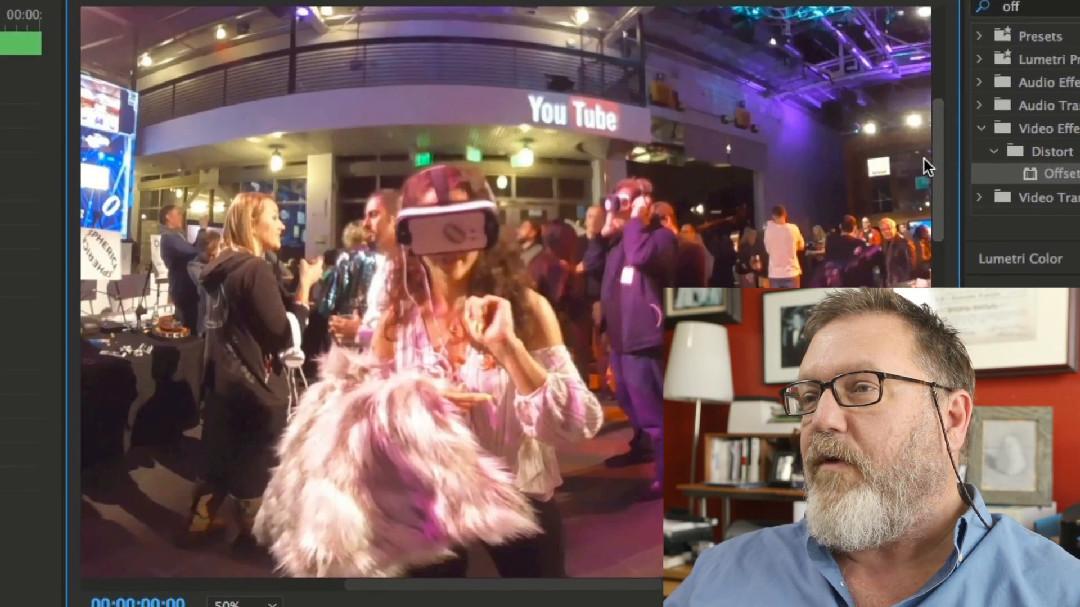
{"action": "left_click_drag", "start_coordinate": [924, 159], "coordinate": [922, 169]}
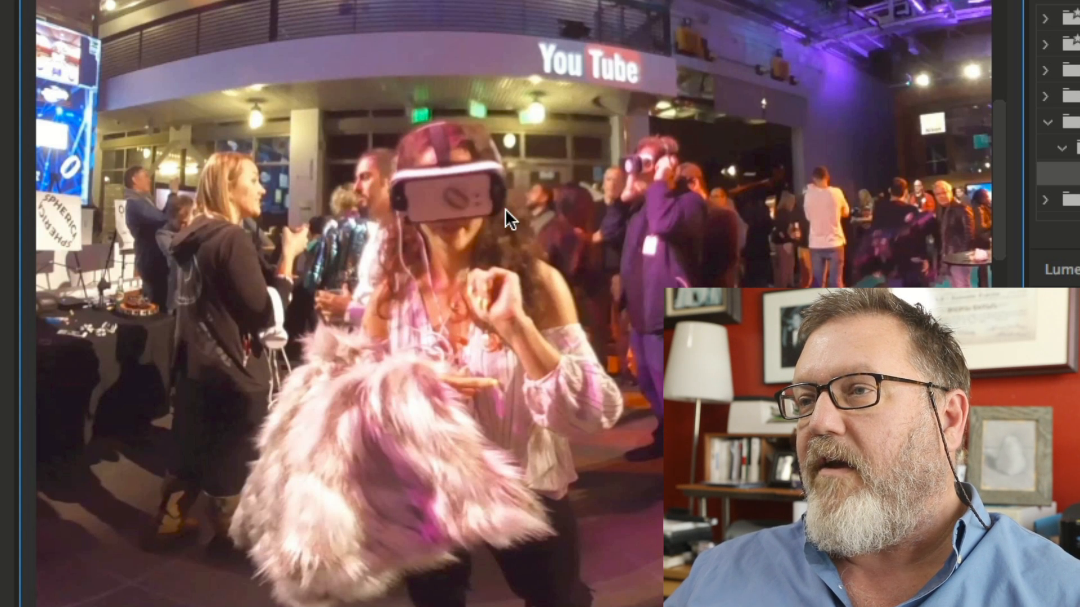
{"action": "left_click_drag", "start_coordinate": [999, 237], "coordinate": [997, 274]}
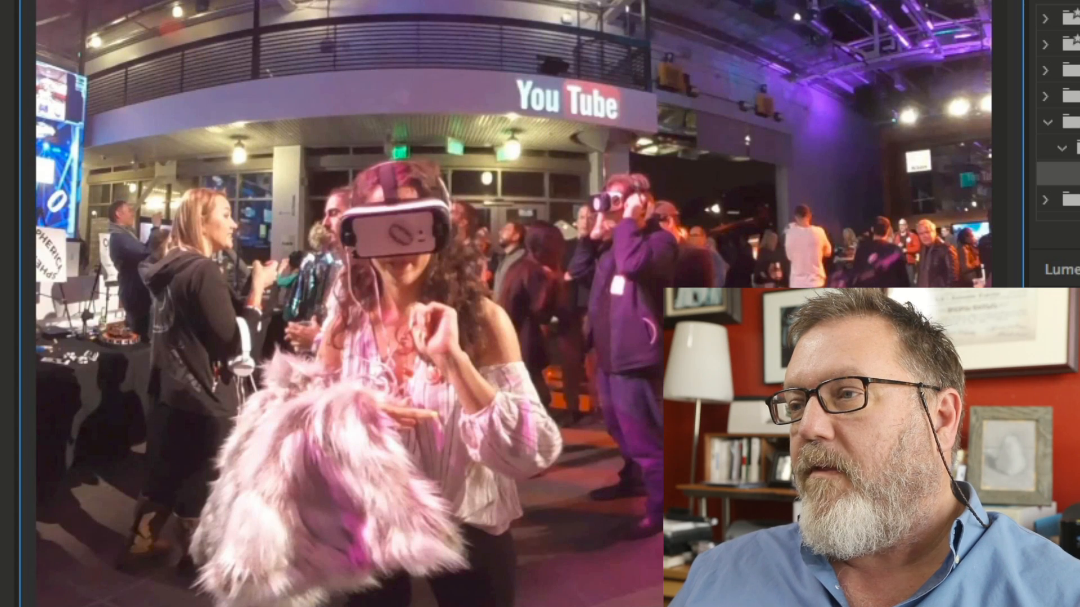
{"action": "scroll", "coordinate": [979, 225], "scroll_direction": "up", "scroll_amount": 10}
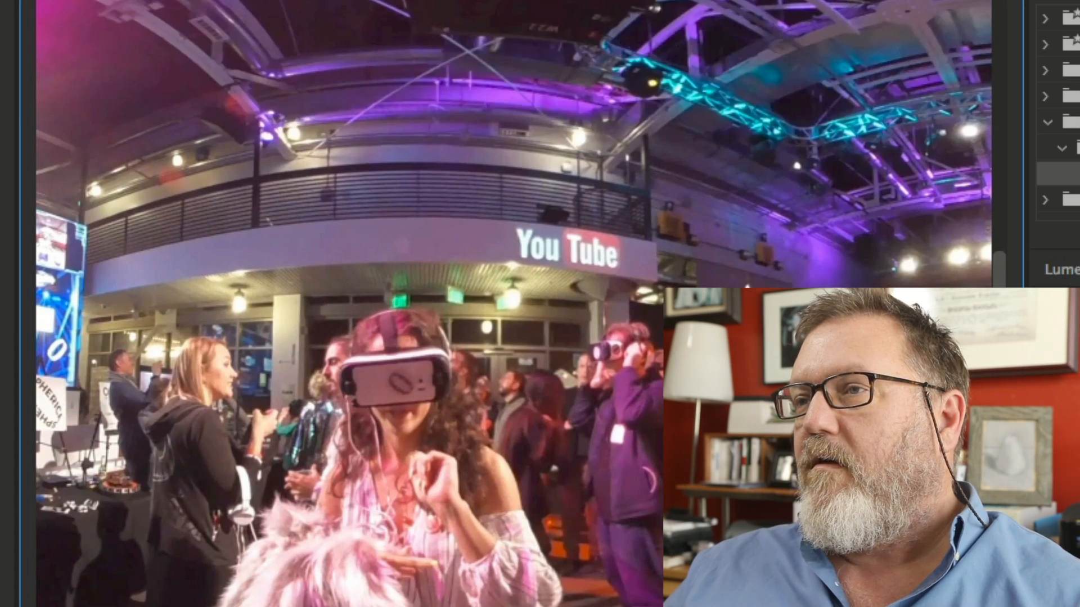
{"action": "scroll", "coordinate": [976, 205], "scroll_direction": "up", "scroll_amount": 12}
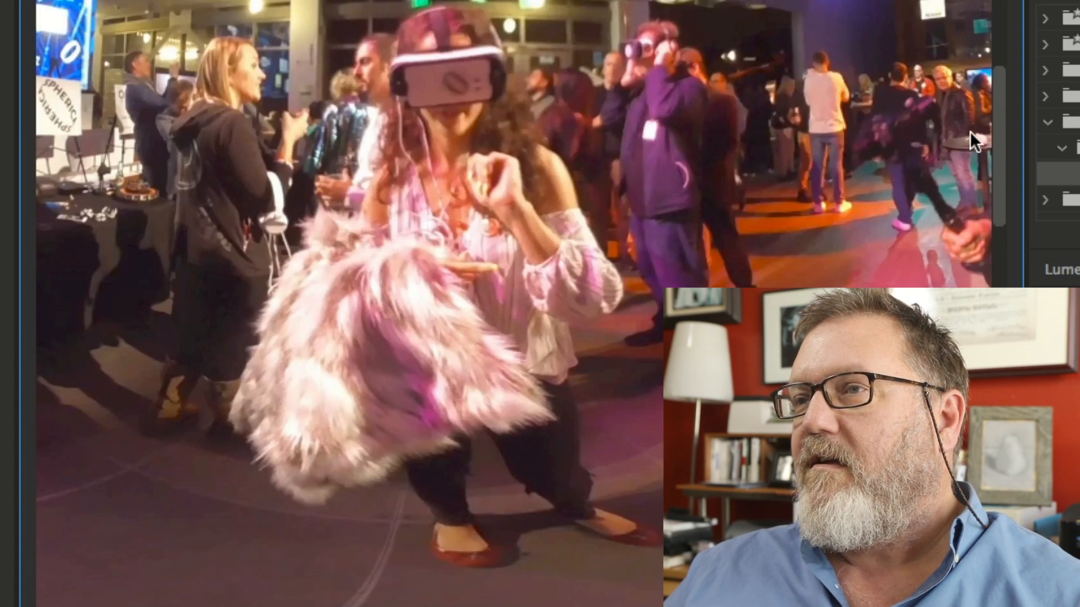
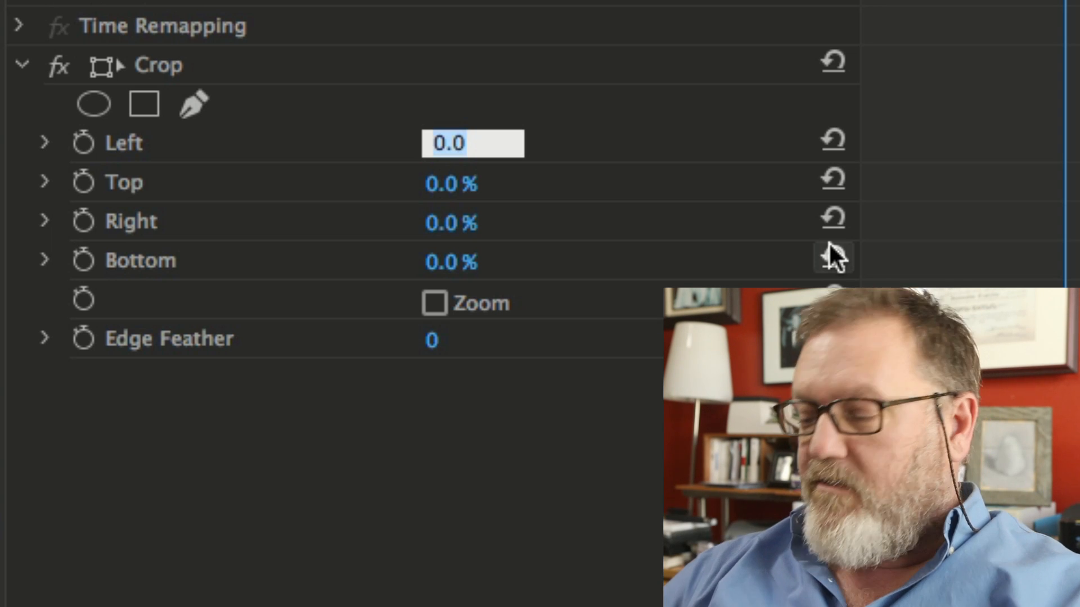
Set the Crop effect's Left and Right values to 25% on the 012 clip on V2.
{"action": "type", "text": "25"}
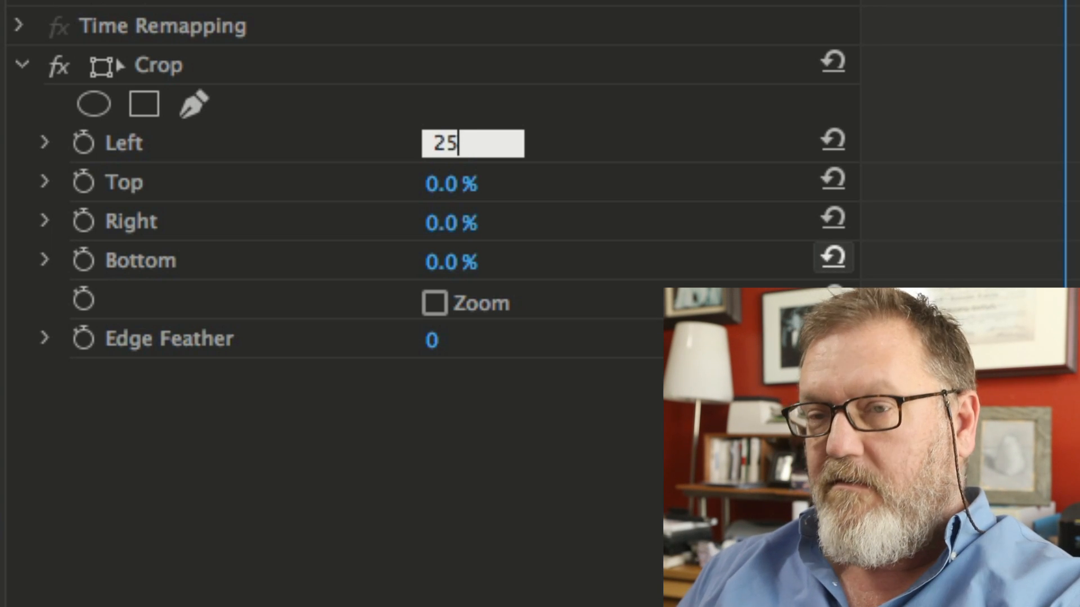
{"action": "key", "text": "Tab"}
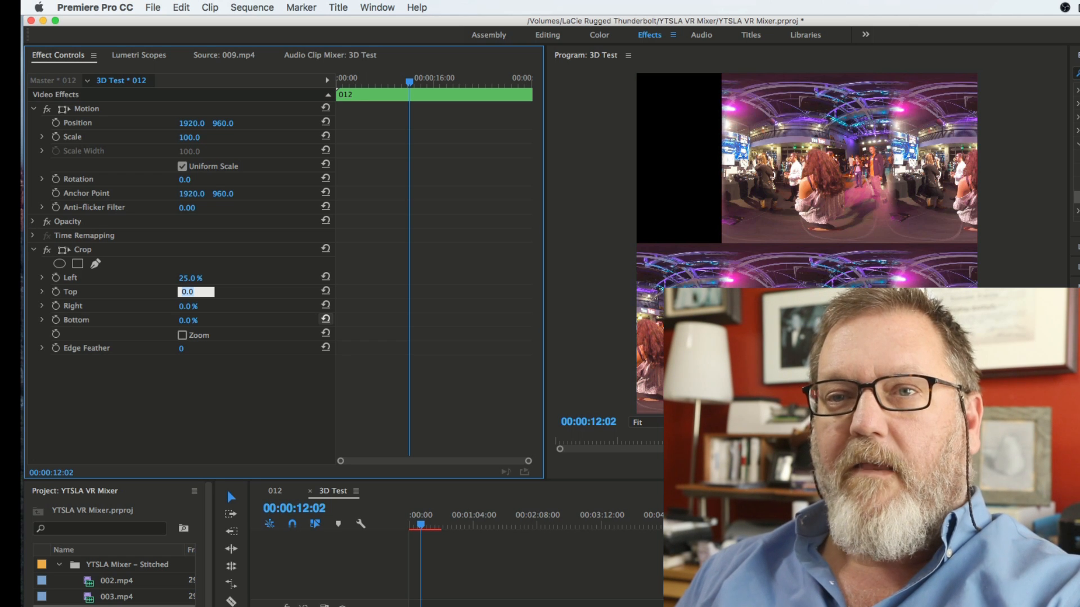
{"action": "key", "text": "Tab"}
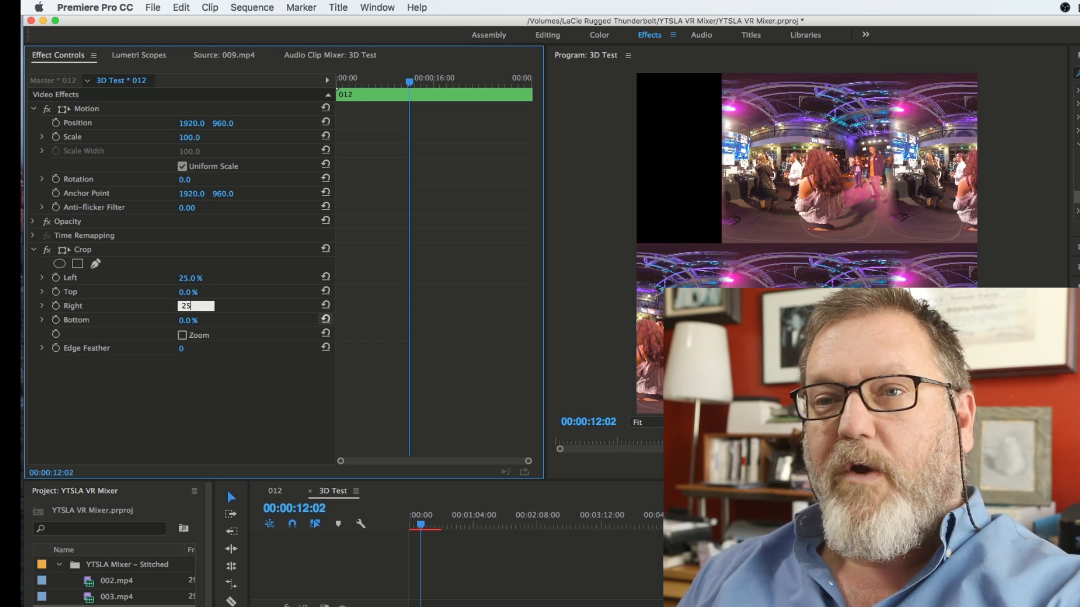
{"action": "key", "text": "Tab"}
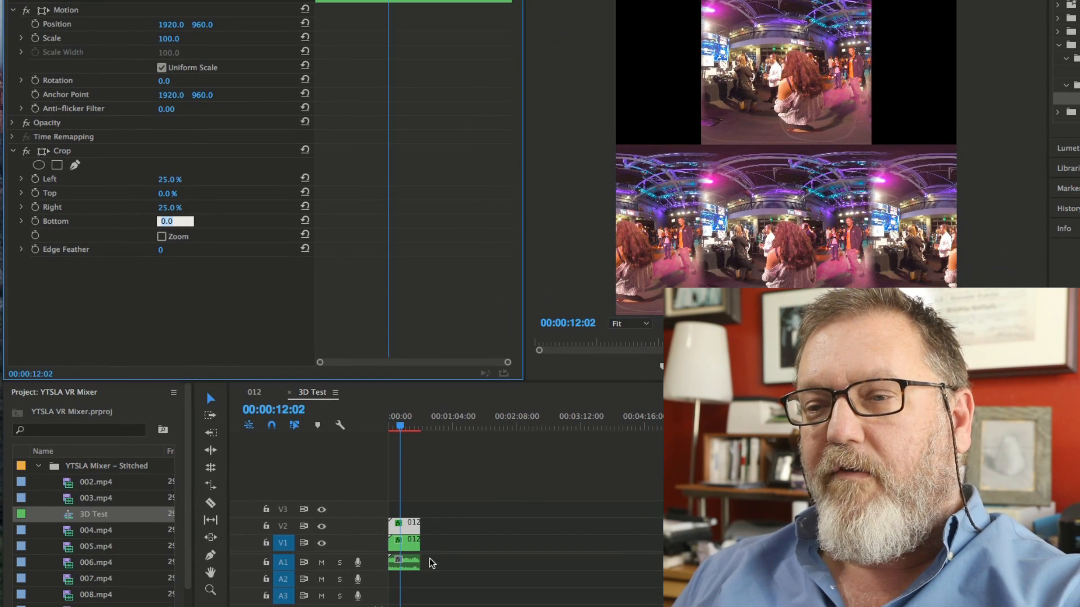
Crop the 012 clip on V1 by 25% on both the left and right sides.
{"action": "left_click", "coordinate": [406, 545]}
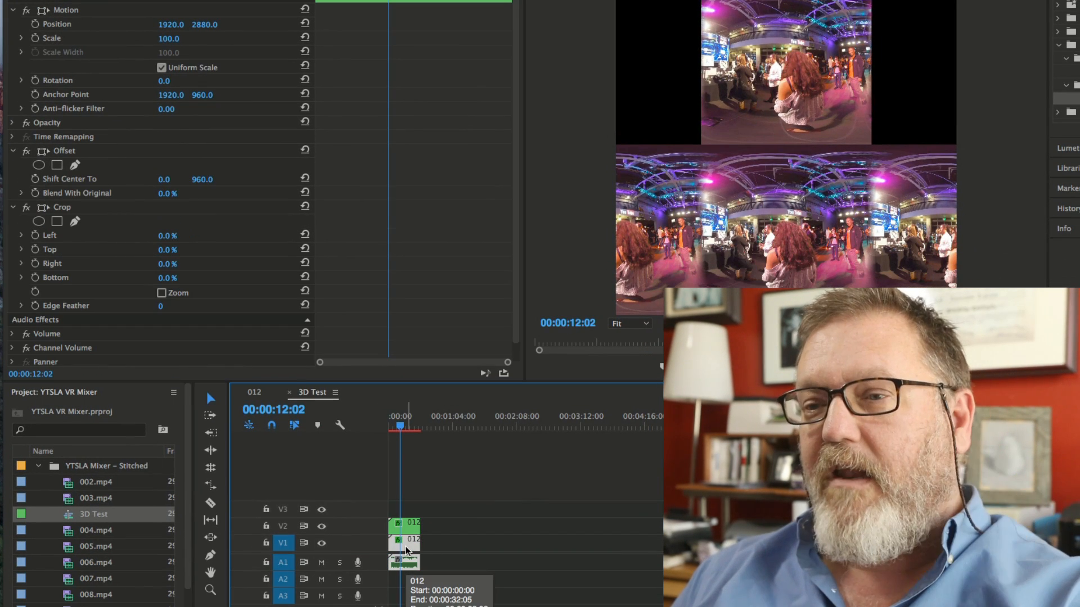
{"action": "left_click", "coordinate": [161, 275]}
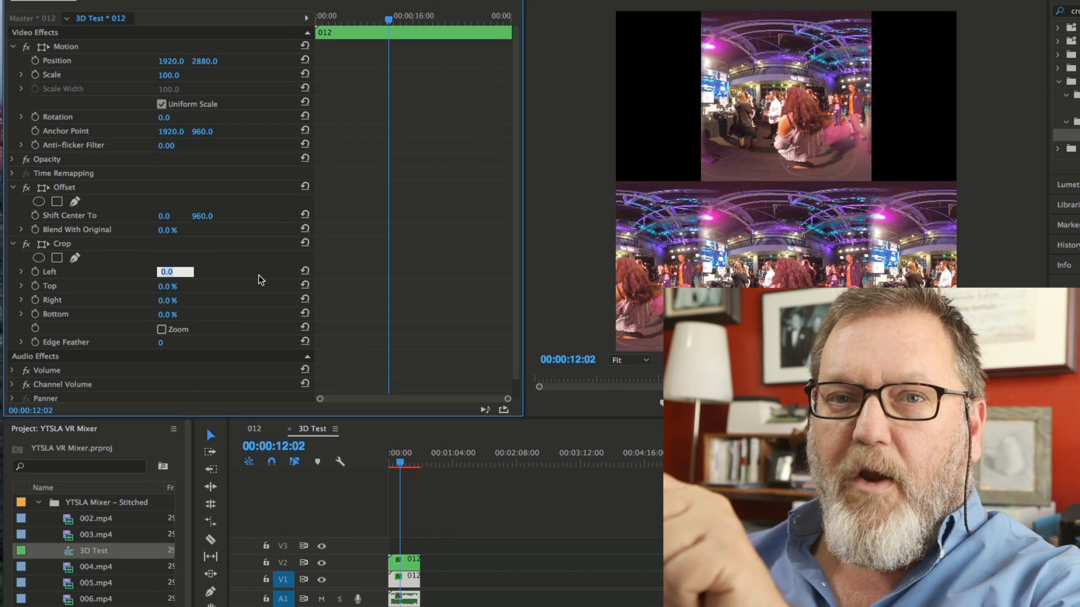
{"action": "type", "text": "25"}
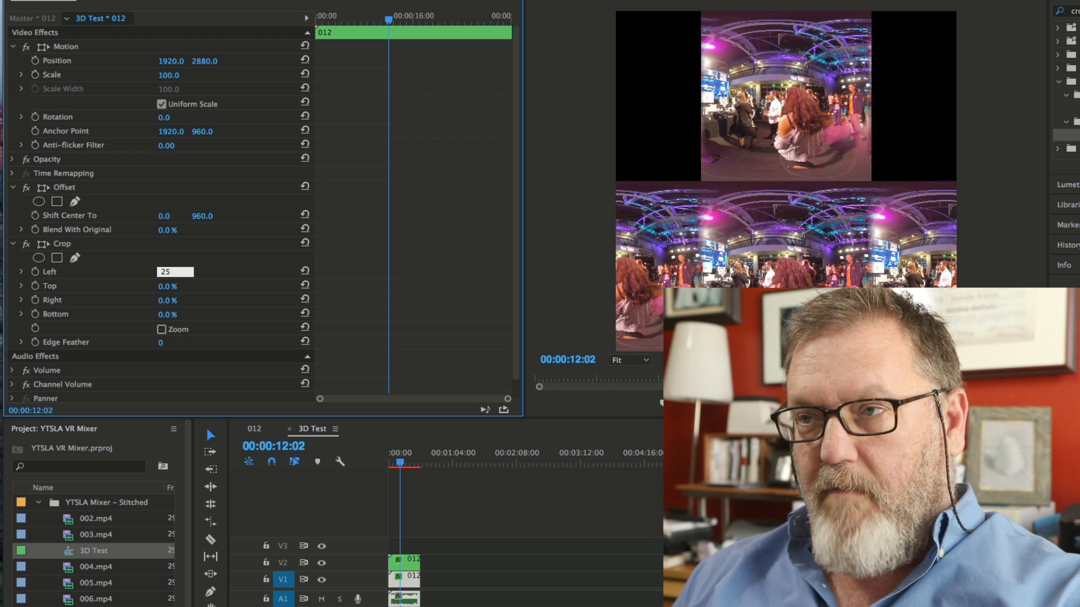
{"action": "key", "text": "Tab"}
{"action": "key", "text": "Tab"}
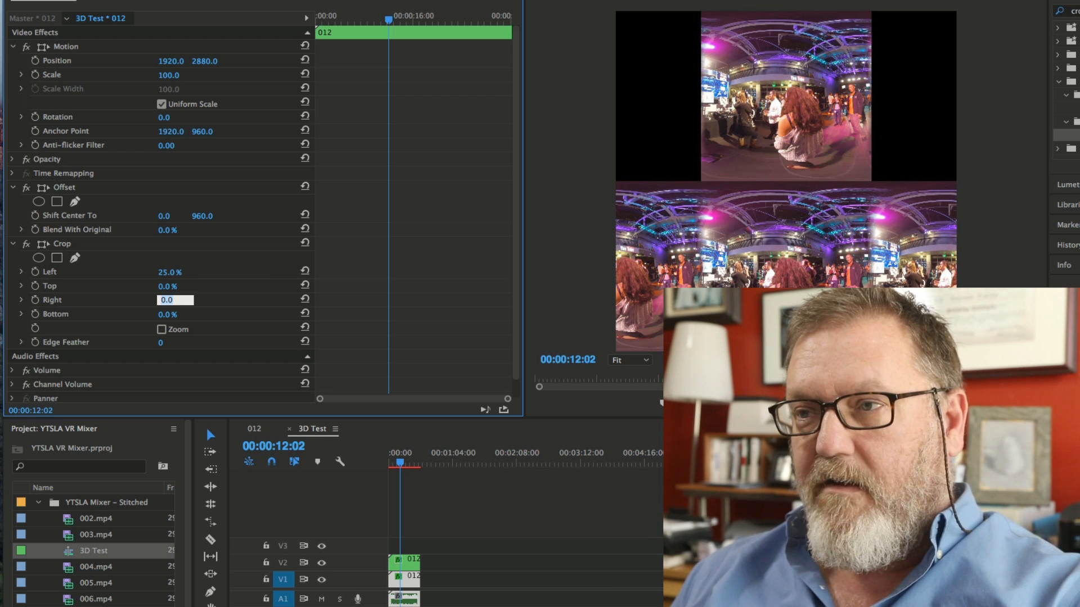
{"action": "type", "text": "25"}
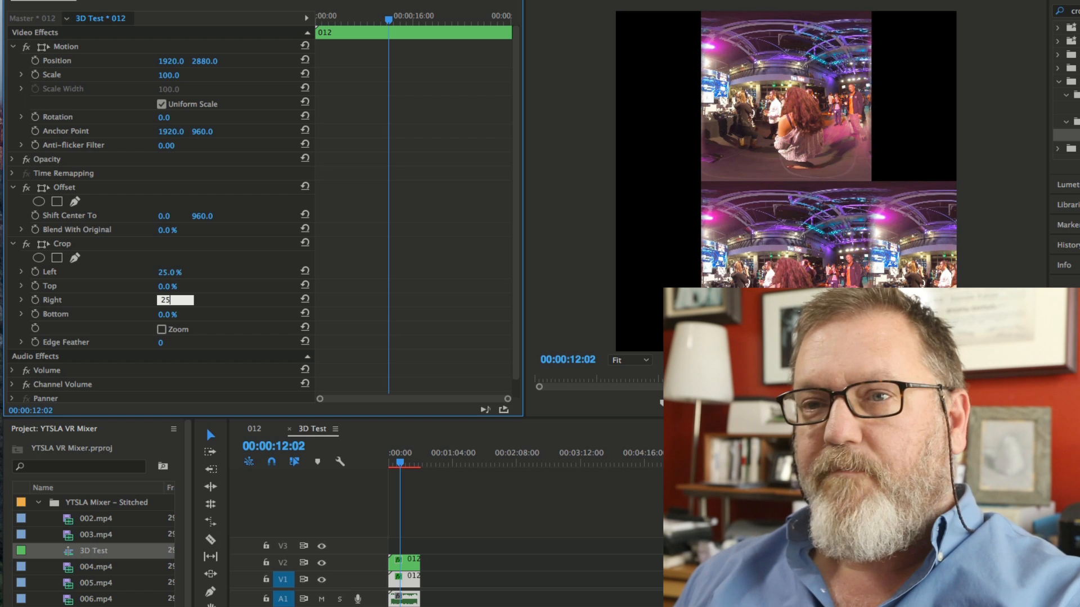
{"action": "key", "text": "Tab"}
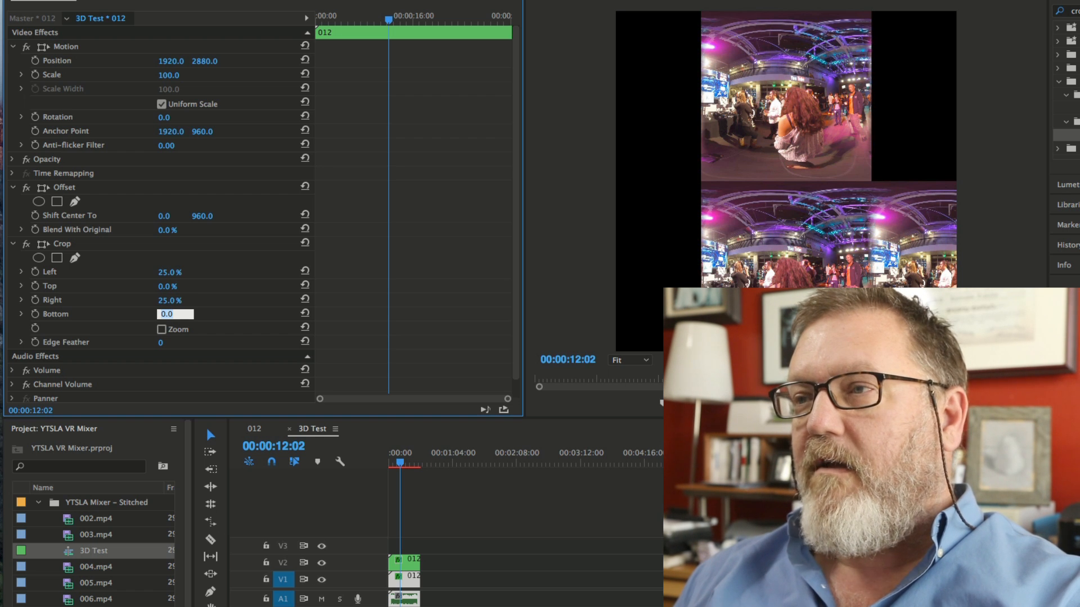
{"action": "key", "text": "Return"}
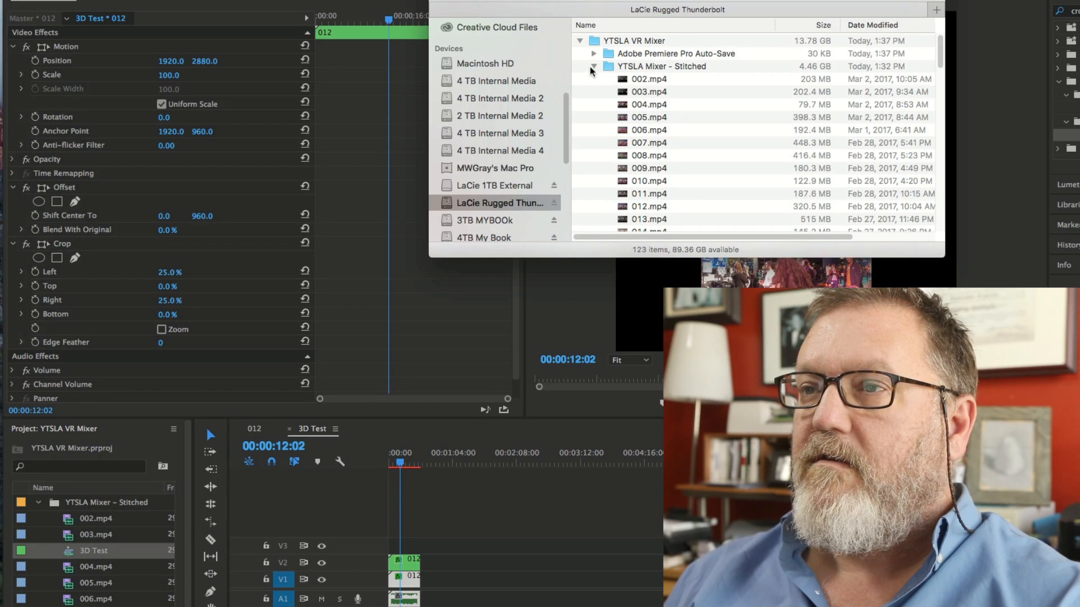
Preview Rocket Test copy.png in the YTSLA VR Mixer folder and place it on V3 at the start of the 3D Test sequence.
{"action": "left_click", "coordinate": [593, 66]}
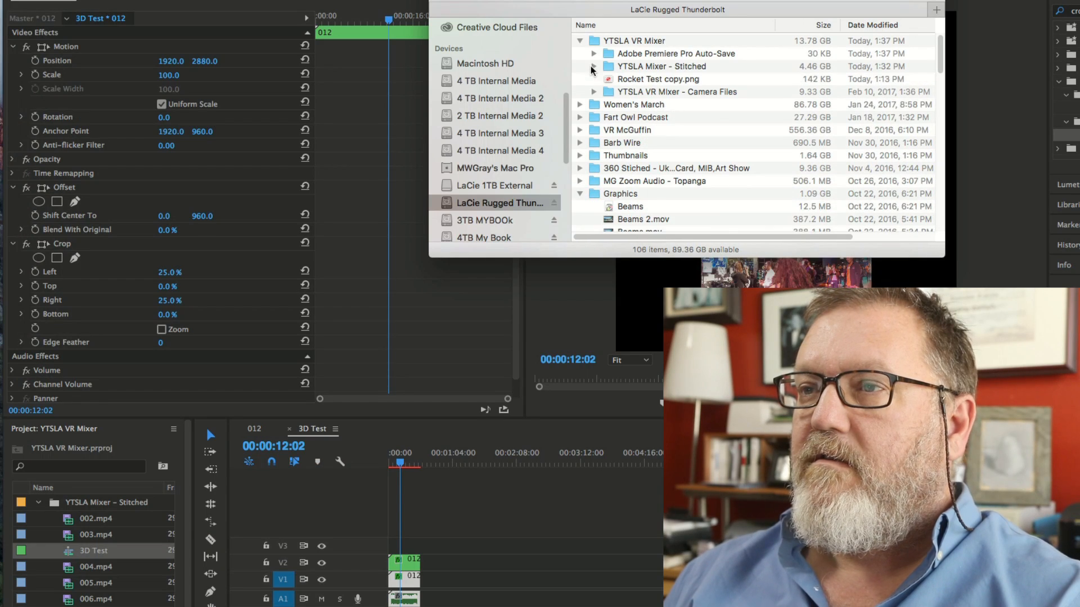
{"action": "left_click", "coordinate": [611, 82]}
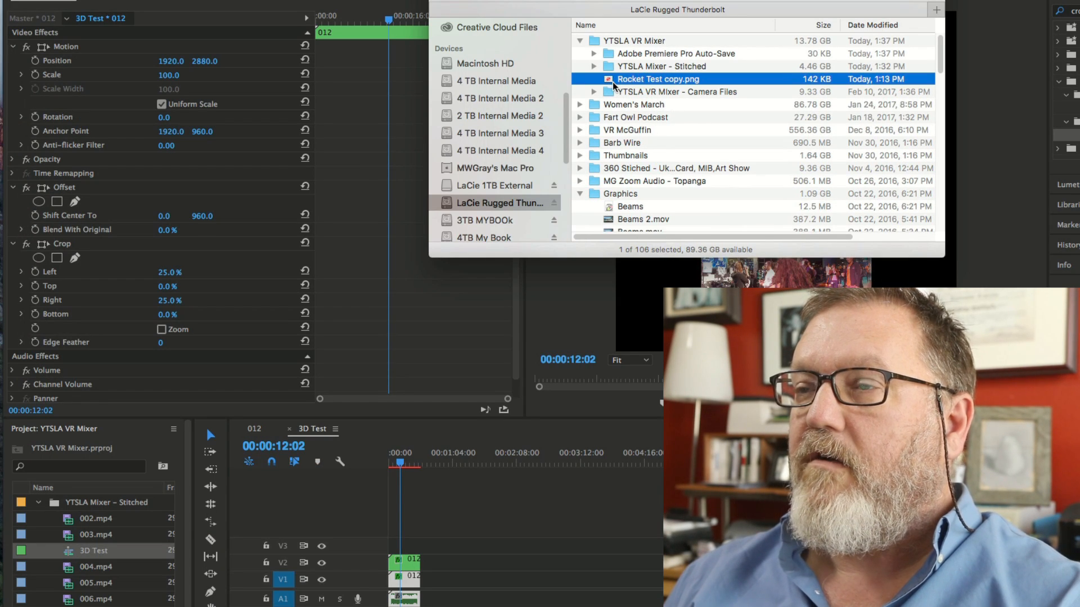
{"action": "key", "text": "space"}
{"action": "key", "text": "space"}
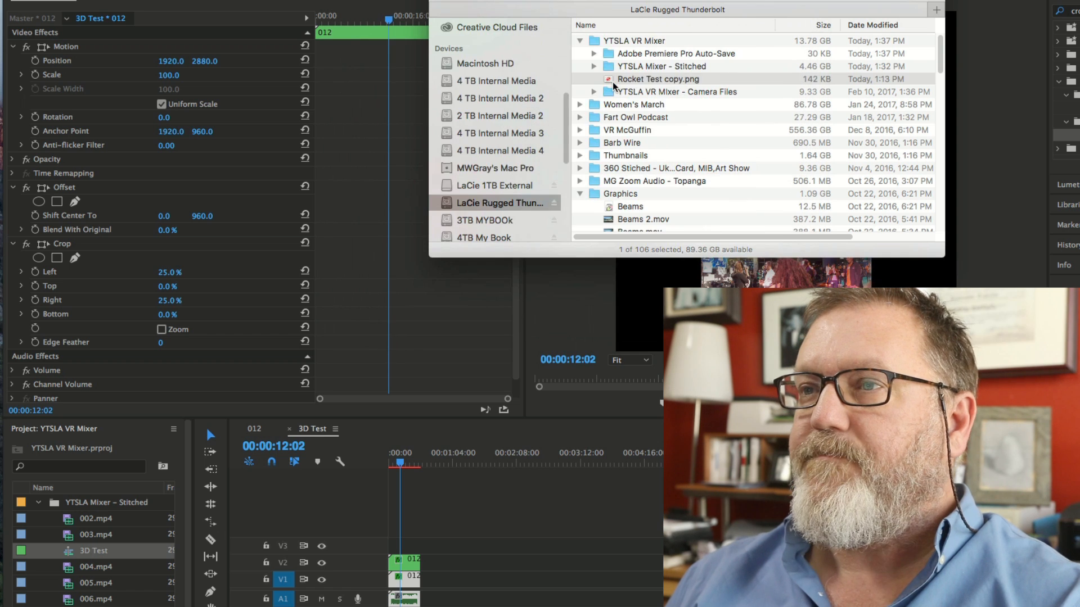
{"action": "left_click_drag", "start_coordinate": [607, 81], "coordinate": [392, 545]}
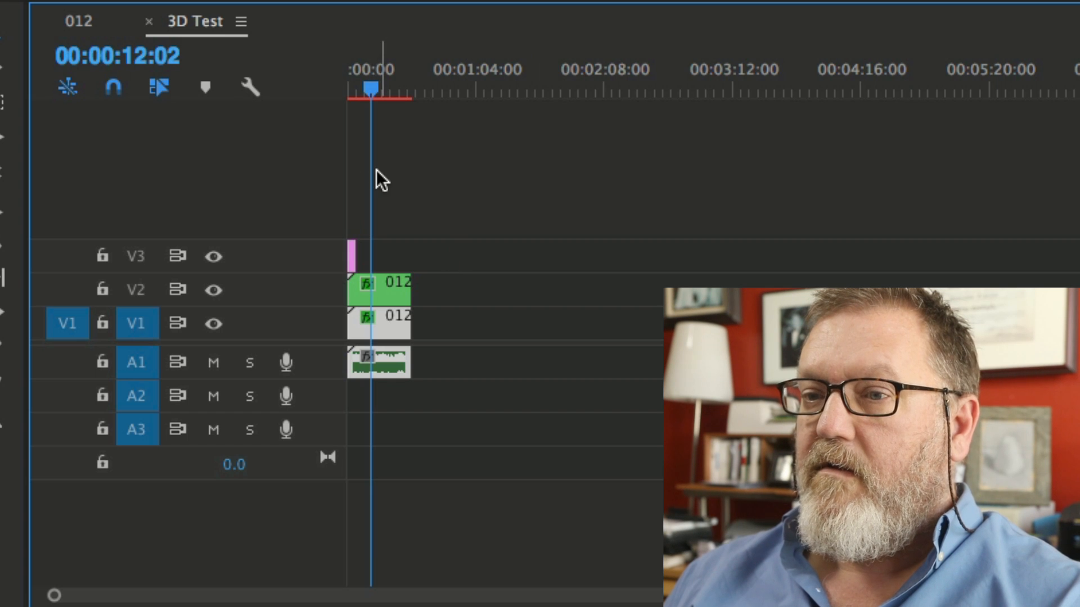
Extend the Rocket Test copy.png clip on V3 to the end of the 012 clips, for a duration of 00:00:32:06.
{"action": "key", "text": "z"}
{"action": "left_click_drag", "start_coordinate": [419, 236], "coordinate": [335, 231]}
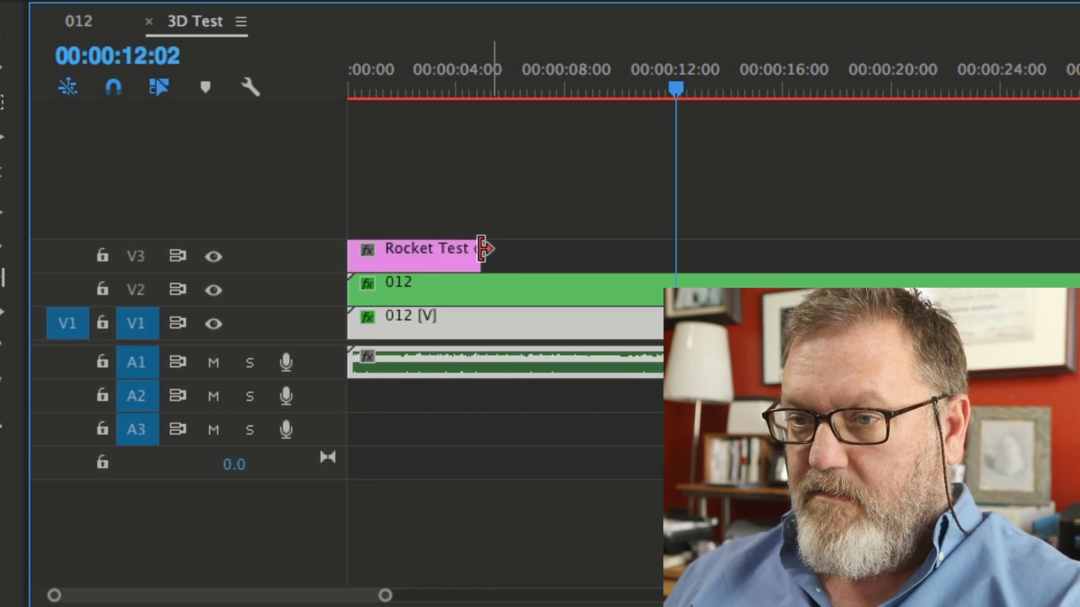
{"action": "left_click_drag", "start_coordinate": [483, 248], "coordinate": [1079, 250]}
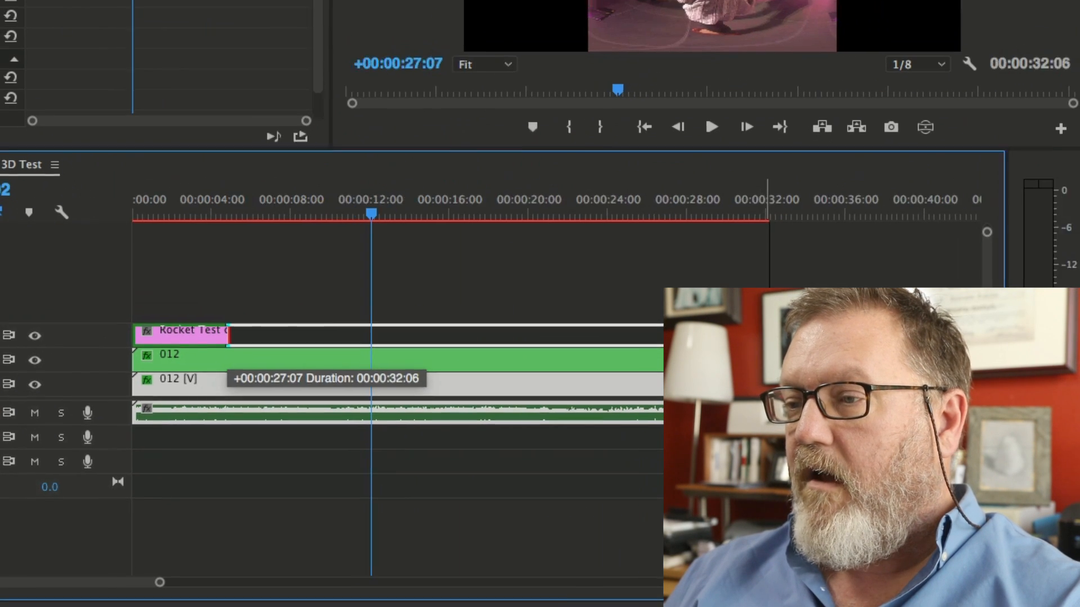
{"action": "left_click_drag", "start_coordinate": [768, 335], "coordinate": [768, 335]}
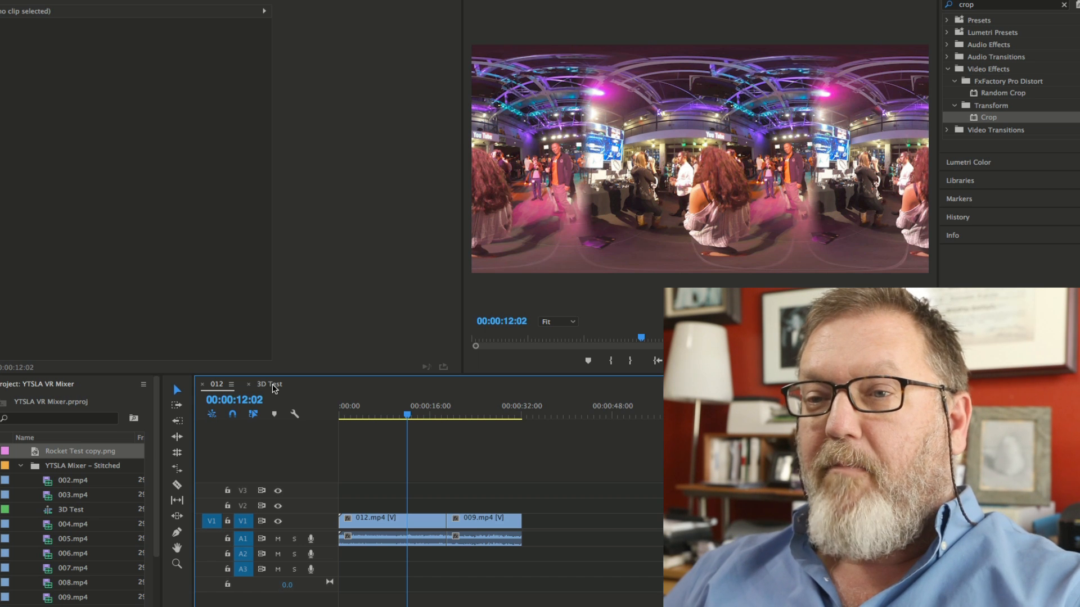
In the 3D Test sequence, duplicate the Rocket Test copy.png clip from V3 onto V4 directly above the original.
{"action": "left_click", "coordinate": [270, 385]}
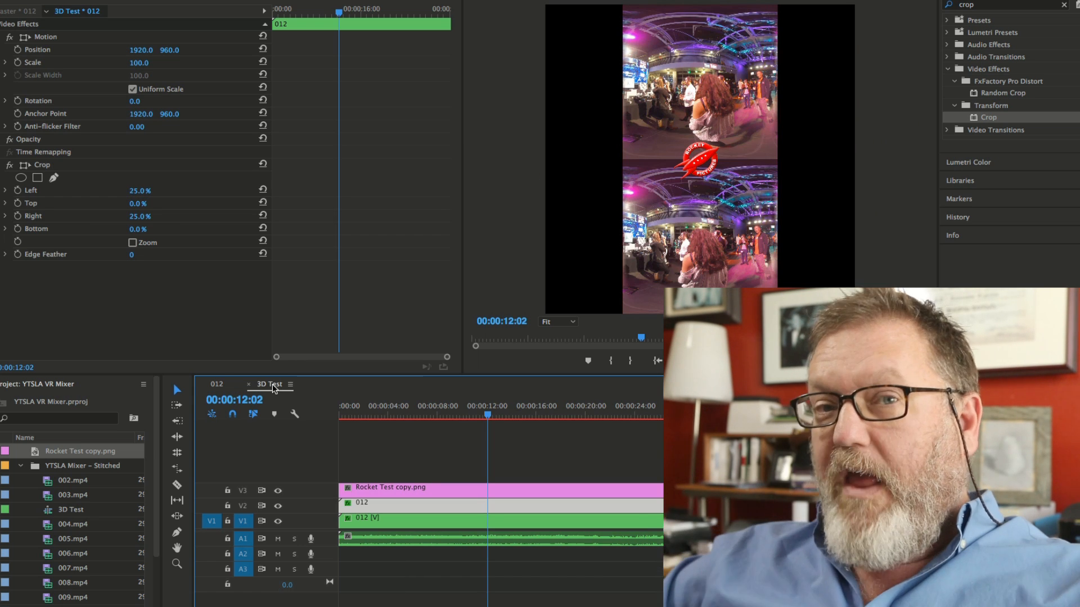
{"action": "left_click", "coordinate": [453, 493]}
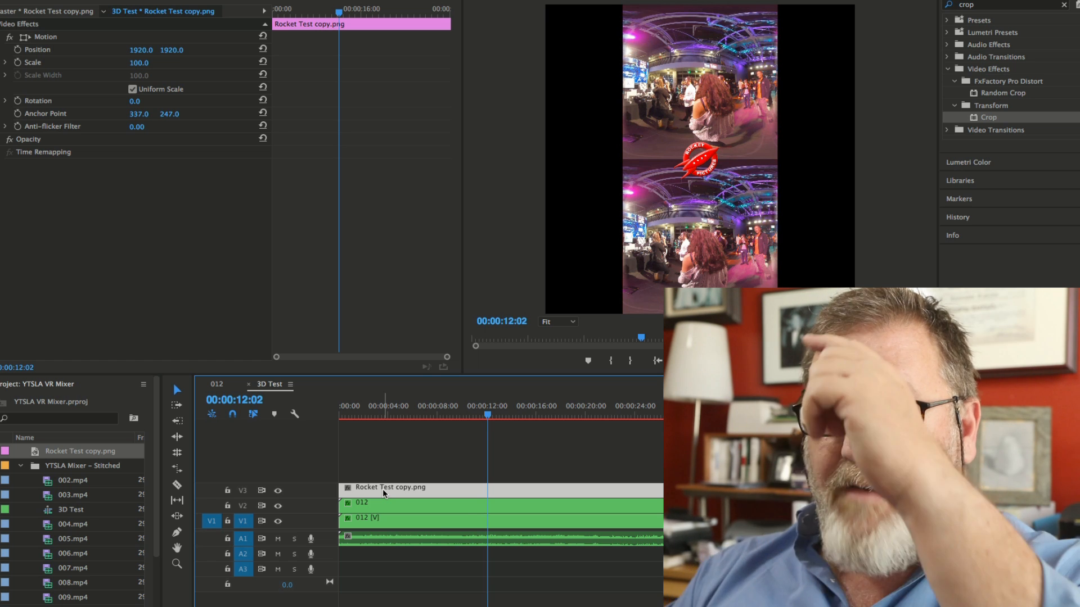
{"action": "left_click_drag", "start_coordinate": [383, 493], "coordinate": [385, 470]}
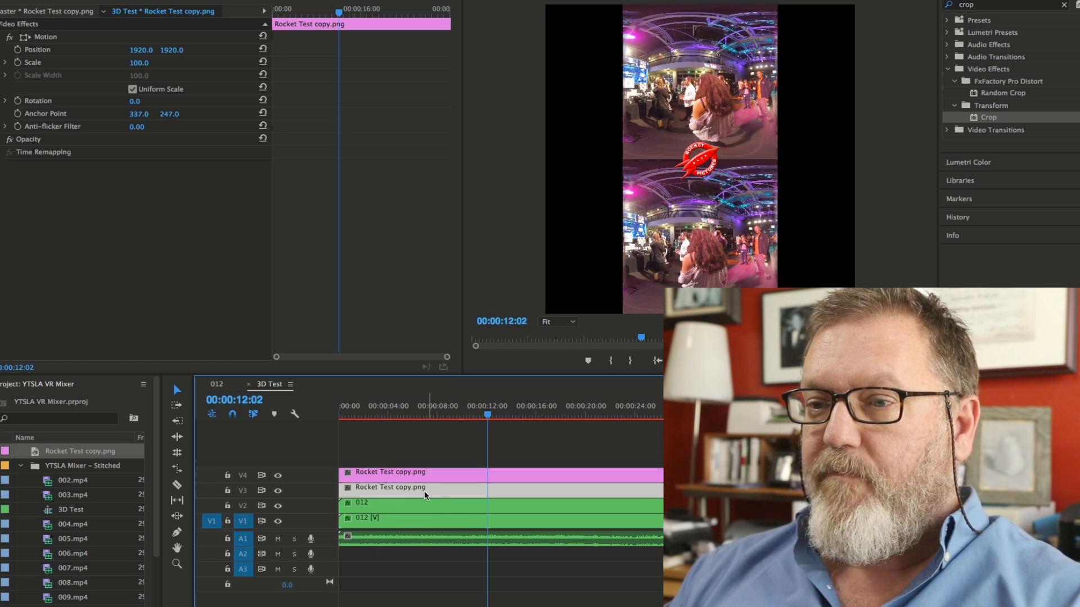
Set the vertical position of the Rocket Test copy.png clip on V4 to 960.
{"action": "left_click", "coordinate": [415, 476]}
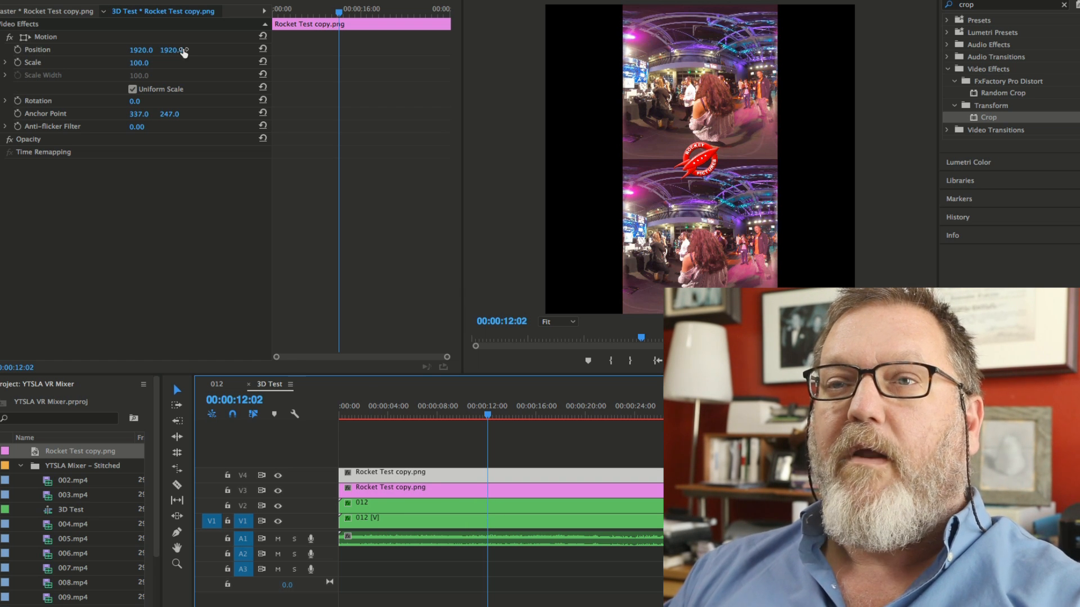
{"action": "left_click", "coordinate": [173, 49]}
{"action": "type", "text": "9"}
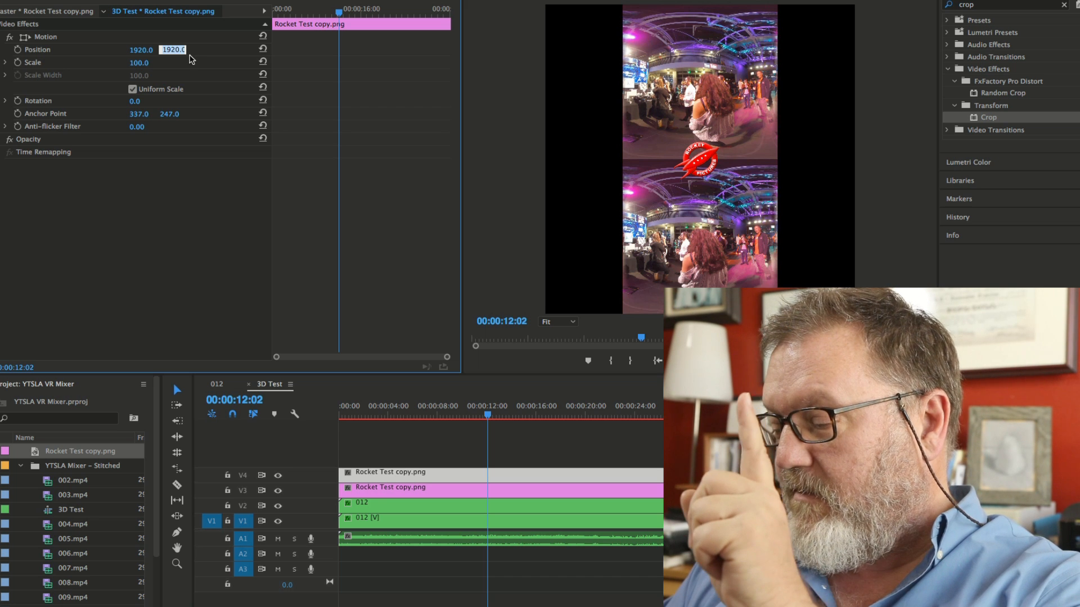
{"action": "type", "text": "60"}
{"action": "key", "text": "Return"}
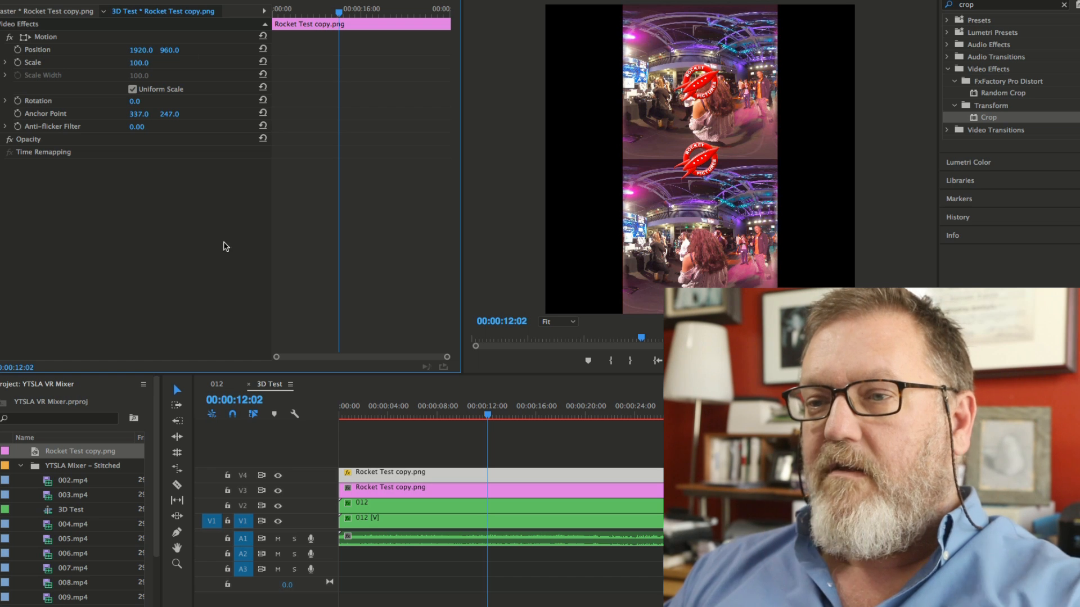
Set the vertical position of the Rocket Test copy.png clip on V3 to 2880.
{"action": "left_click", "coordinate": [413, 493]}
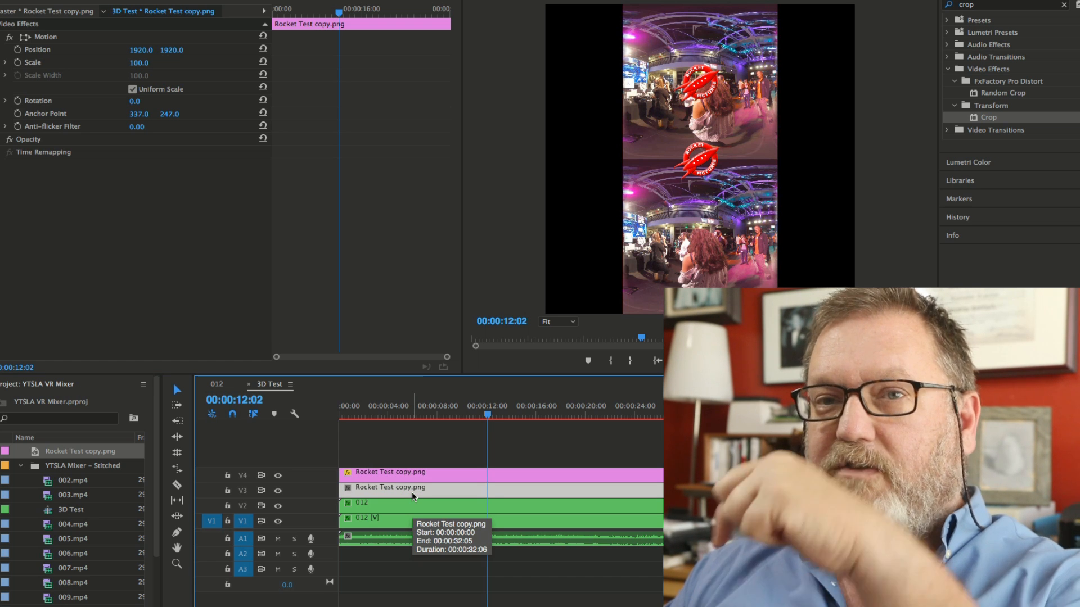
{"action": "left_click", "coordinate": [173, 50]}
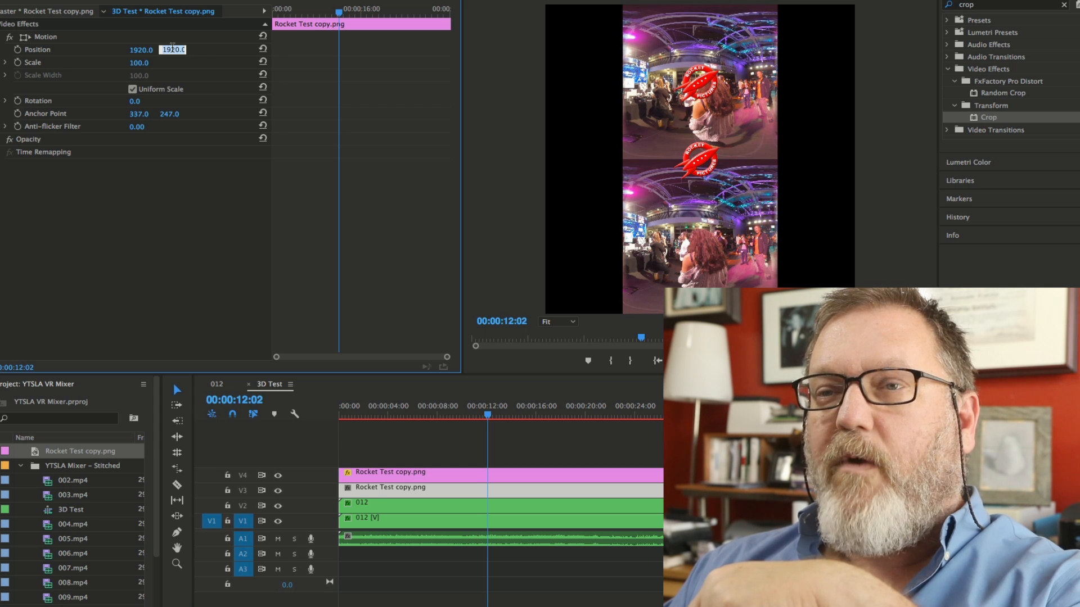
{"action": "type", "text": "2"}
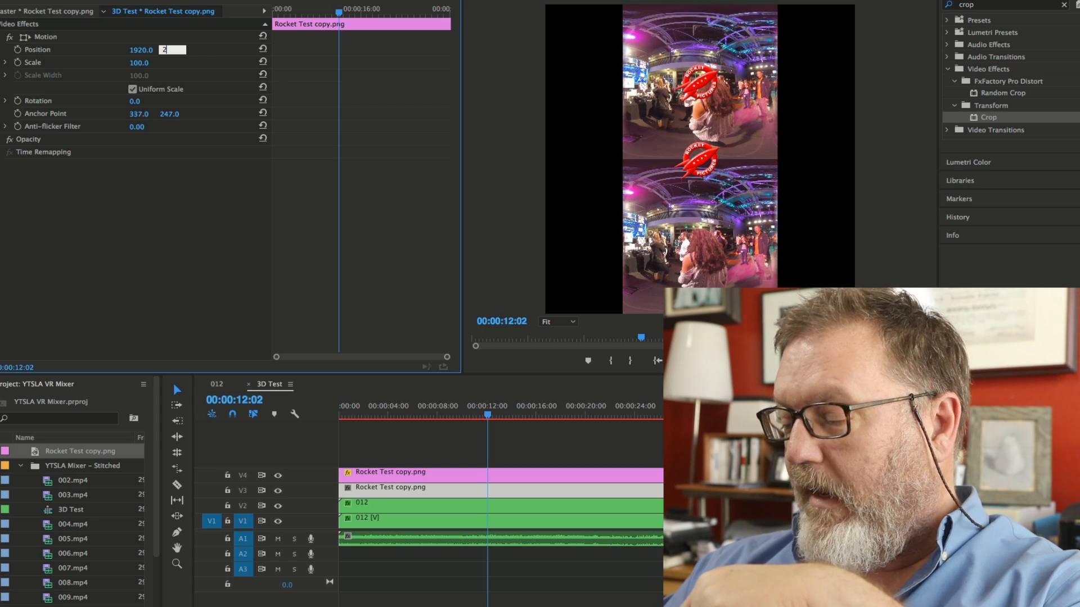
{"action": "type", "text": "880"}
{"action": "key", "text": "Return"}
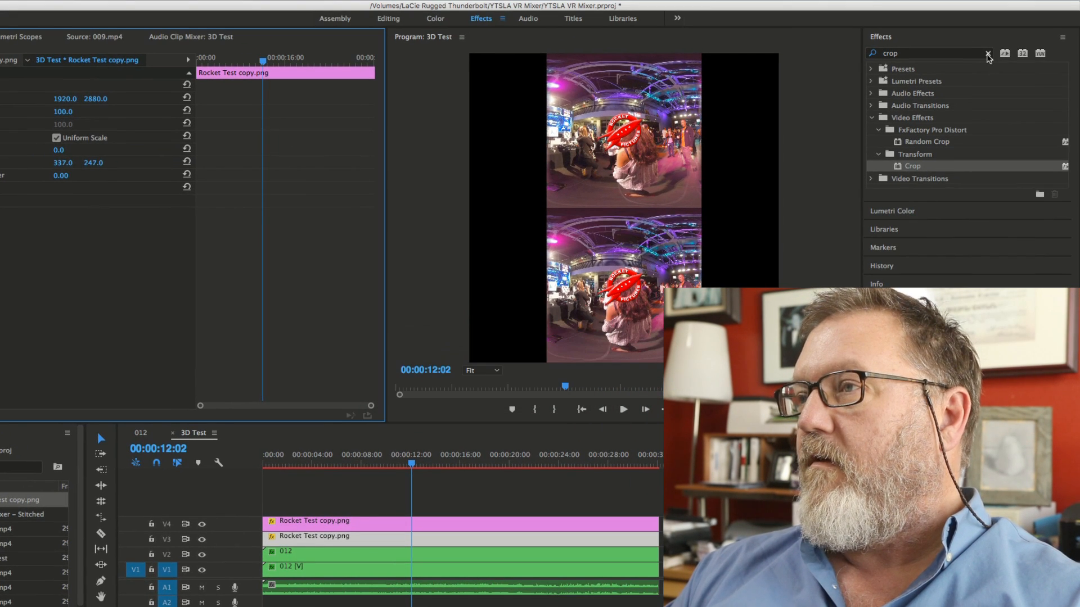
Find the Offset video effect and apply it to the Rocket Test copy.png clips on V3 and V4.
{"action": "left_click", "coordinate": [989, 55]}
{"action": "left_click", "coordinate": [947, 53]}
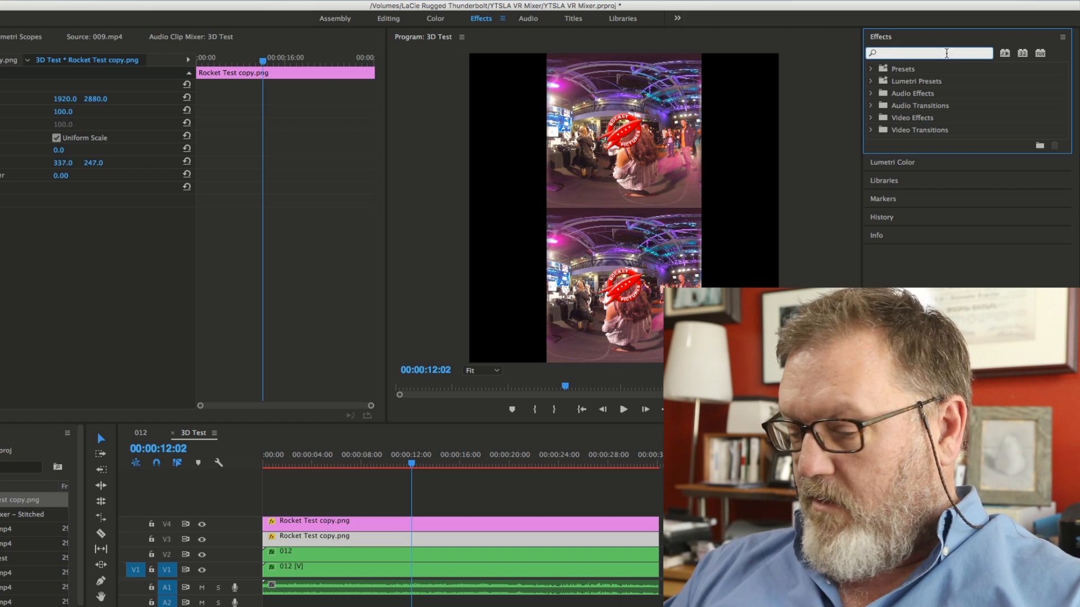
{"action": "type", "text": "off"}
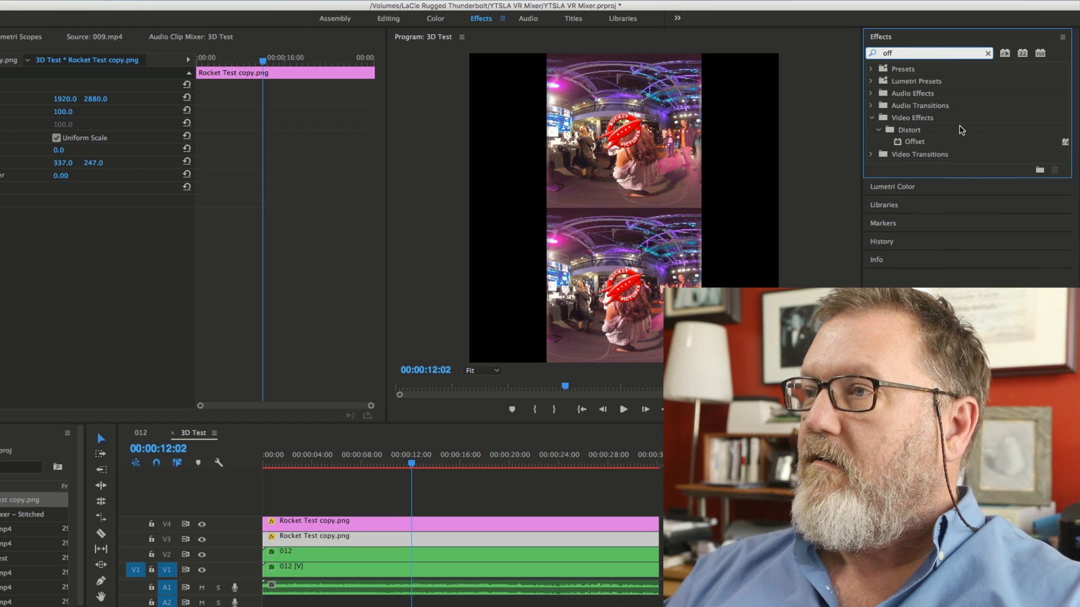
{"action": "left_click_drag", "start_coordinate": [922, 143], "coordinate": [437, 538]}
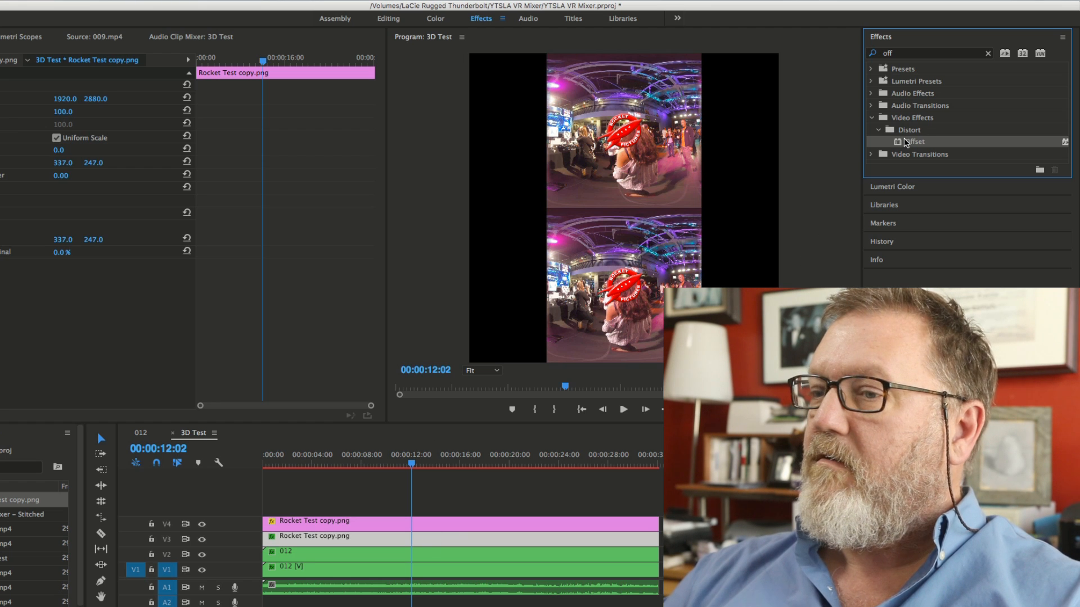
{"action": "left_click", "coordinate": [488, 524]}
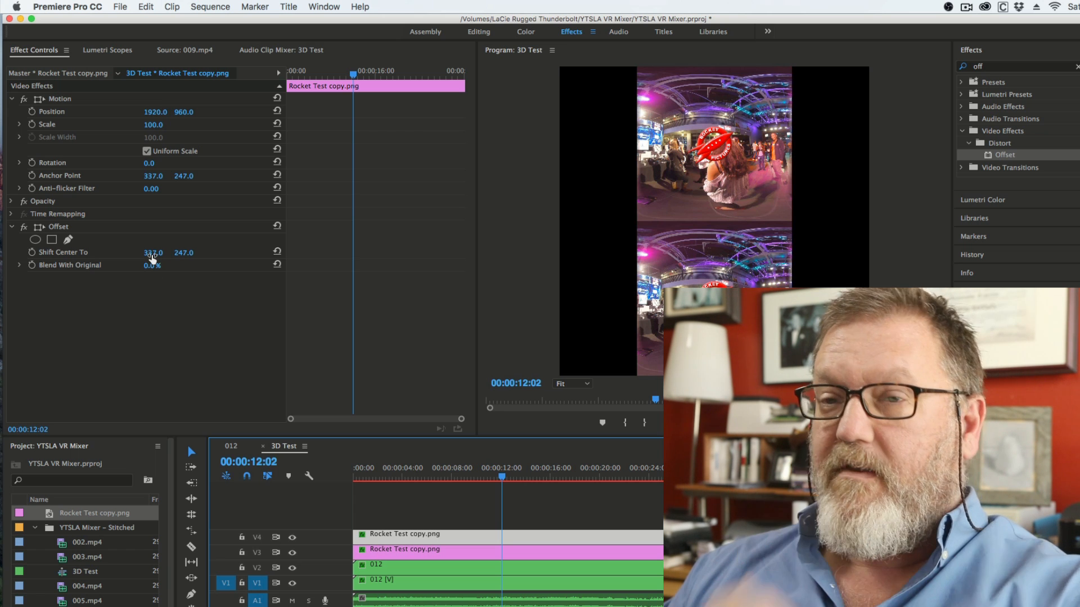
Set the Offset effect's horizontal Shift Center To value to 2257 on the V4 Rocket Test copy.png clip.
{"action": "left_click", "coordinate": [152, 254]}
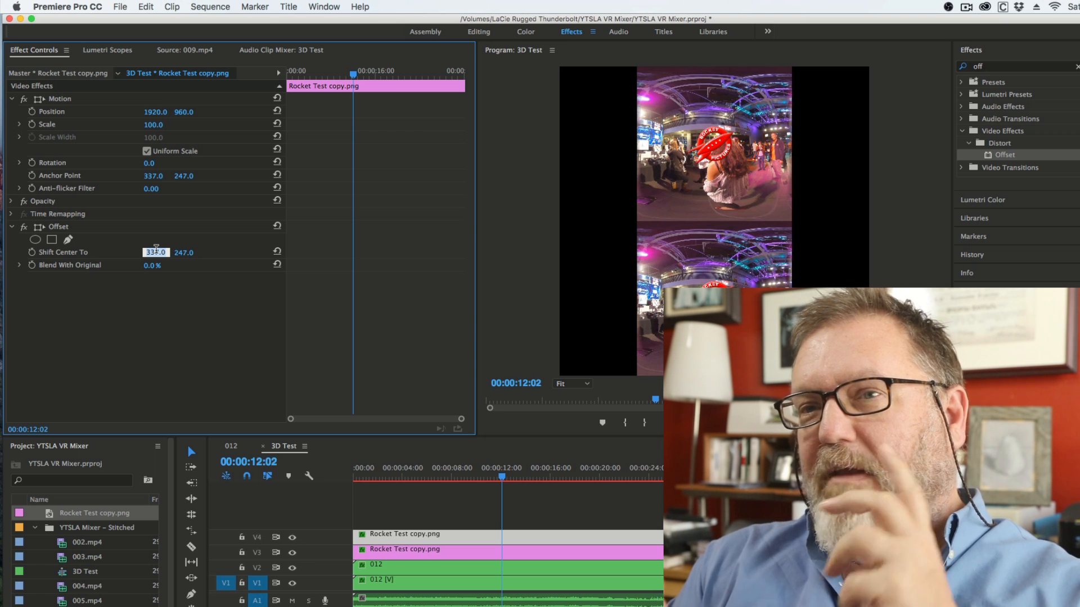
{"action": "left_click", "coordinate": [176, 264]}
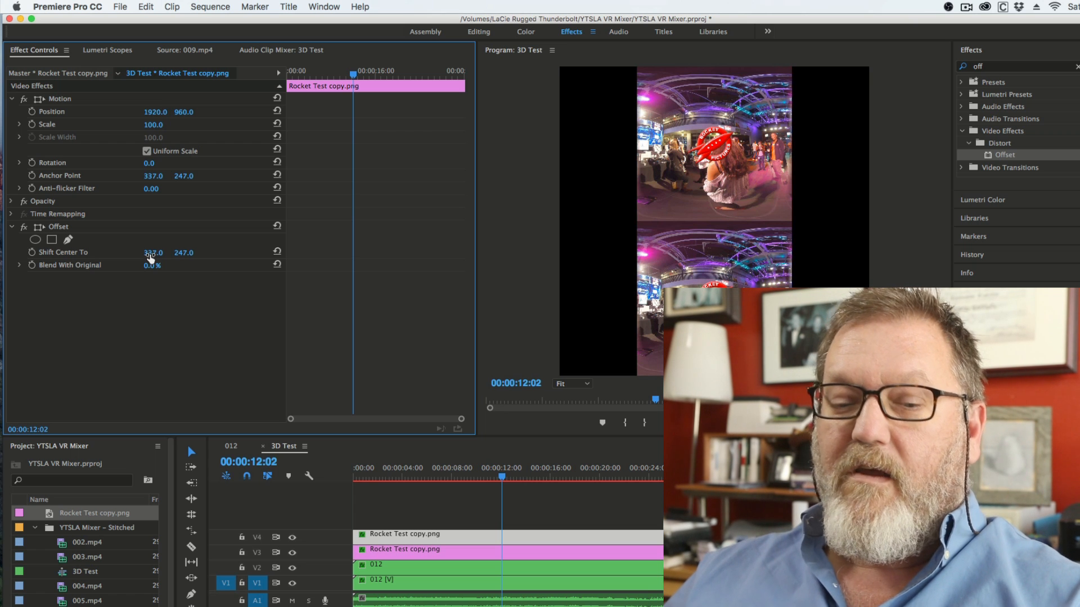
{"action": "left_click", "coordinate": [152, 253]}
{"action": "type", "text": "2257"}
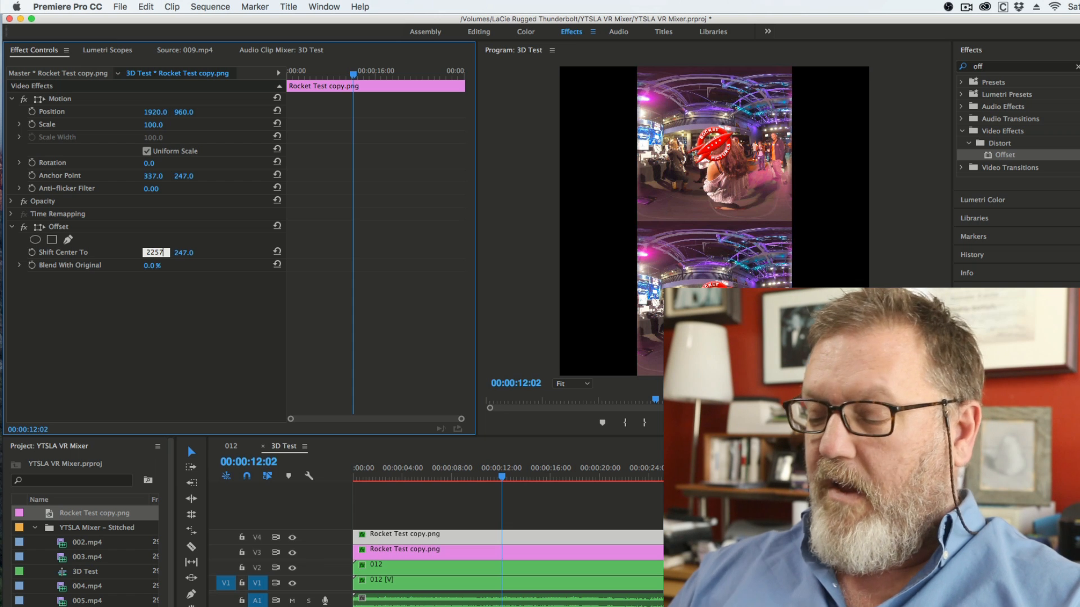
{"action": "key", "text": "Return"}
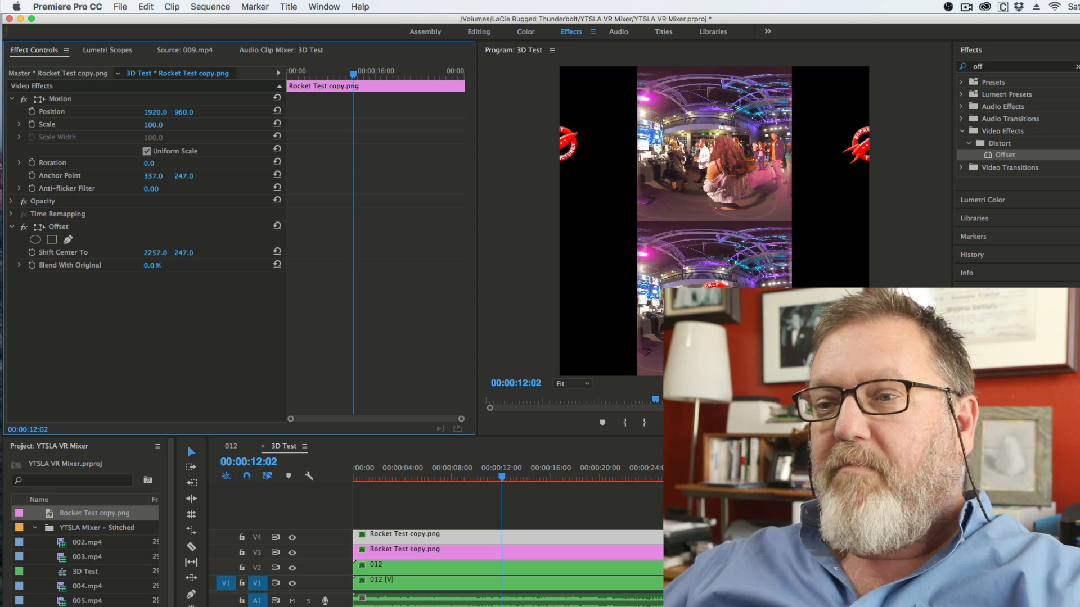
Set the Offset effect's horizontal Shift Center To value to 2257 on the V3 Rocket Test copy.png clip.
{"action": "left_click", "coordinate": [457, 556]}
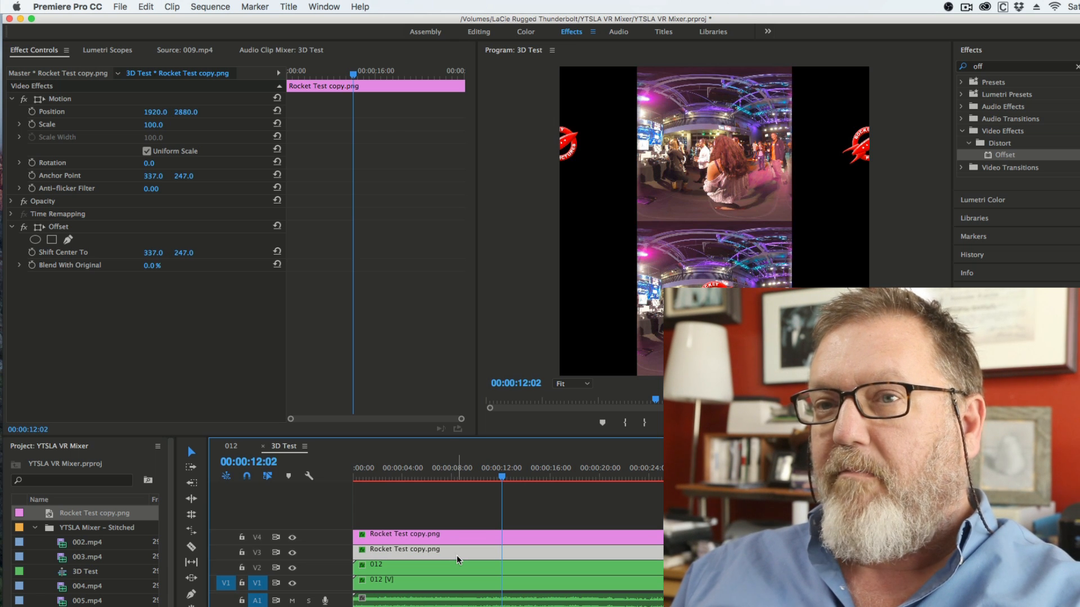
{"action": "left_click", "coordinate": [154, 253]}
{"action": "type", "text": "2257"}
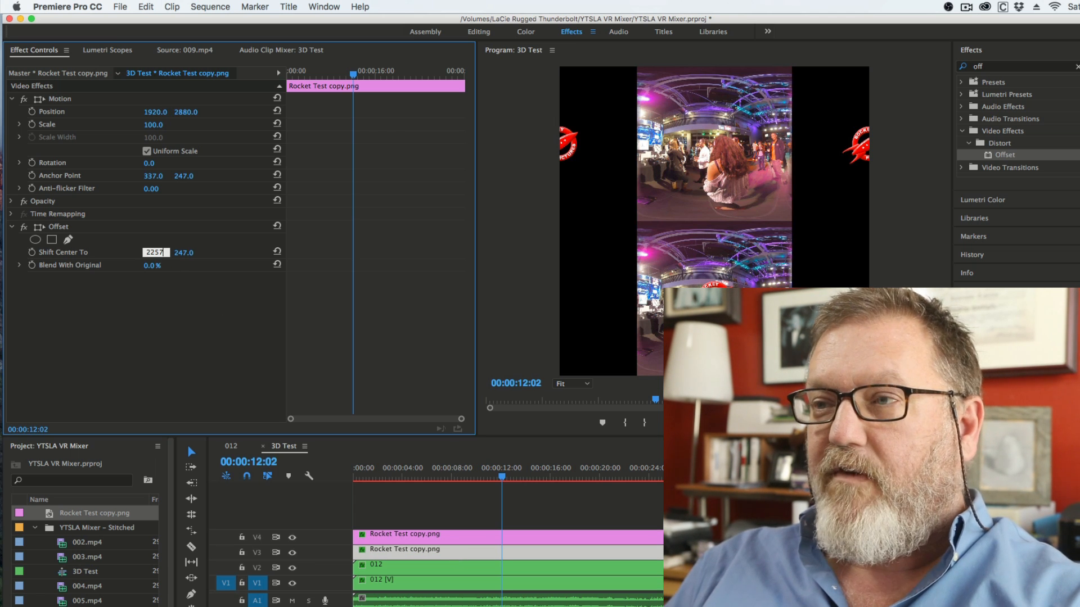
{"action": "key", "text": "Return"}
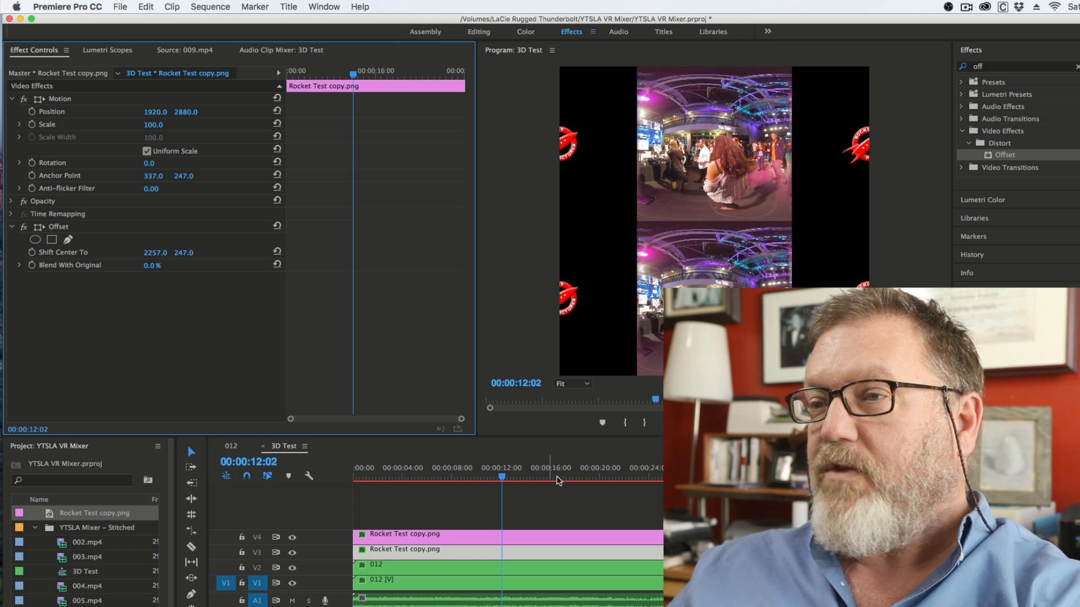
Play the 3D Test sequence from 00:00:12:17 for a few seconds to check the offset logos over the footage.
{"action": "left_click", "coordinate": [510, 480]}
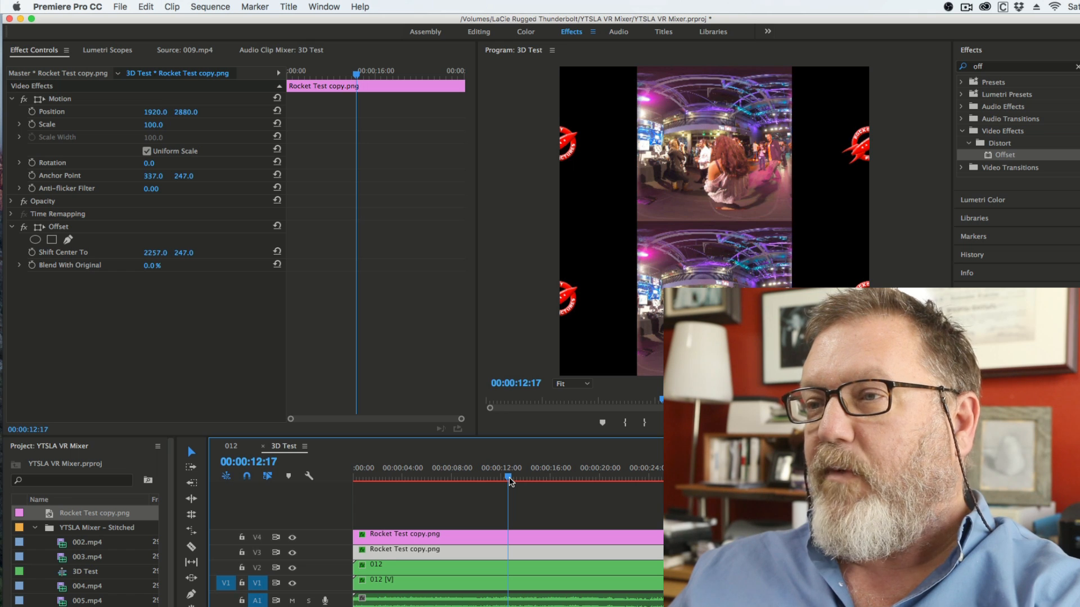
{"action": "key", "text": "space"}
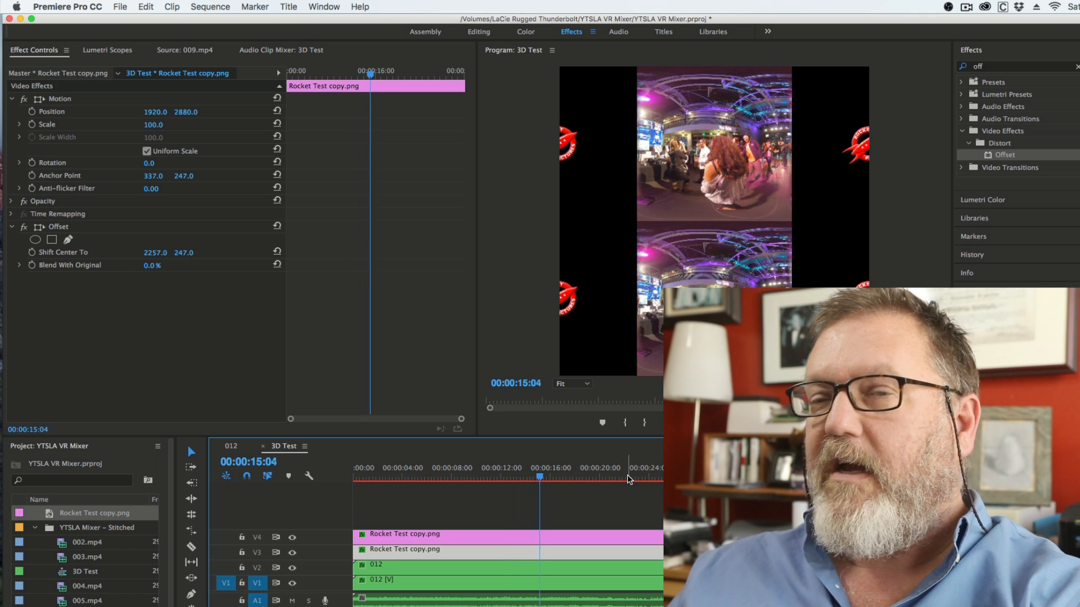
{"action": "key", "text": "space"}
Open the media export settings for the 3D Test sequence and set the QuickTime video codec to Apple ProRes 422.
{"action": "left_click", "coordinate": [119, 6]}
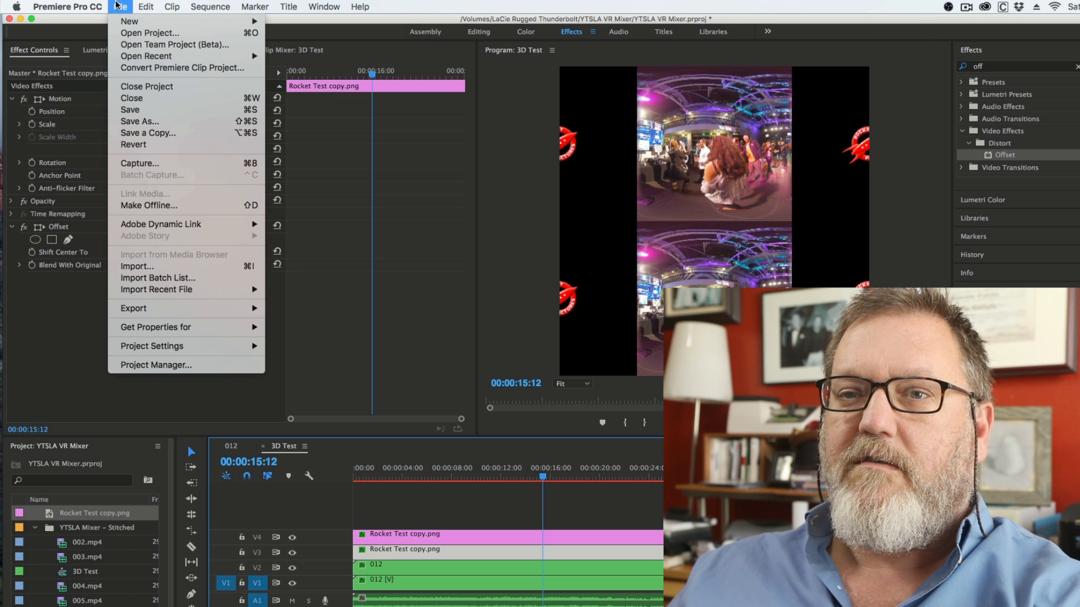
{"action": "mouse_move", "coordinate": [200, 313]}
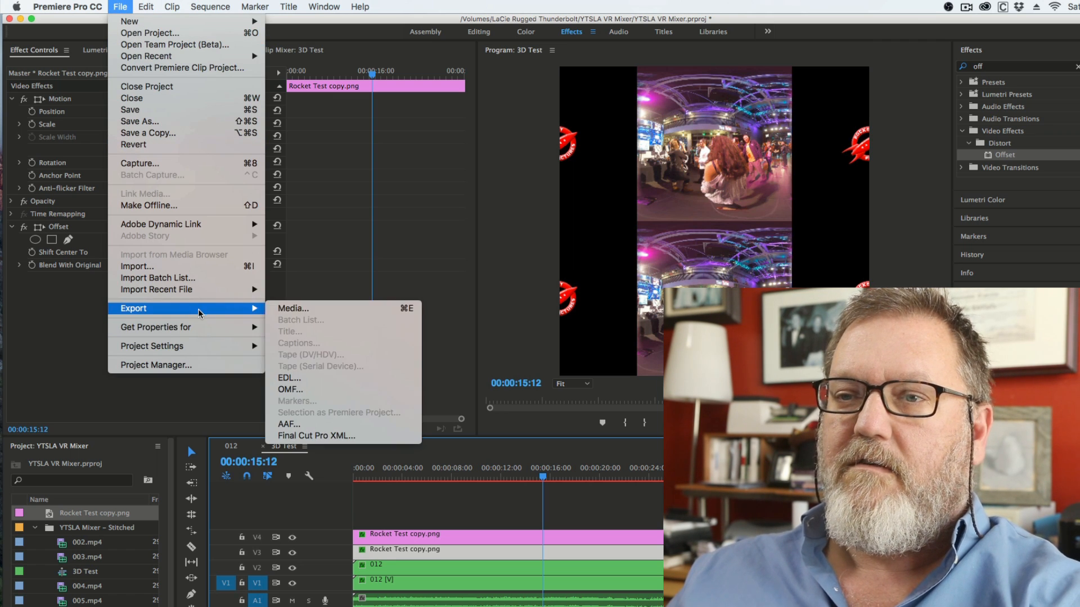
{"action": "left_click", "coordinate": [283, 308]}
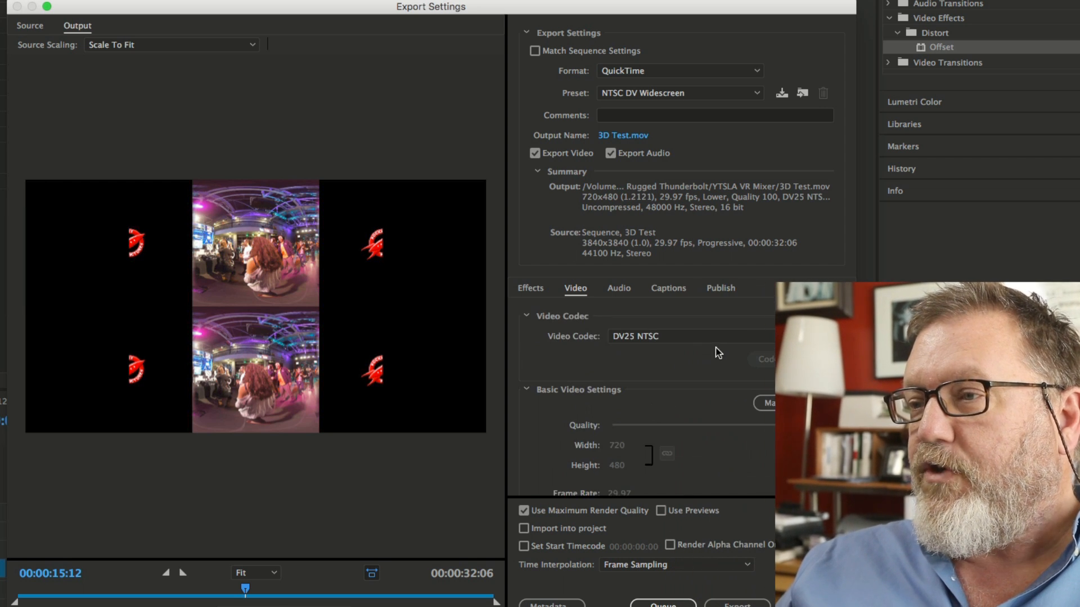
{"action": "left_click", "coordinate": [714, 338]}
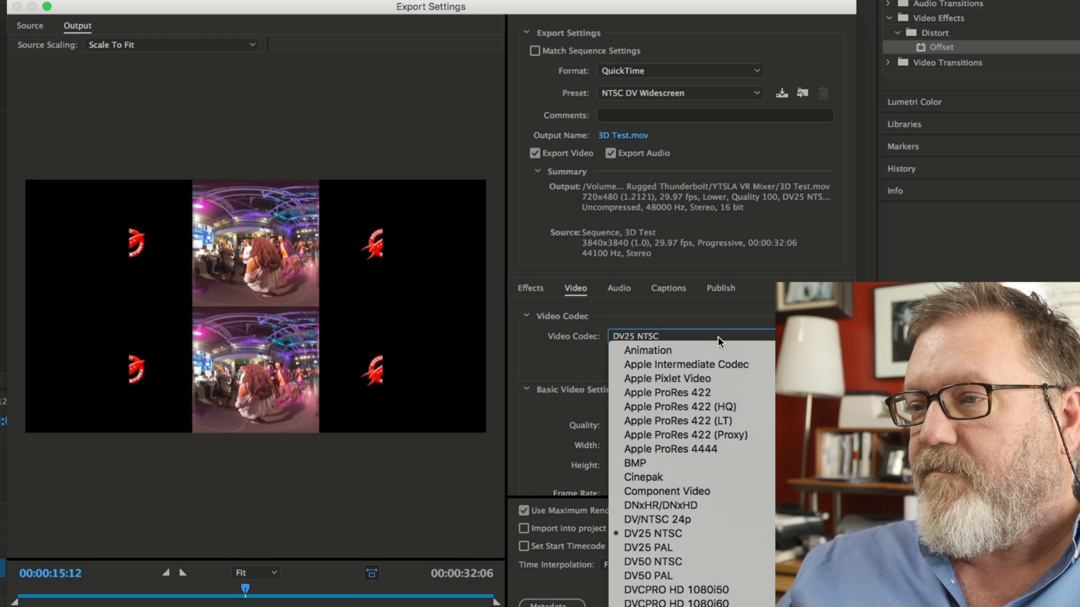
{"action": "left_click", "coordinate": [707, 393]}
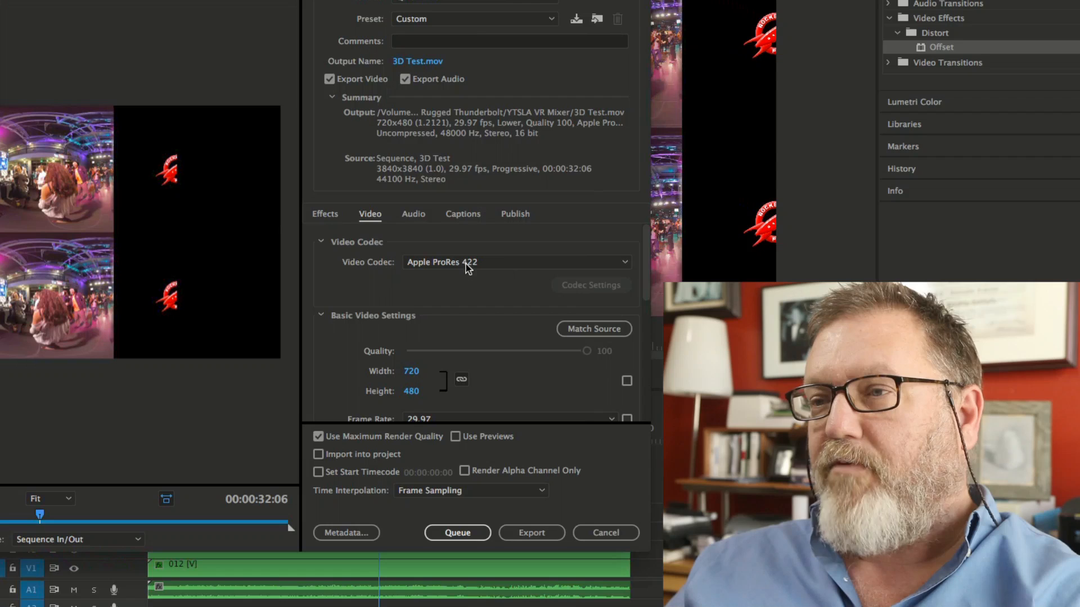
Match the export's basic video settings to the source sequence and look over the VR options and available presets.
{"action": "left_click", "coordinate": [596, 328]}
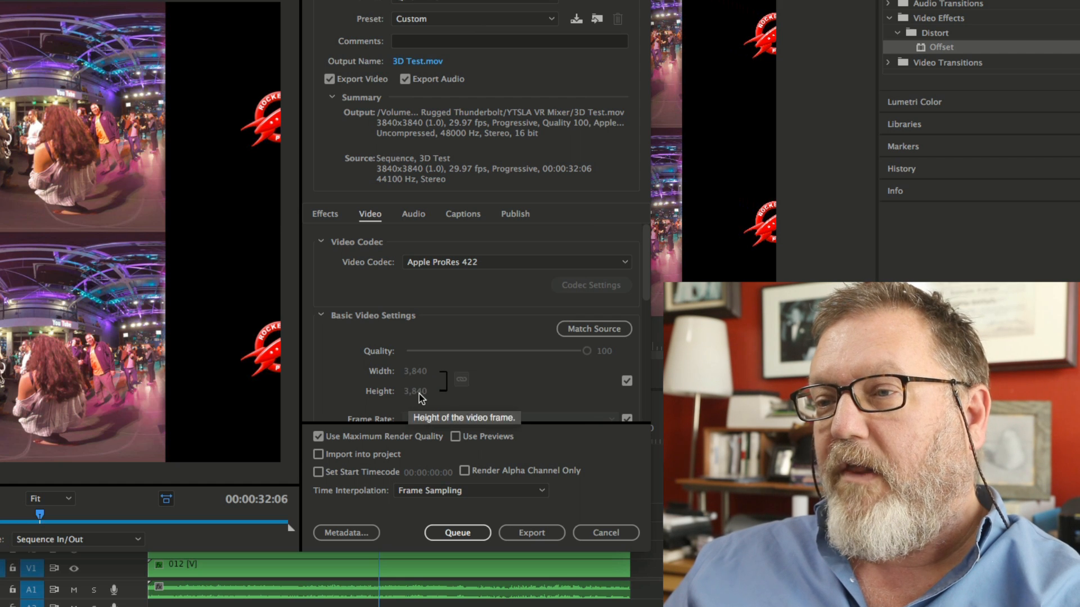
{"action": "scroll", "coordinate": [434, 410], "scroll_direction": "down", "scroll_amount": 5}
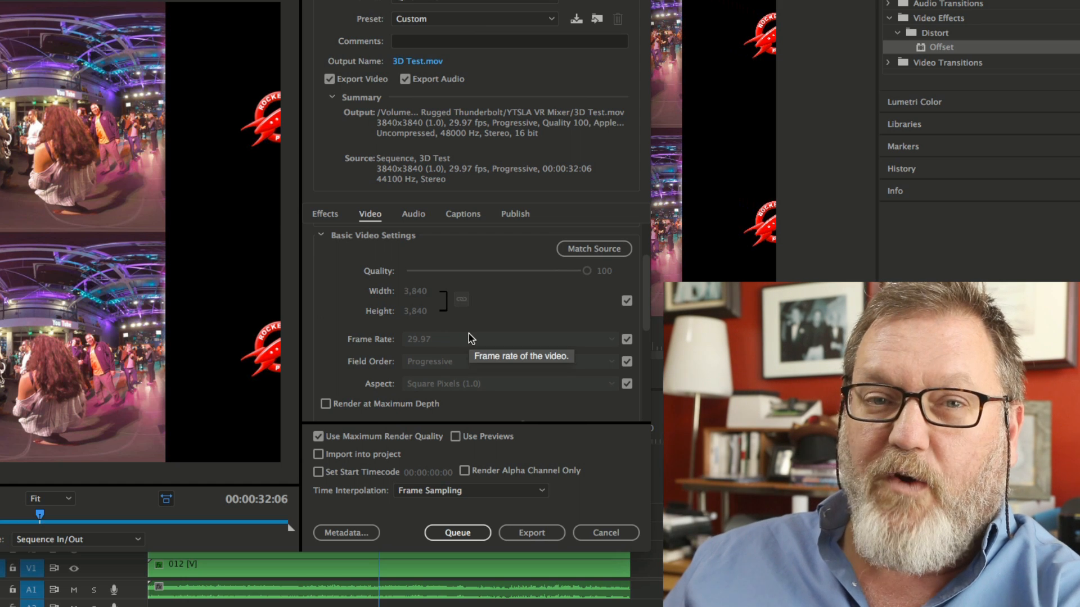
{"action": "scroll", "coordinate": [468, 334], "scroll_direction": "down", "scroll_amount": 12}
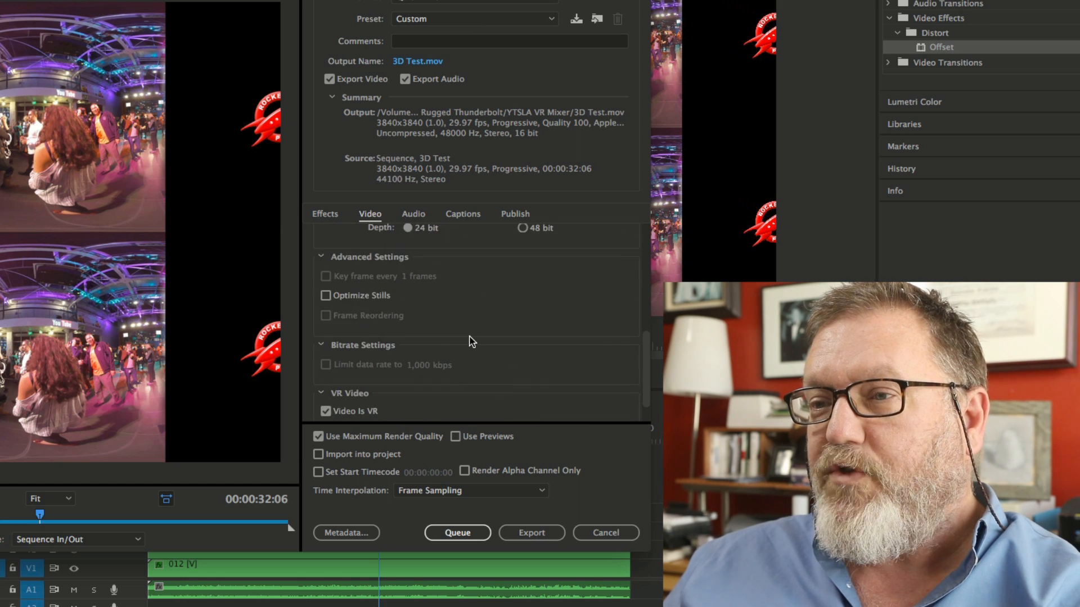
{"action": "scroll", "coordinate": [473, 340], "scroll_direction": "up", "scroll_amount": 15}
{"action": "scroll", "coordinate": [474, 340], "scroll_direction": "down", "scroll_amount": 15}
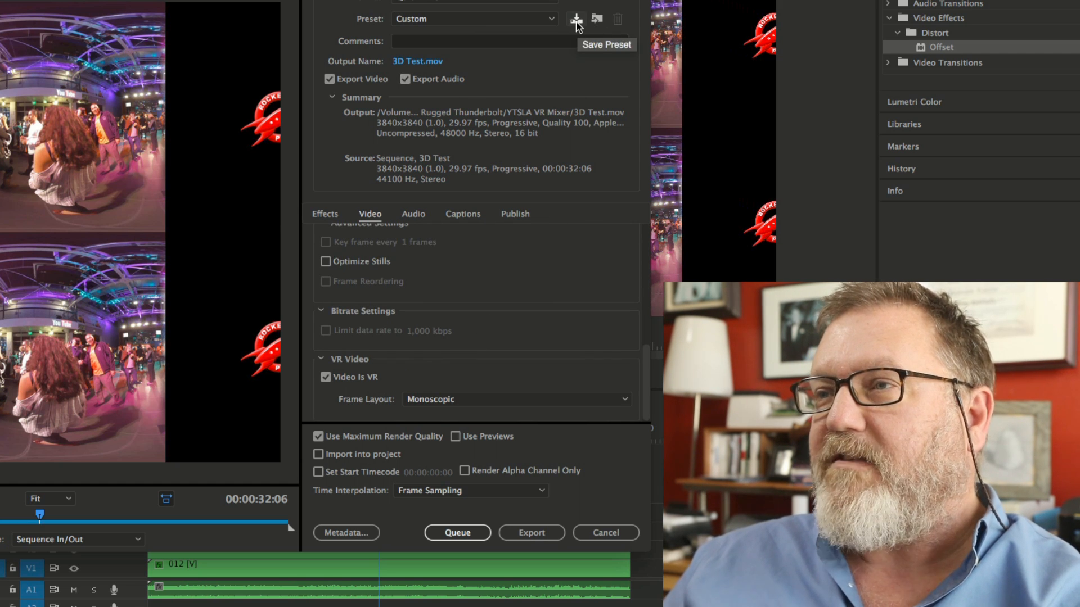
{"action": "left_click", "coordinate": [492, 21]}
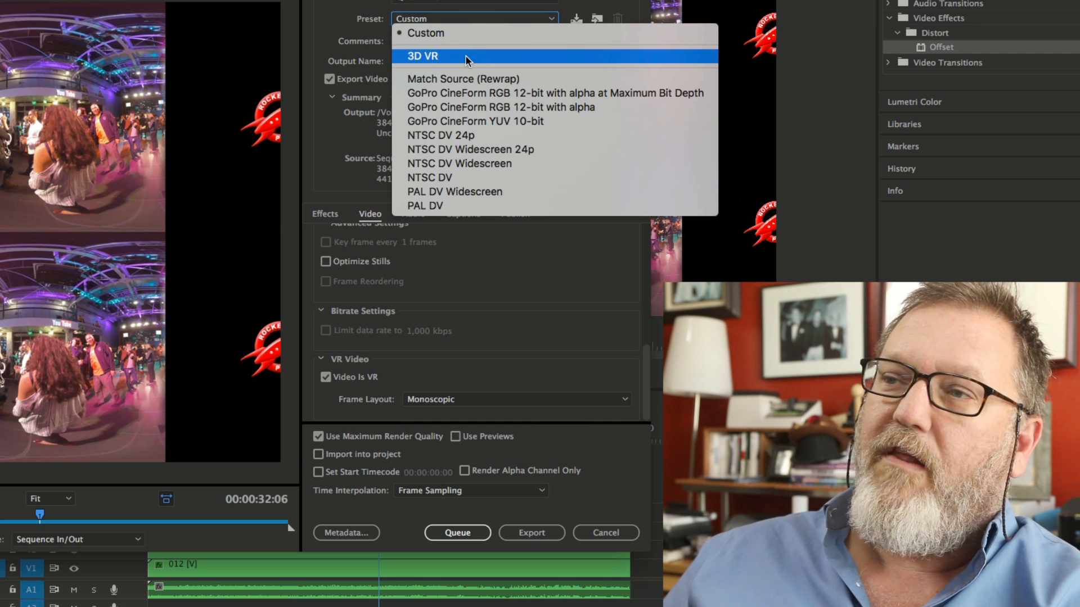
{"action": "left_click", "coordinate": [521, 287]}
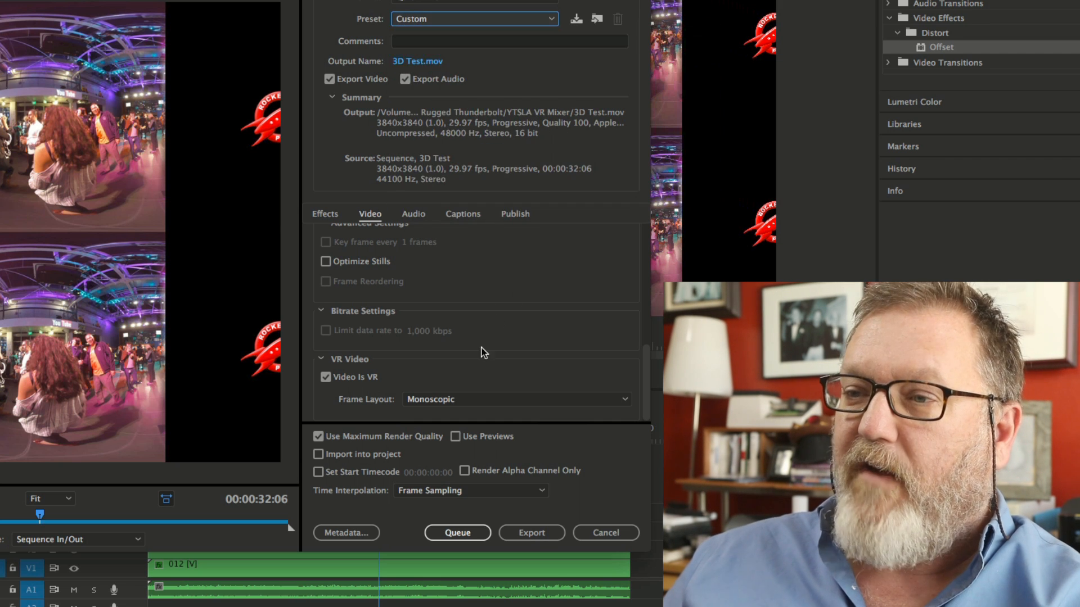
Make sure Video Is VR is enabled for the export and open the Frame Layout choices.
{"action": "scroll", "coordinate": [407, 360], "scroll_direction": "up", "scroll_amount": 4}
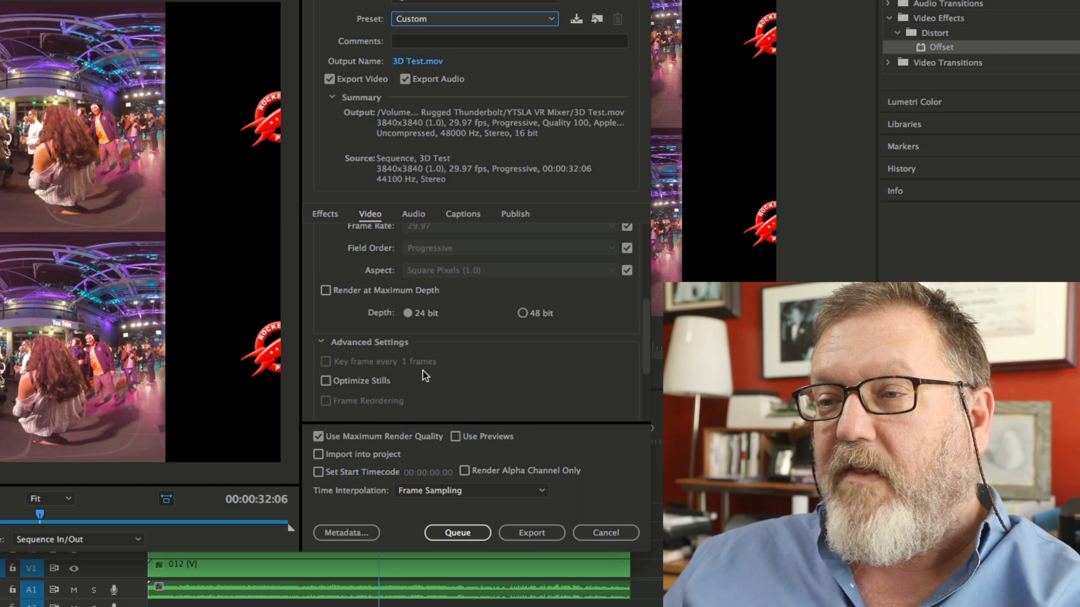
{"action": "scroll", "coordinate": [419, 376], "scroll_direction": "down", "scroll_amount": 4}
{"action": "left_click", "coordinate": [326, 378]}
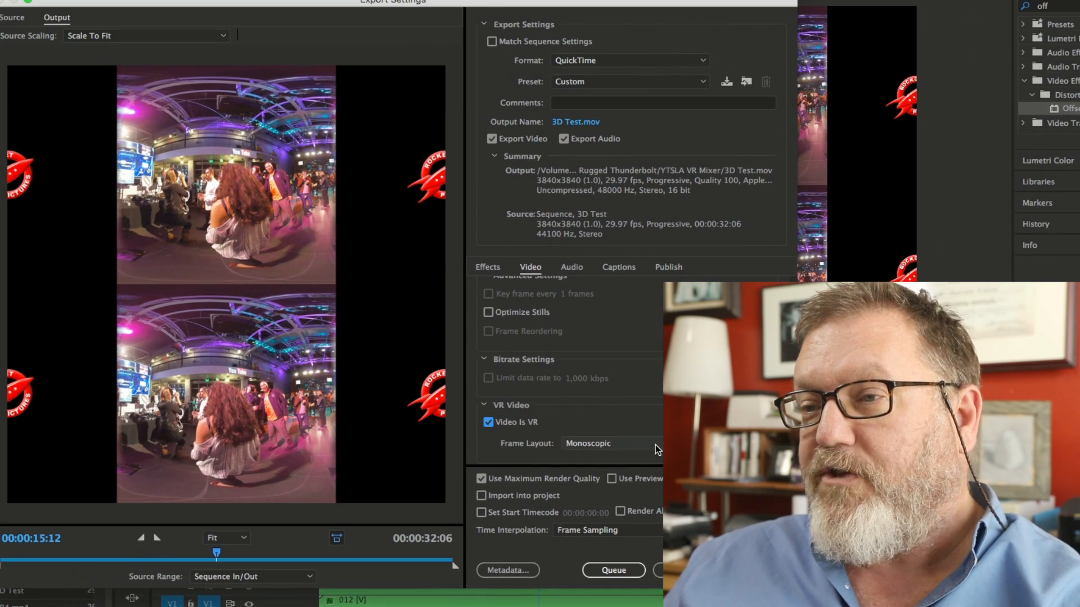
{"action": "left_click", "coordinate": [657, 448]}
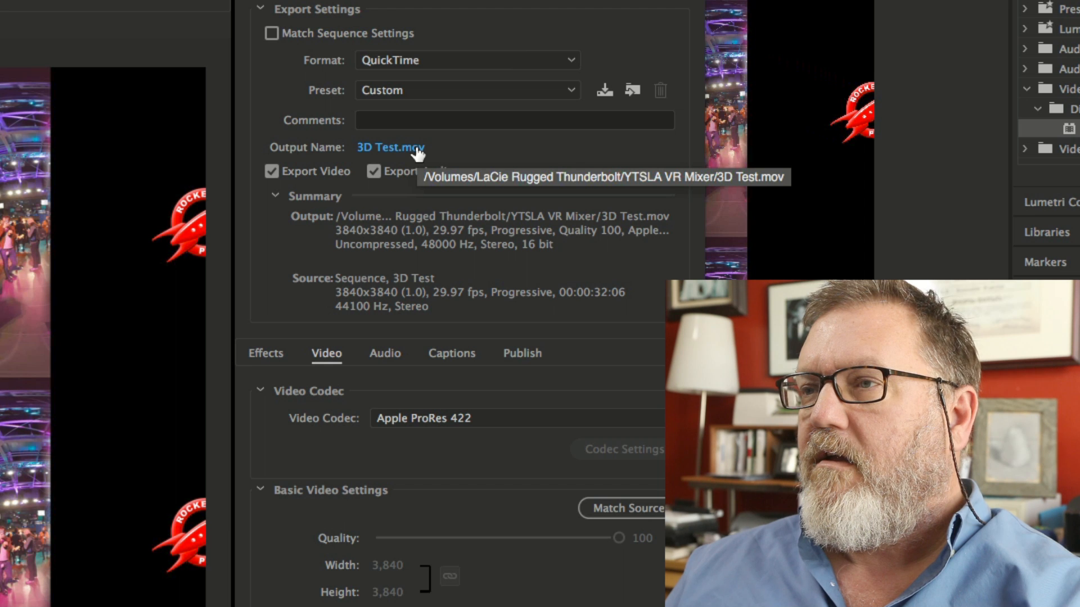
Name the output file 3D Test 1 in the YTSLA VR Mixer folder and start the export directly.
{"action": "left_click", "coordinate": [416, 149]}
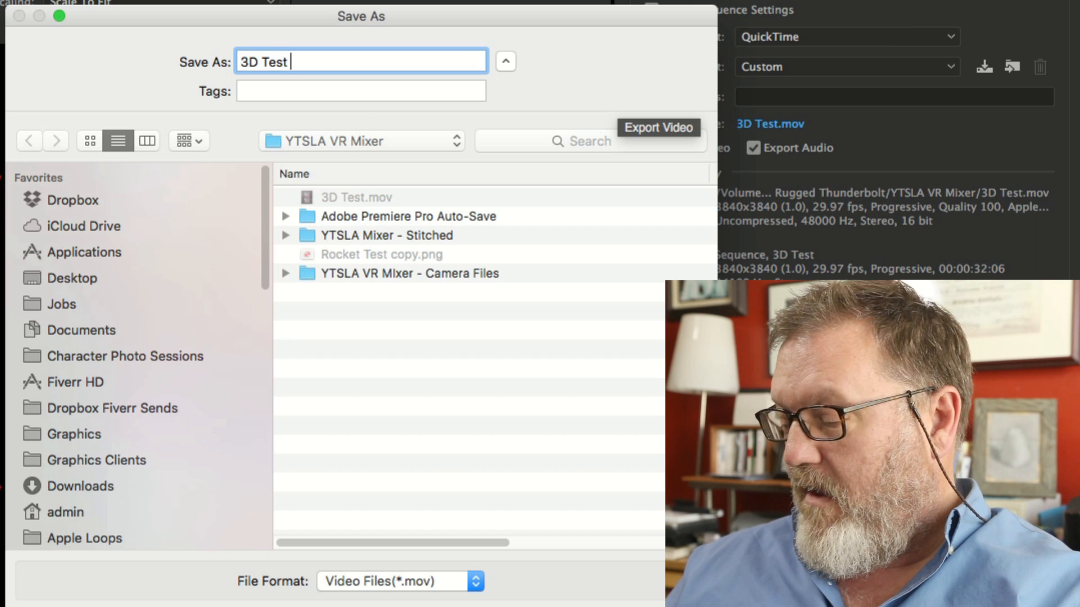
{"action": "type", "text": "1"}
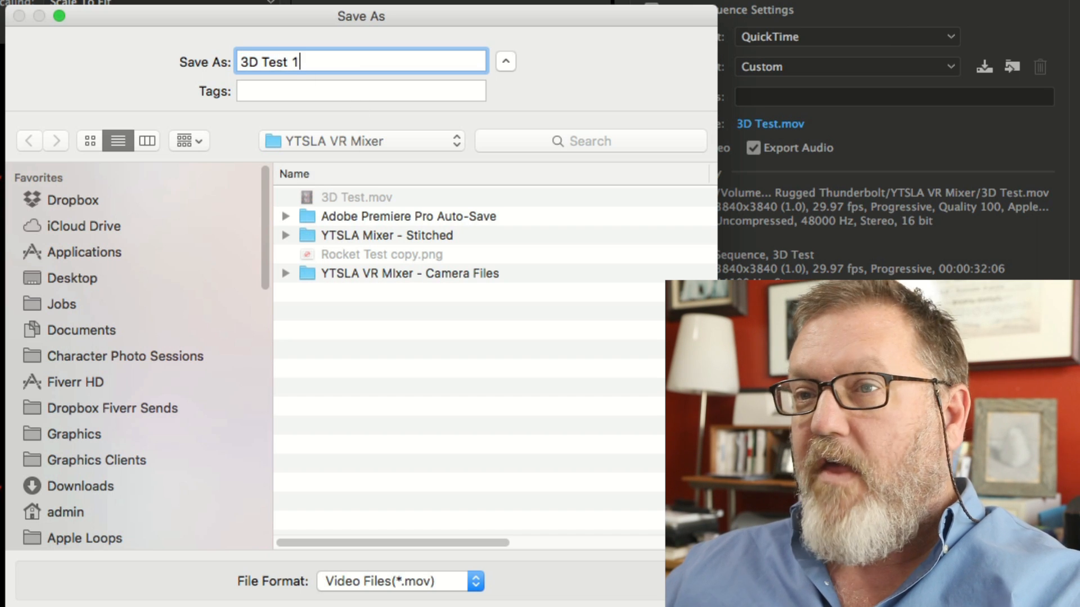
{"action": "left_click", "coordinate": [315, 138]}
{"action": "left_click", "coordinate": [394, 141]}
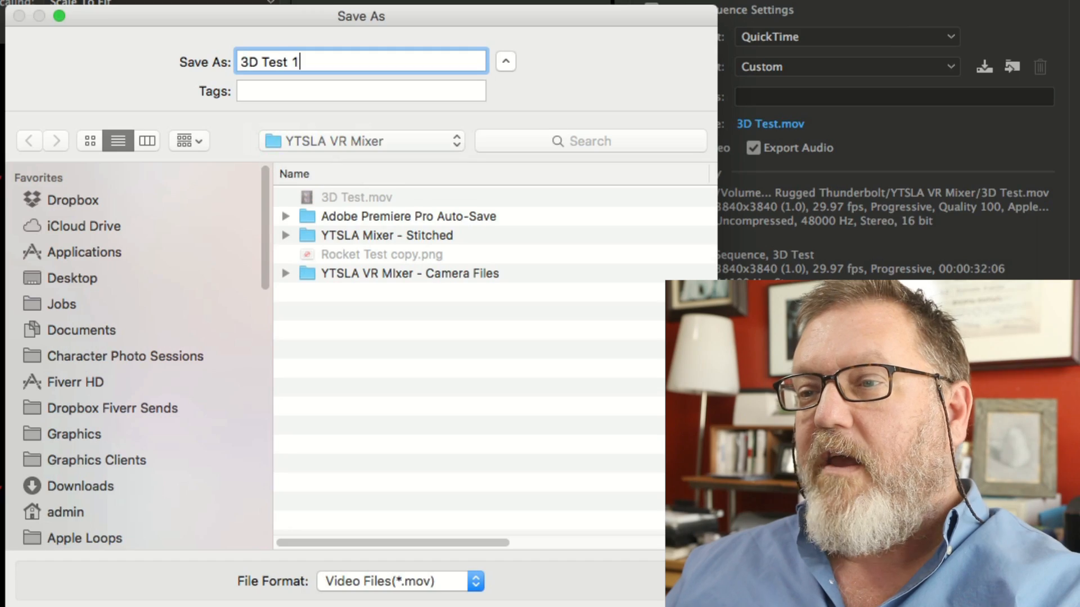
{"action": "key", "text": "Return"}
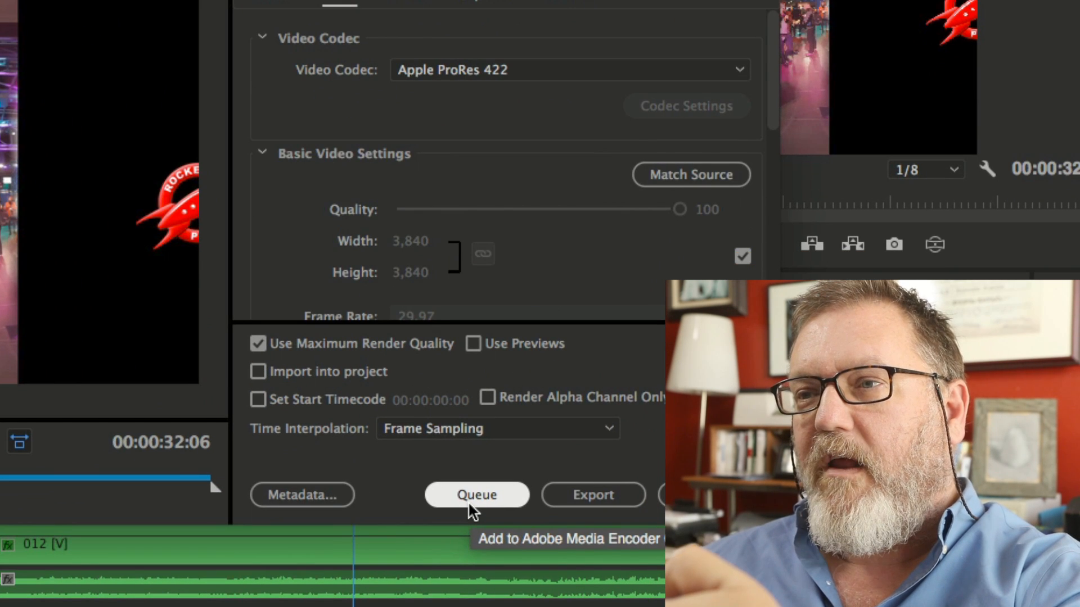
{"action": "left_click", "coordinate": [468, 502]}
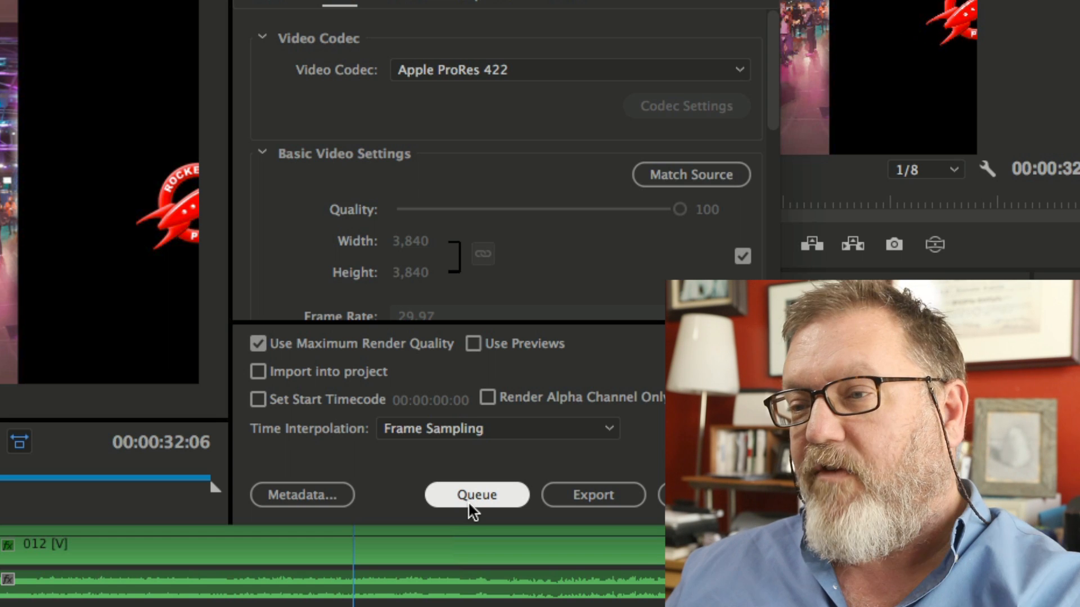
{"action": "left_click", "coordinate": [615, 495]}
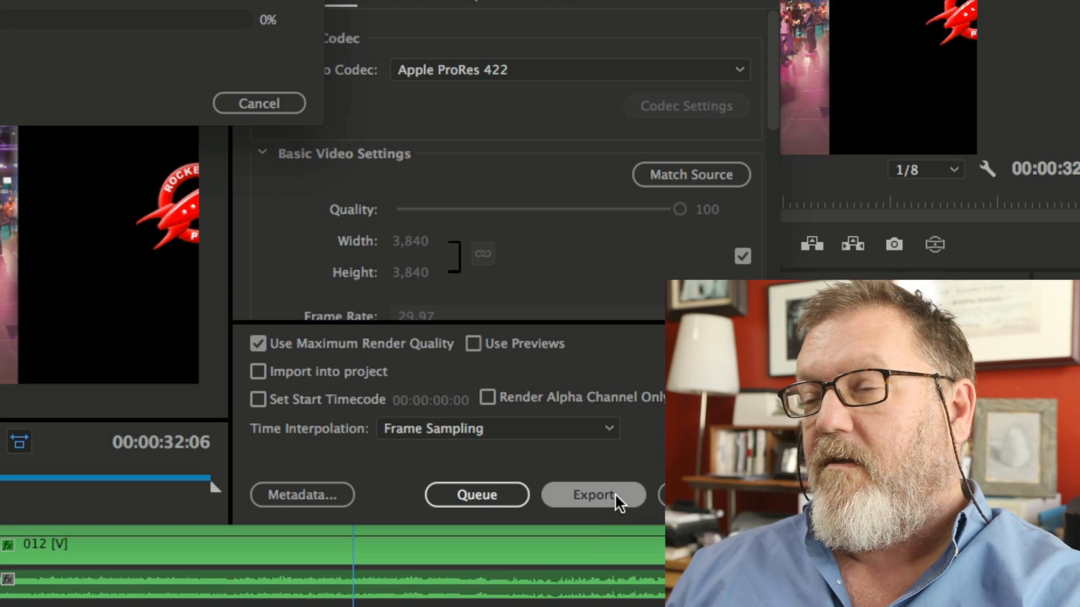